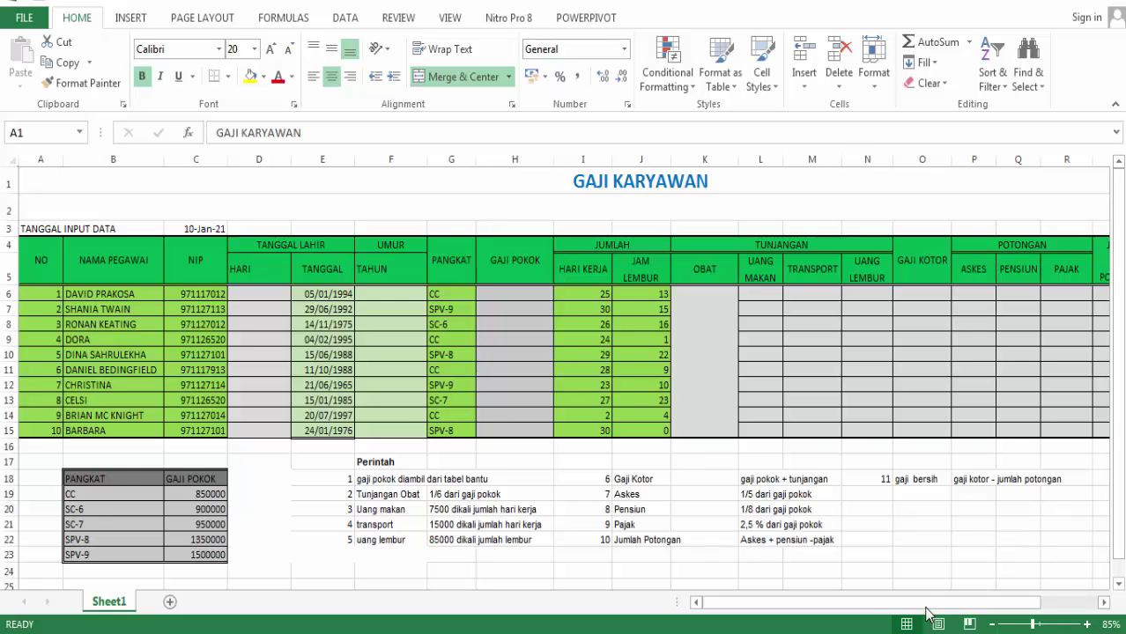
- Return to column A and look over the birth dates and the HARI cell D6
click(956, 606)
drag(956, 606, 1036, 621)
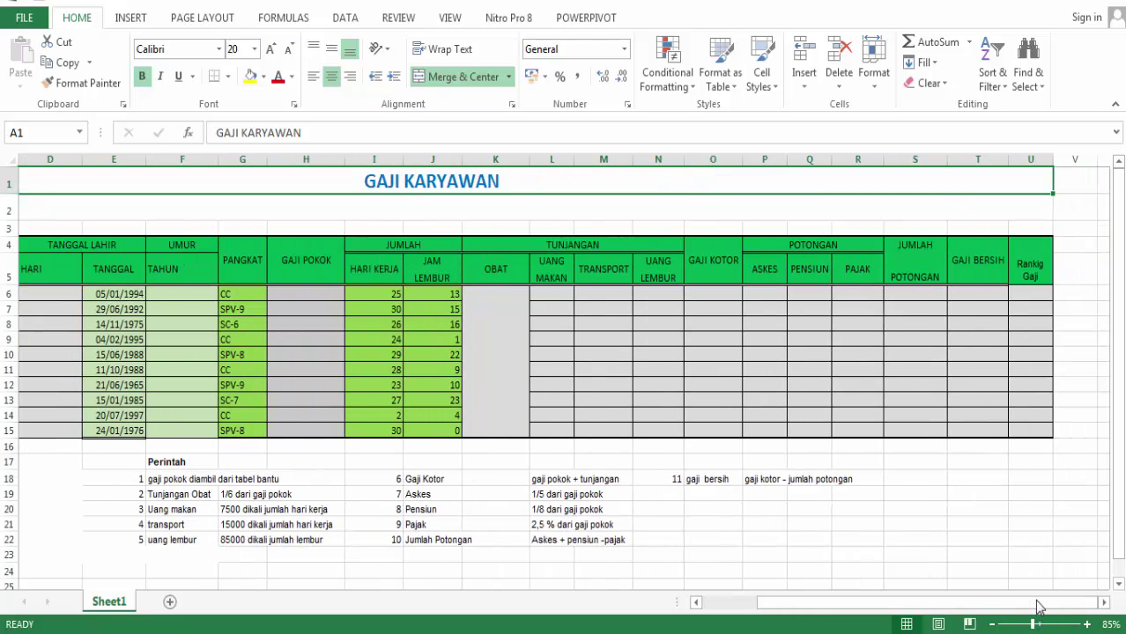
drag(1038, 608, 899, 613)
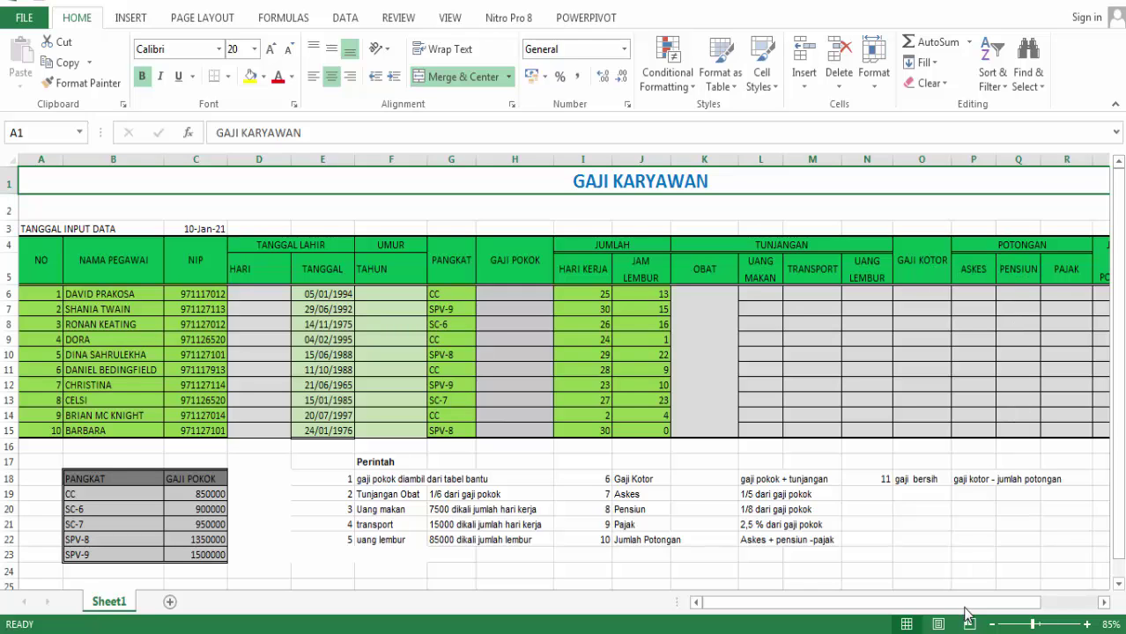
drag(965, 604, 1003, 604)
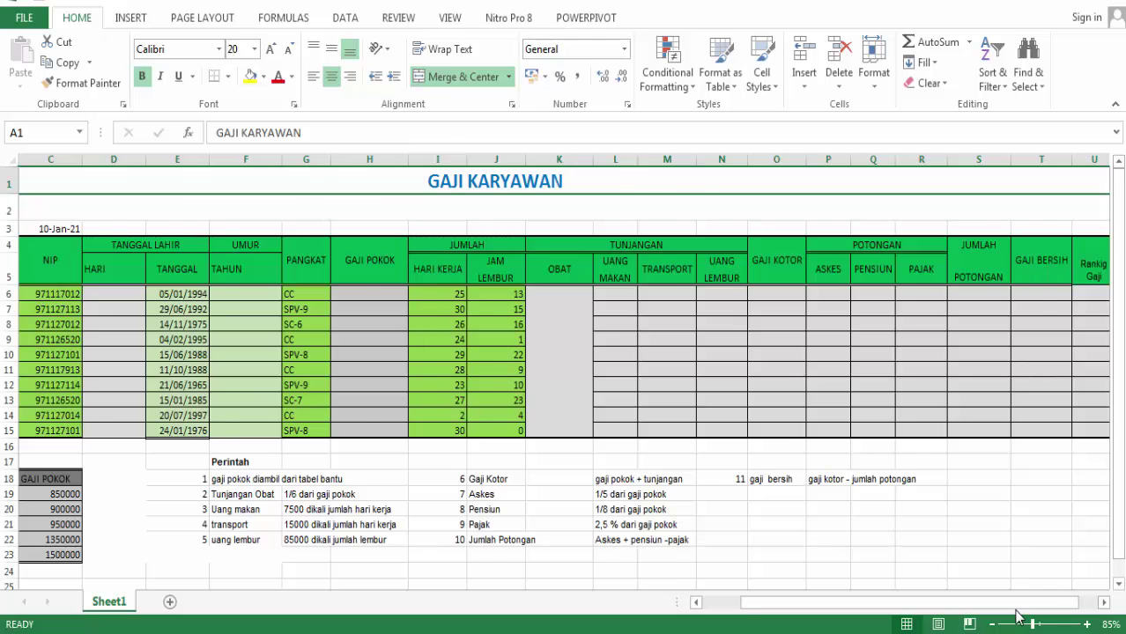
key(ctrl+Home)
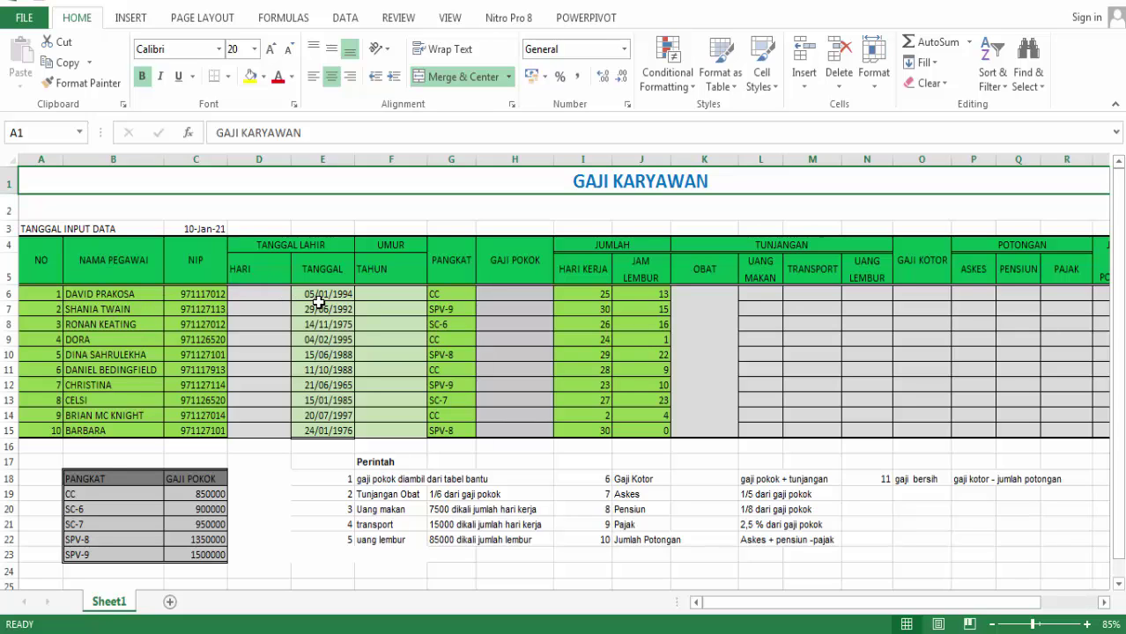
drag(319, 297, 344, 444)
click(309, 387)
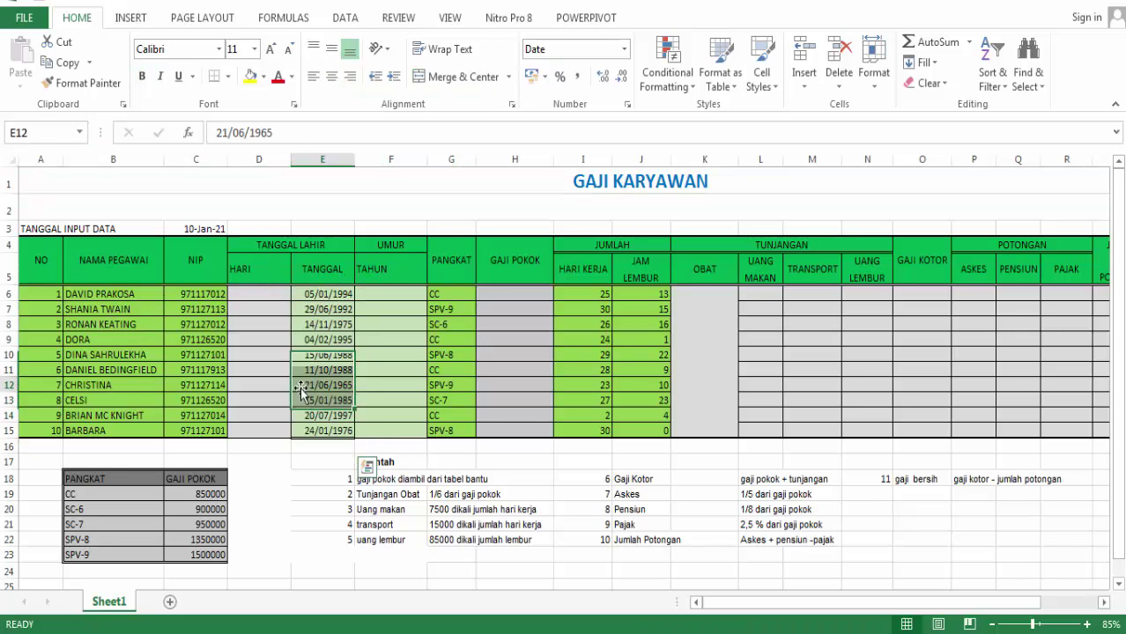
click(270, 294)
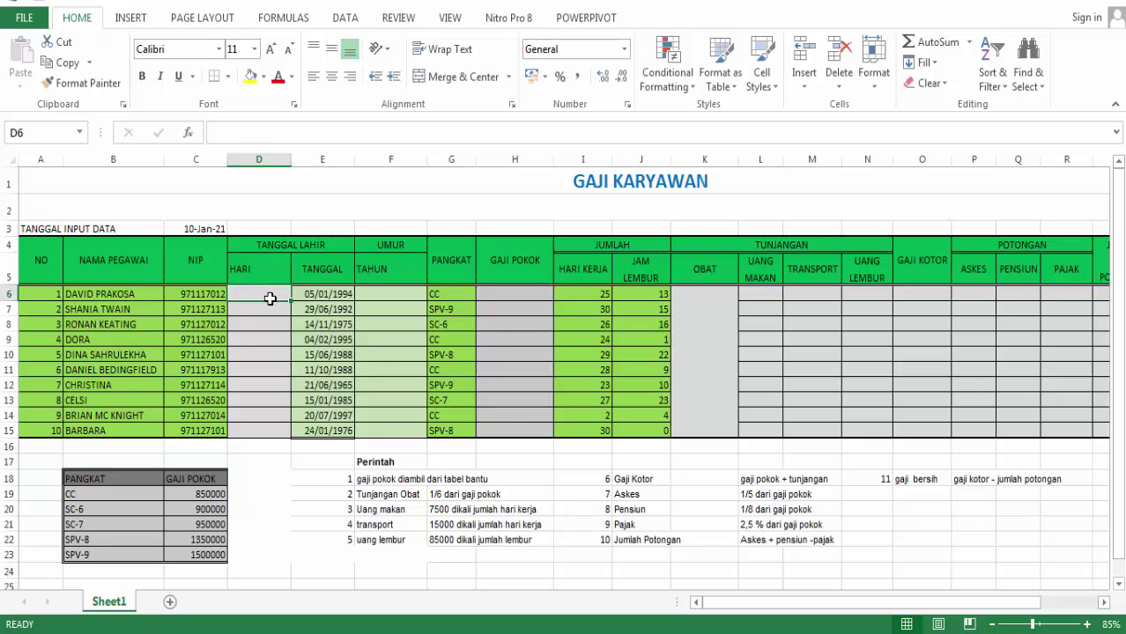
click(313, 294)
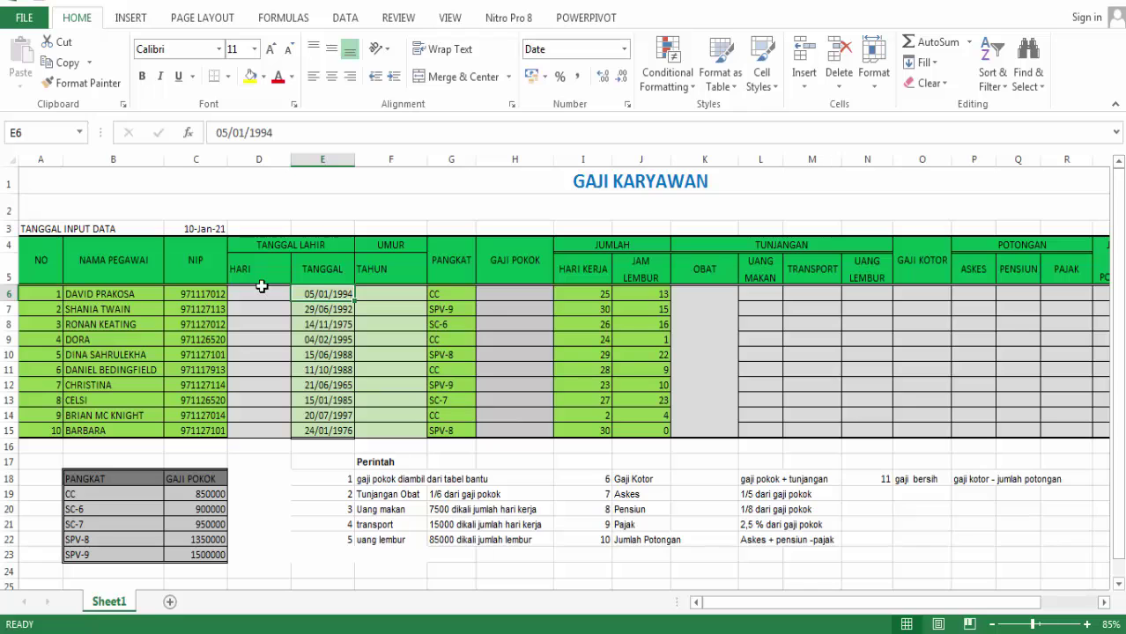
click(267, 295)
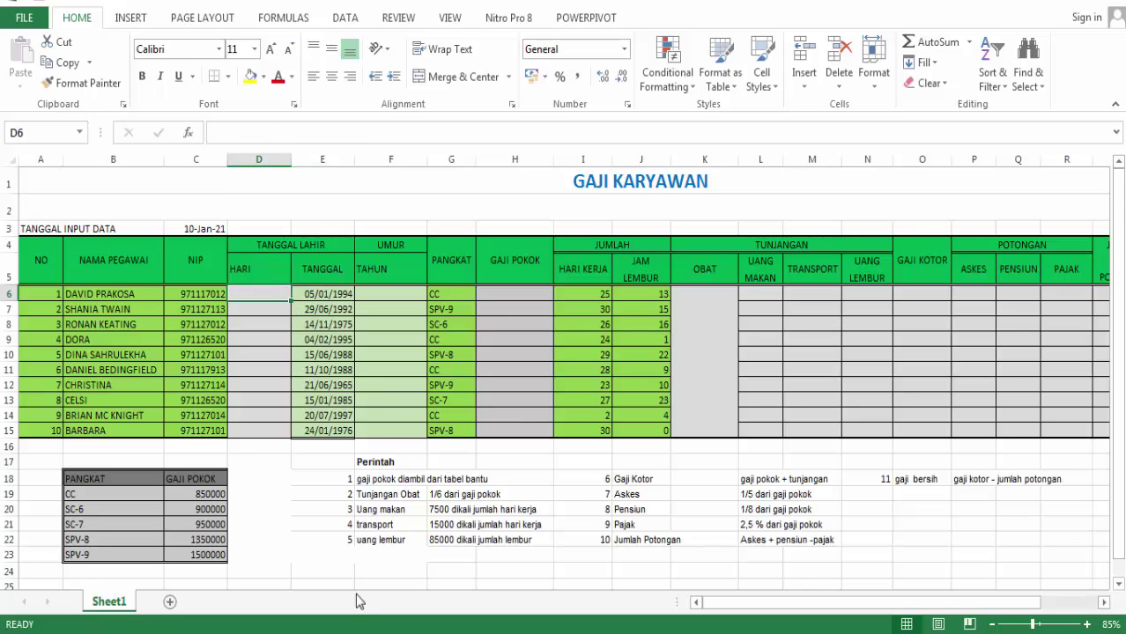
scroll(342, 565, down, 1)
- Label E25 'weekday' and enter =WEEKDAY(E6) in the cell below it
click(305, 519)
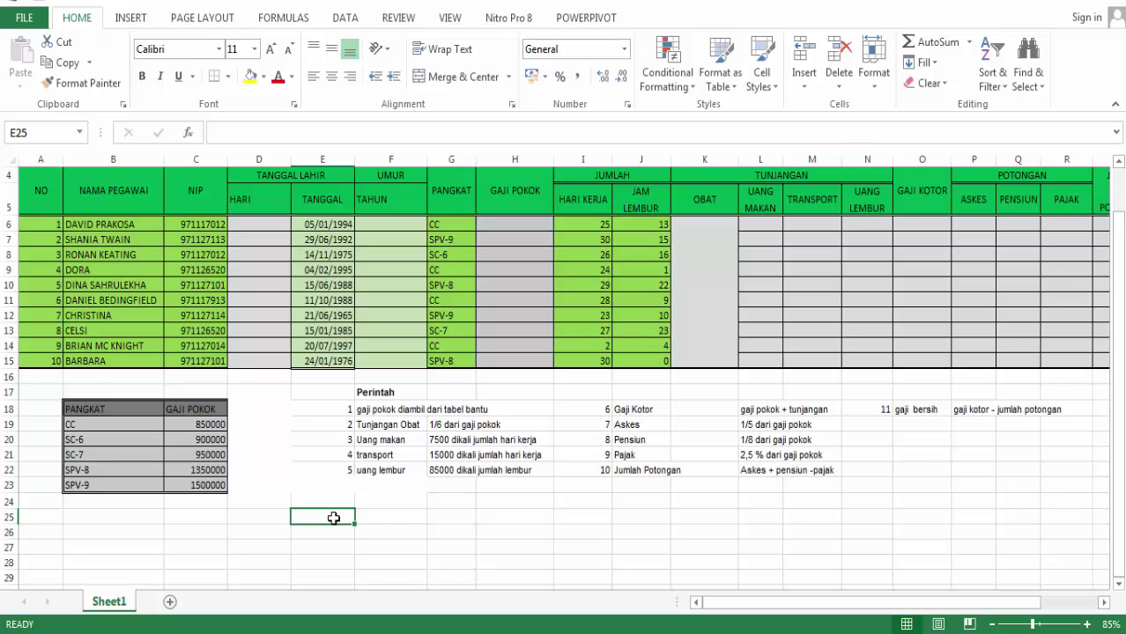
text(wee)
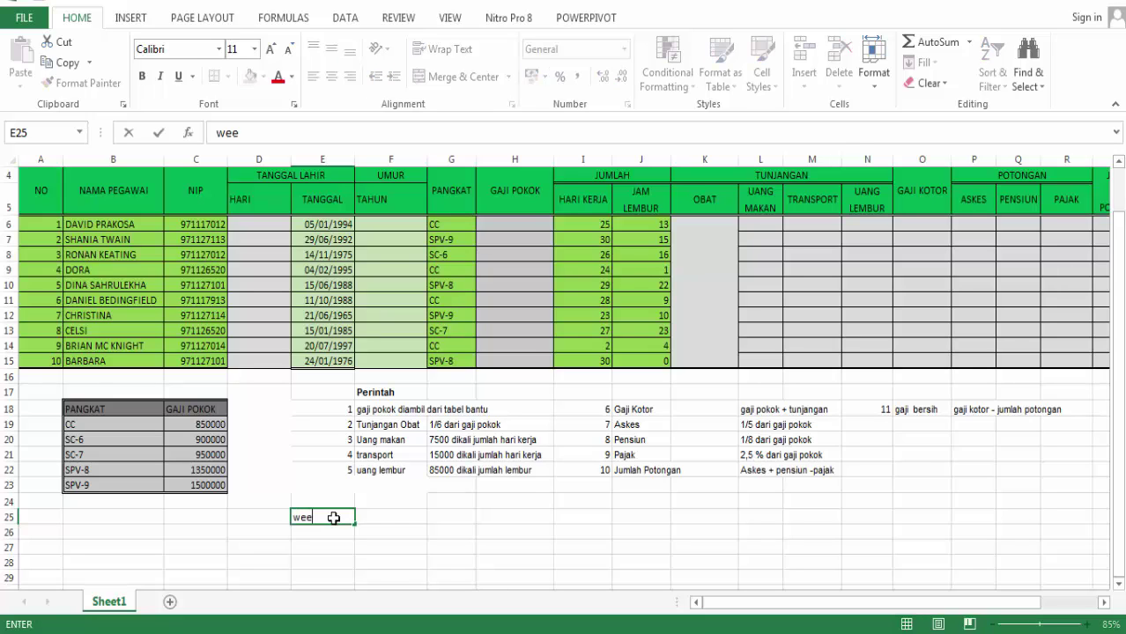
text(kday)
key(Return)
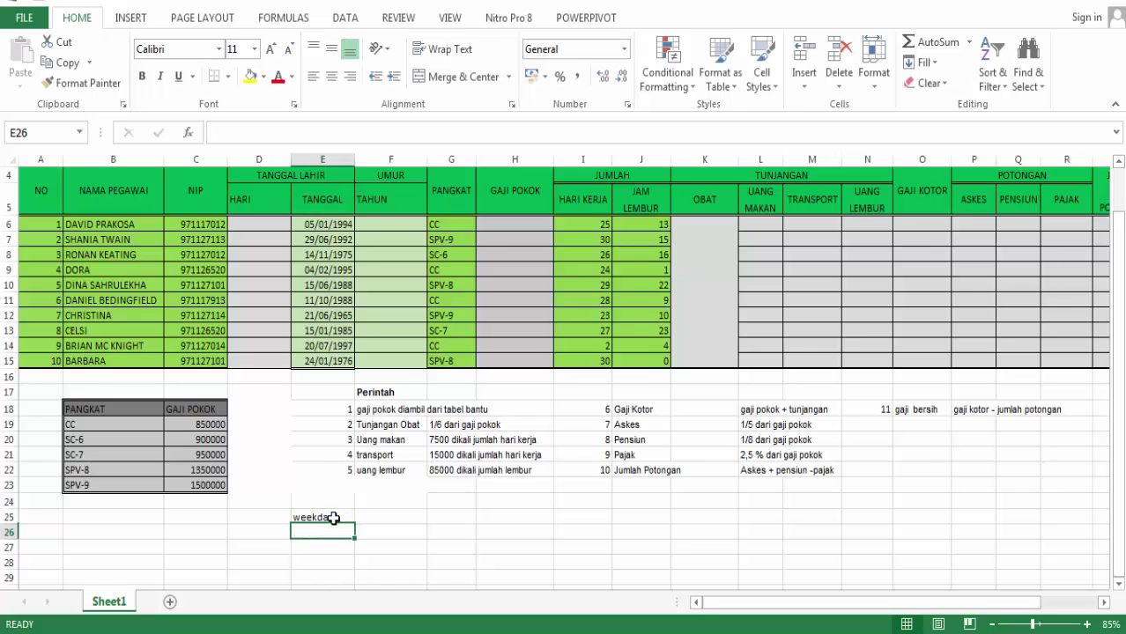
text(-=)
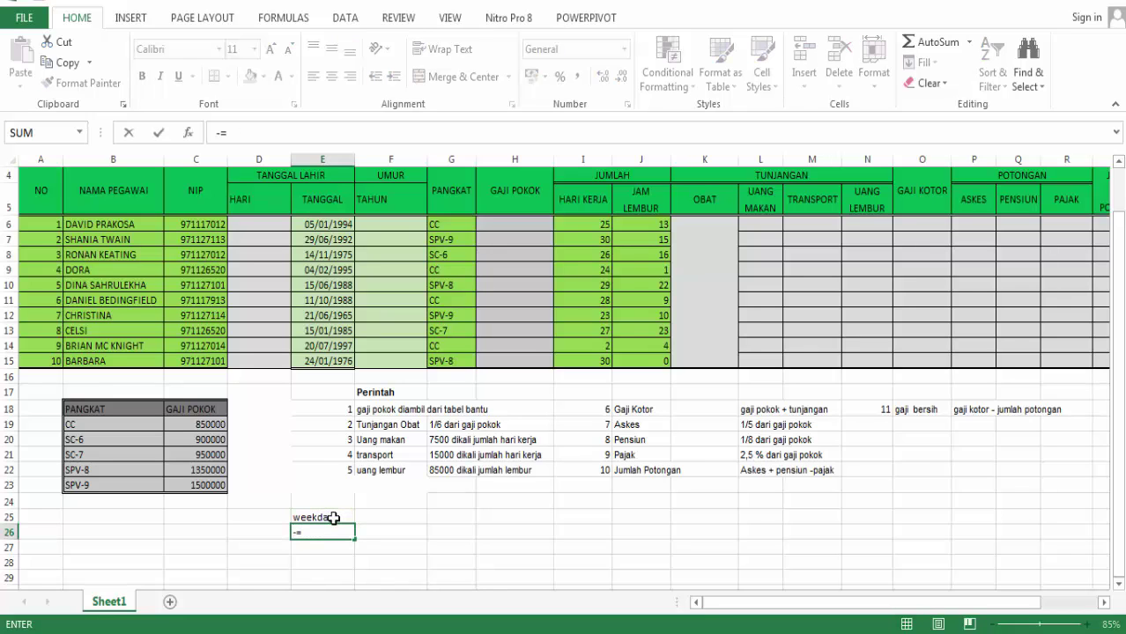
key(BackSpace)
key(BackSpace)
text(=)
key(Caps_Lock)
text(WEE)
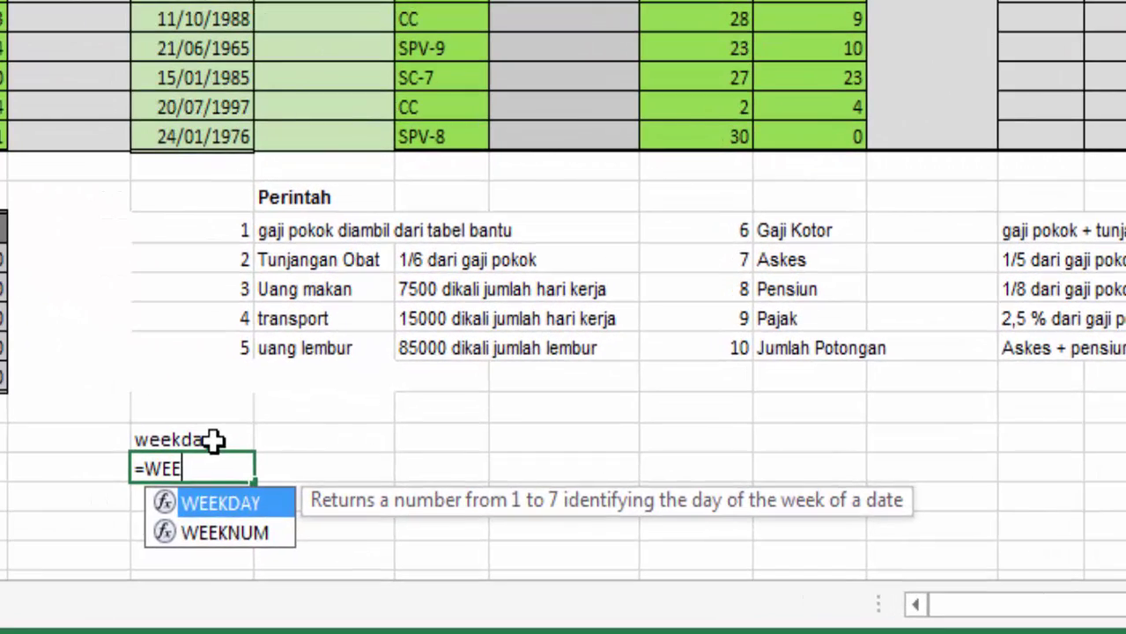
key(Tab)
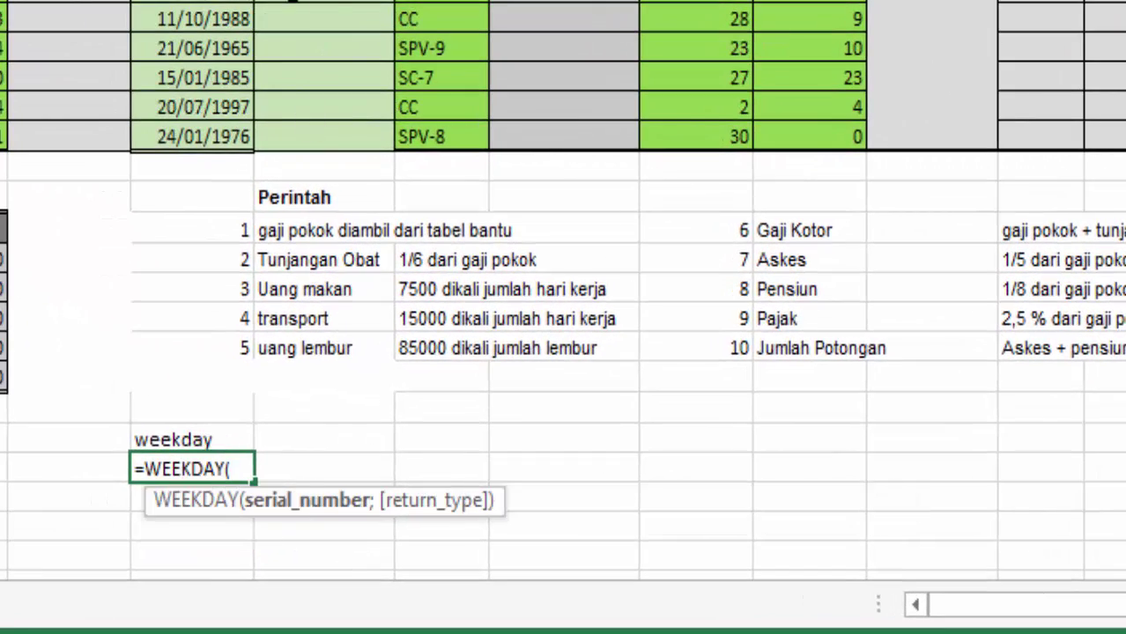
text(E6)
text())
key(Return)
- Copy the WEEKDAY formula down three rows, giving 4, 2, 6 and 7
click(192, 467)
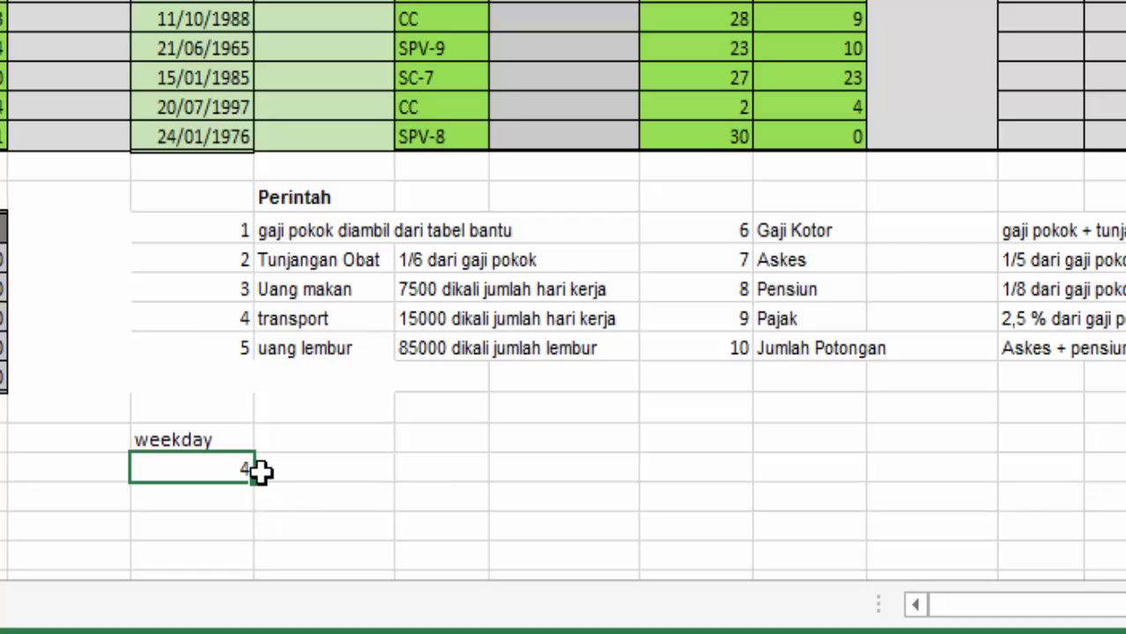
drag(256, 490, 279, 562)
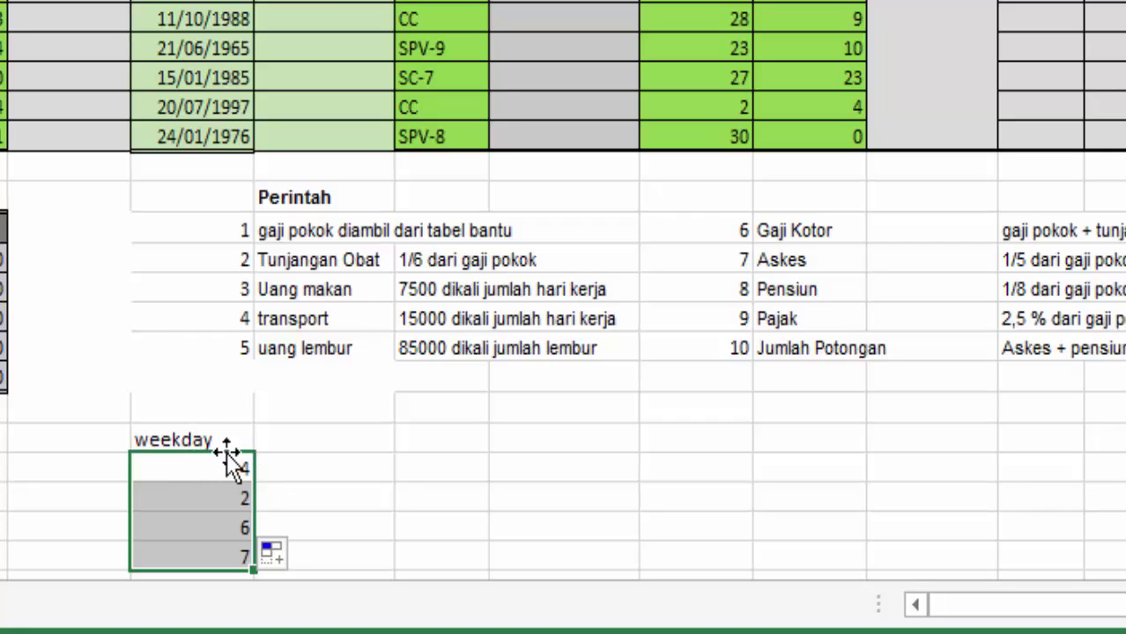
click(244, 476)
click(365, 439)
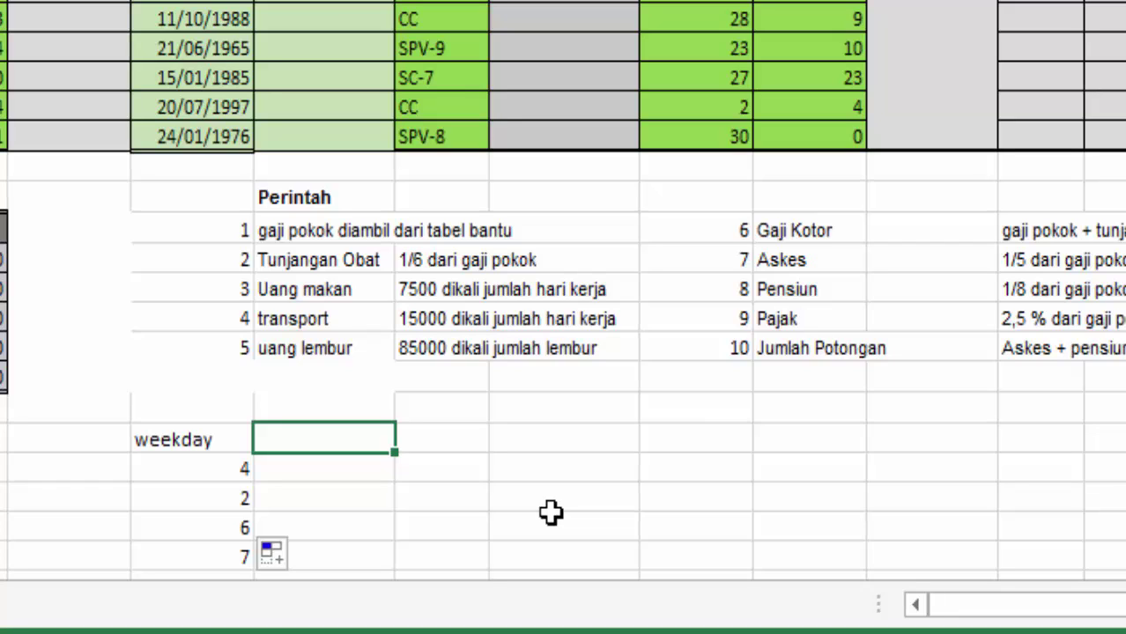
- Add a CHOOSE heading and start a CHOOSE formula indexed by the weekday in E26
text(CHOOS)
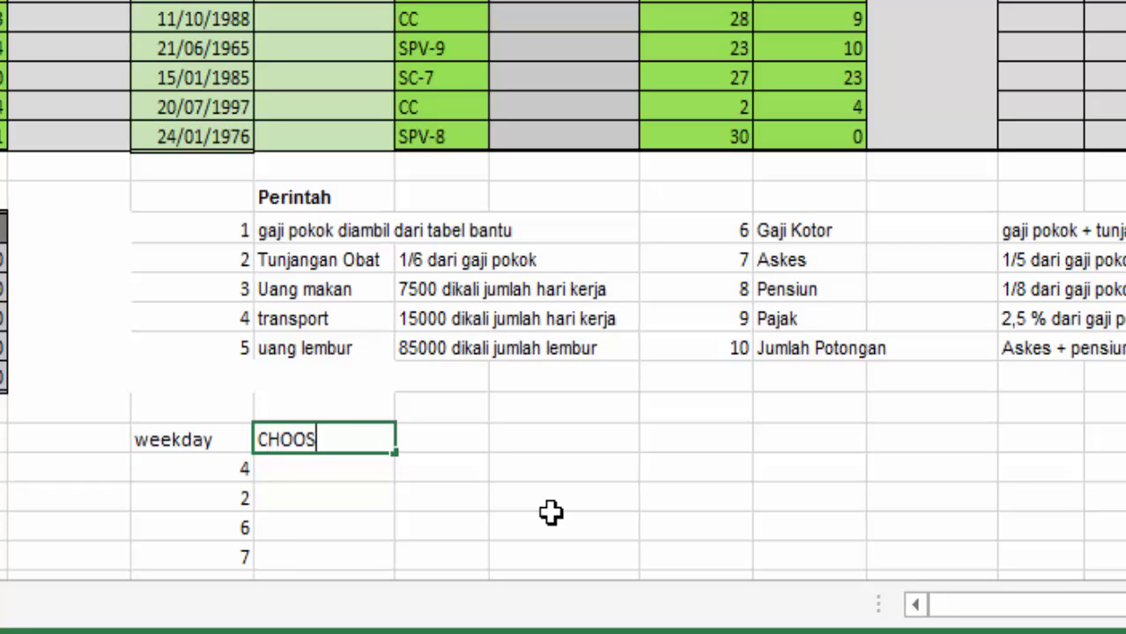
text(E)
key(Return)
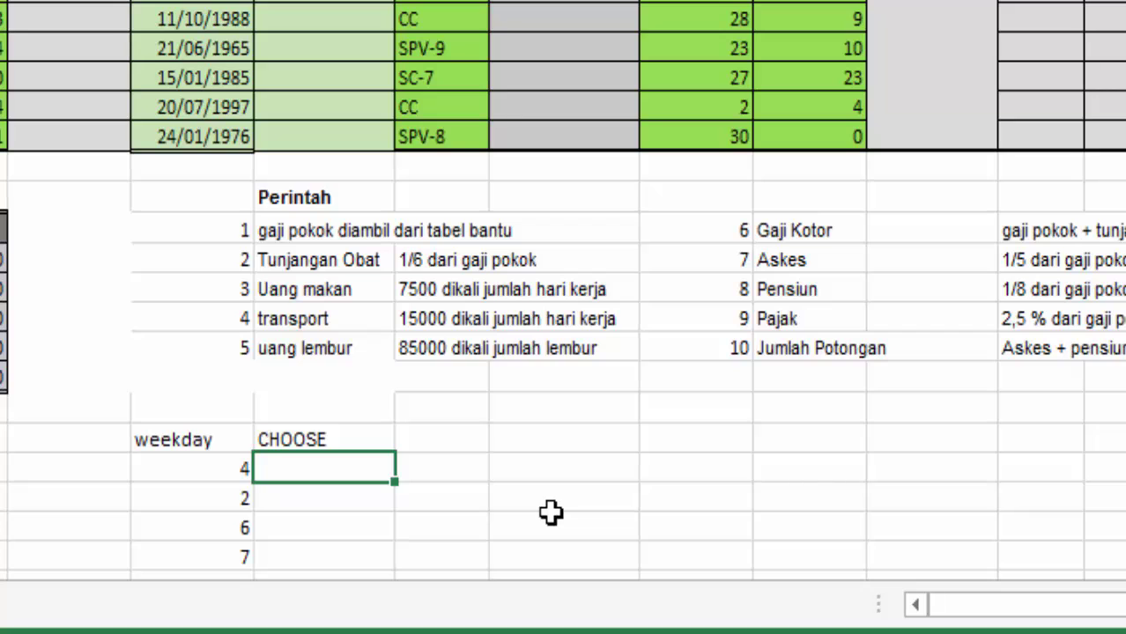
text(=)
text(CHOO)
key(Tab)
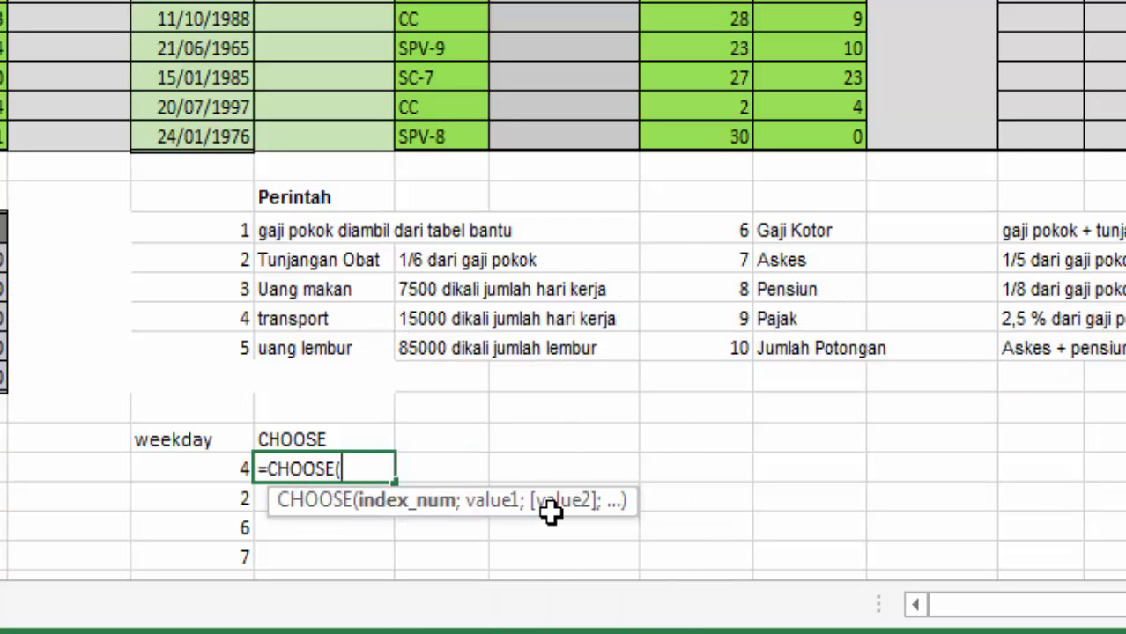
click(219, 469)
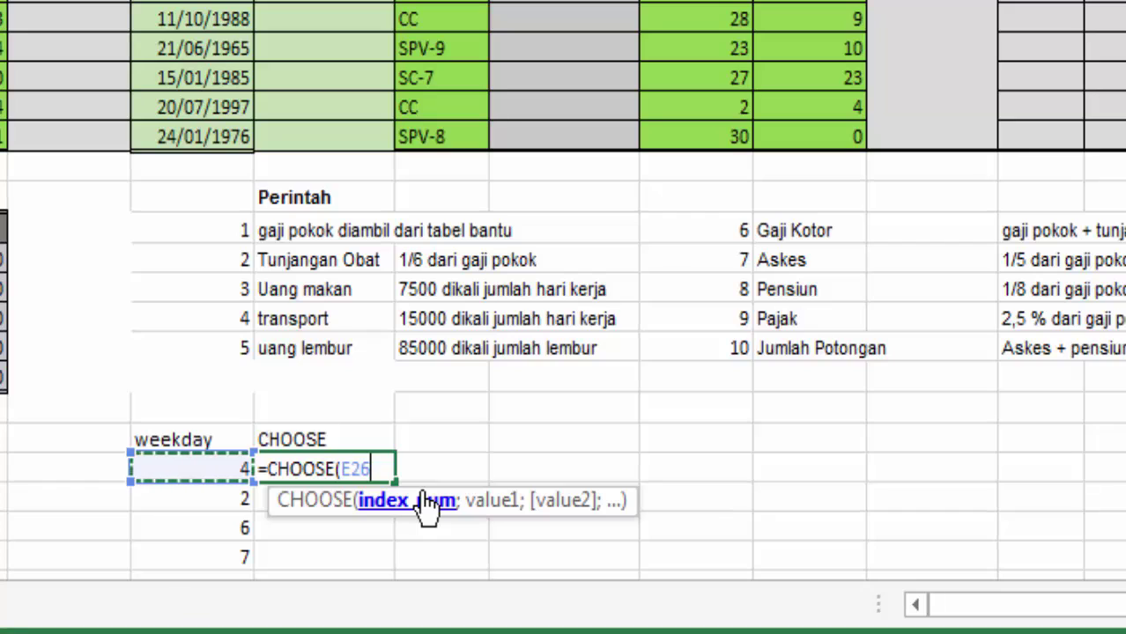
- List the seven day names MINGGU through SABTU as the CHOOSE options and commit the formula
text(;)
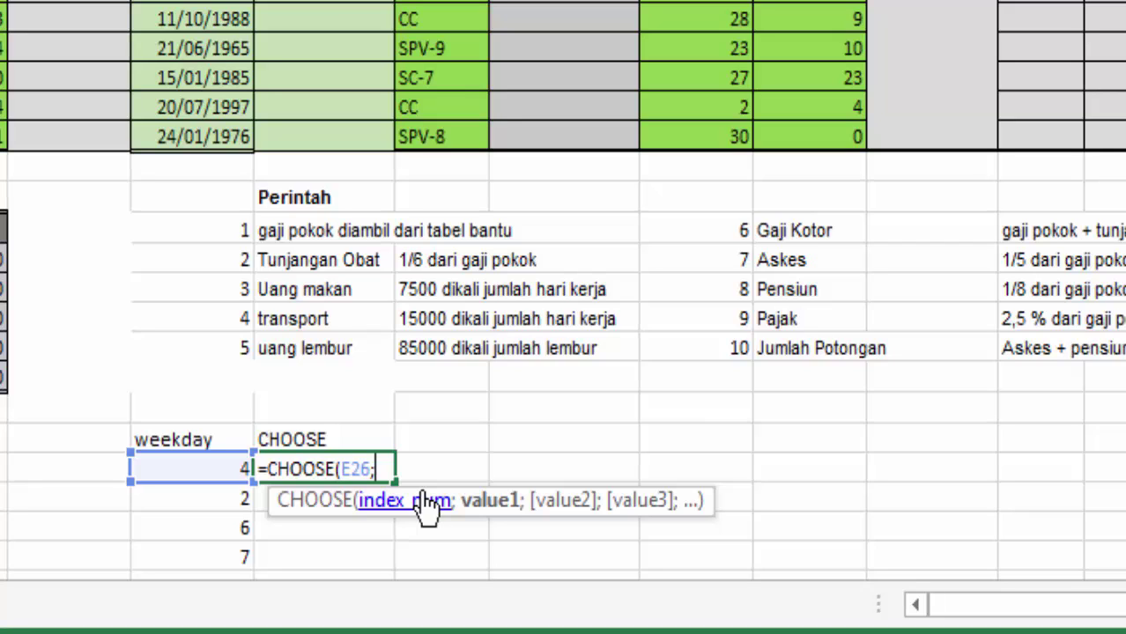
text(;")
text(M)
key(BackSpace)
text(MINGG)
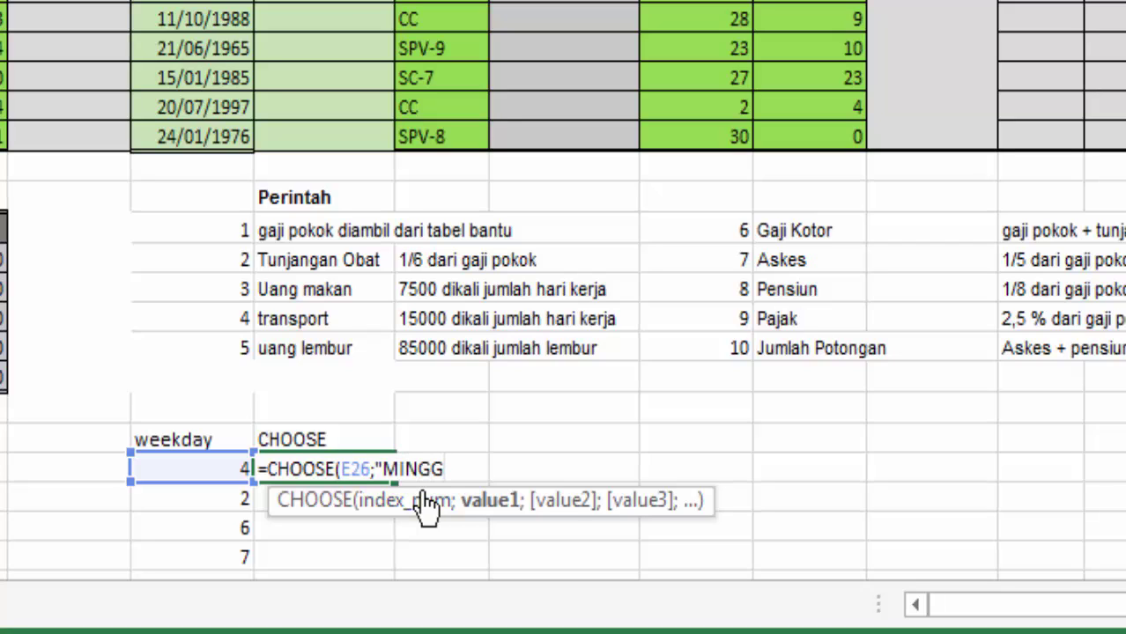
text(U";")
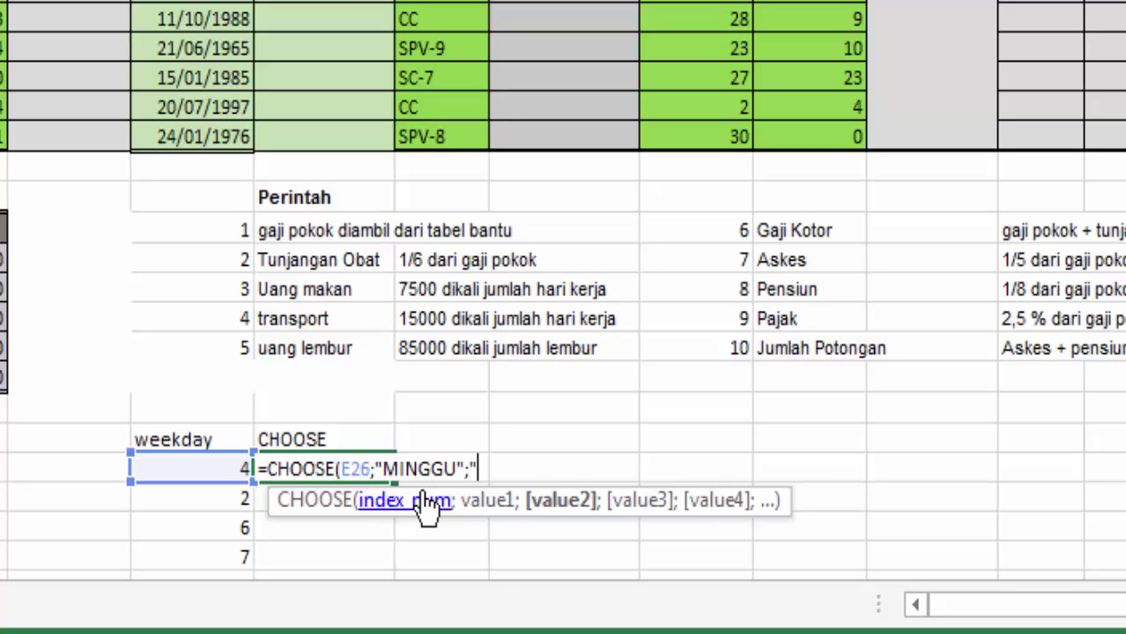
text(SENIN)
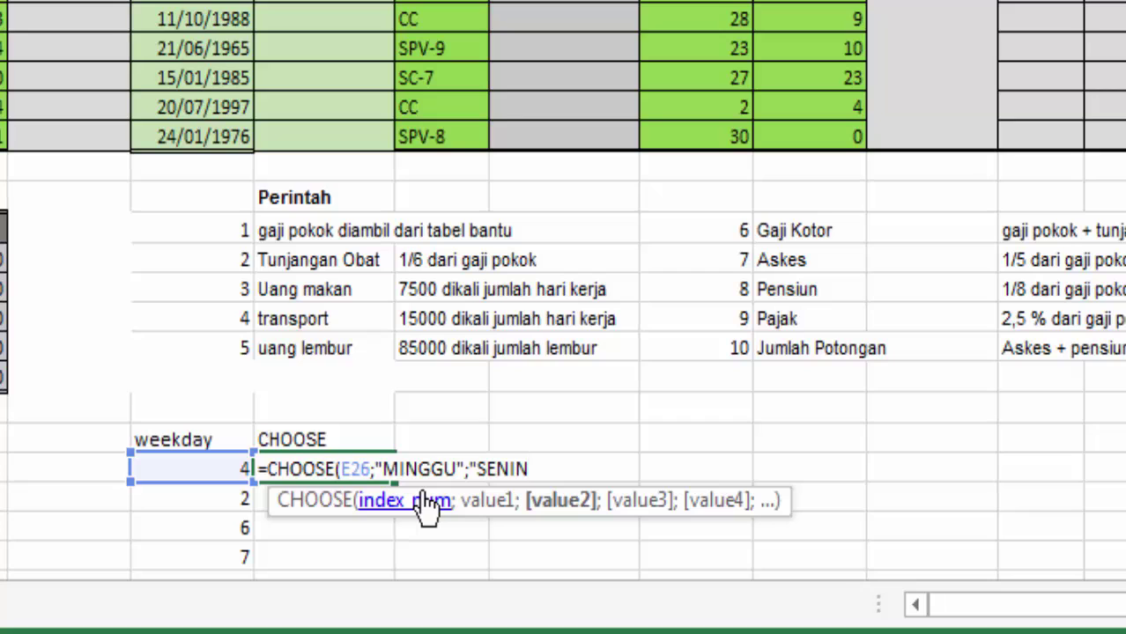
text(";)
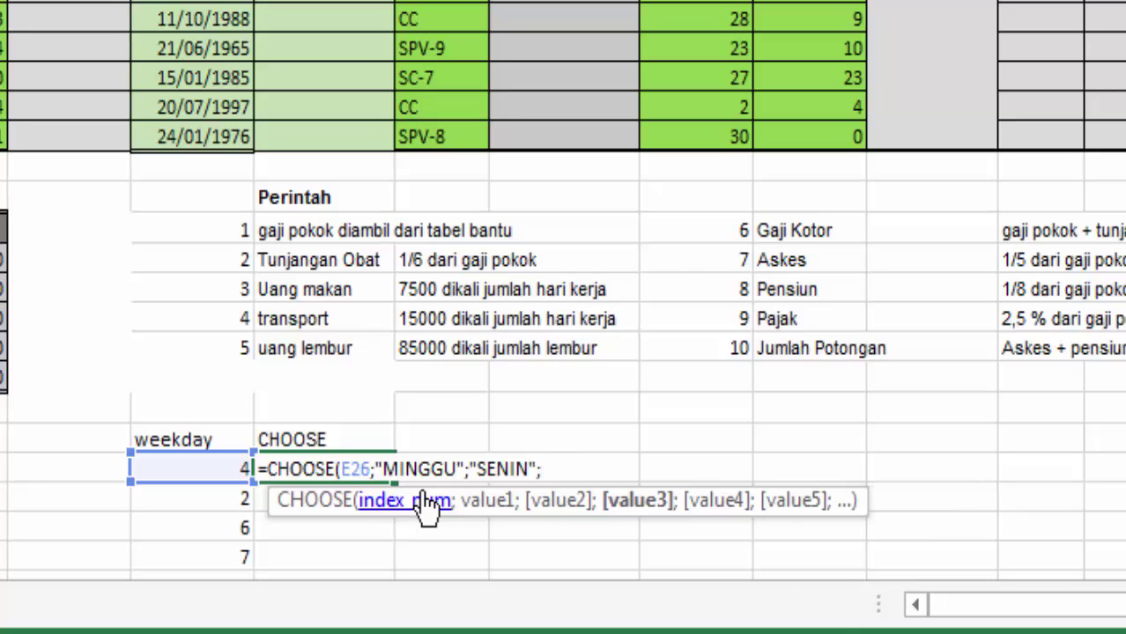
text(SE)
key(BackSpace)
key(BackSpace)
text(")
key(BackSpace)
text("SELSA)
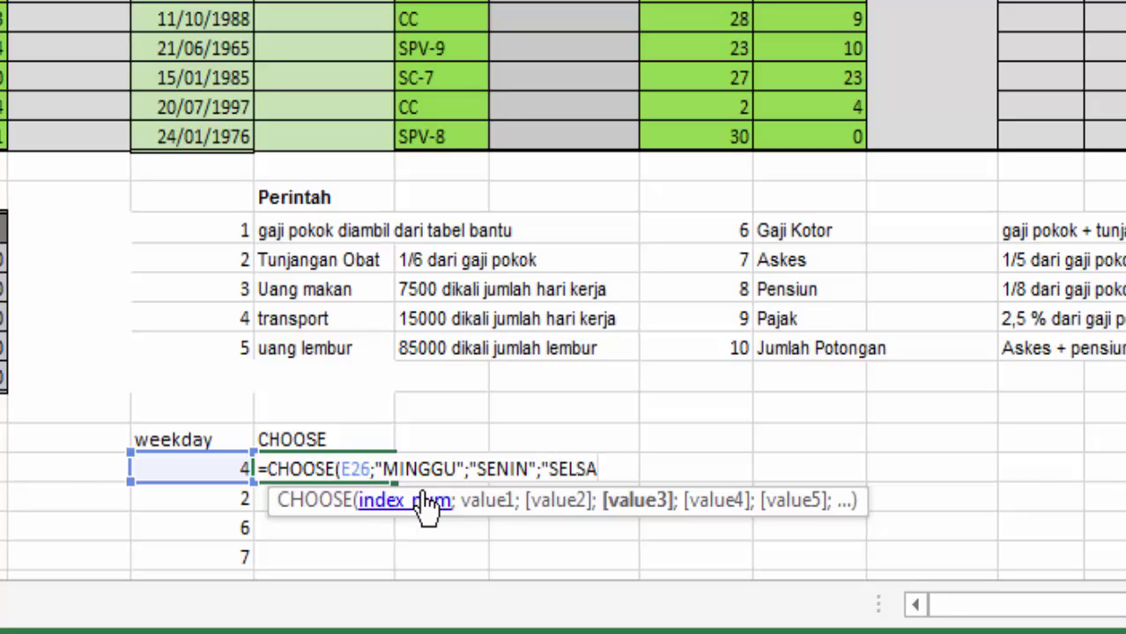
key(BackSpace)
key(BackSpace)
text(ASA")
text(;")
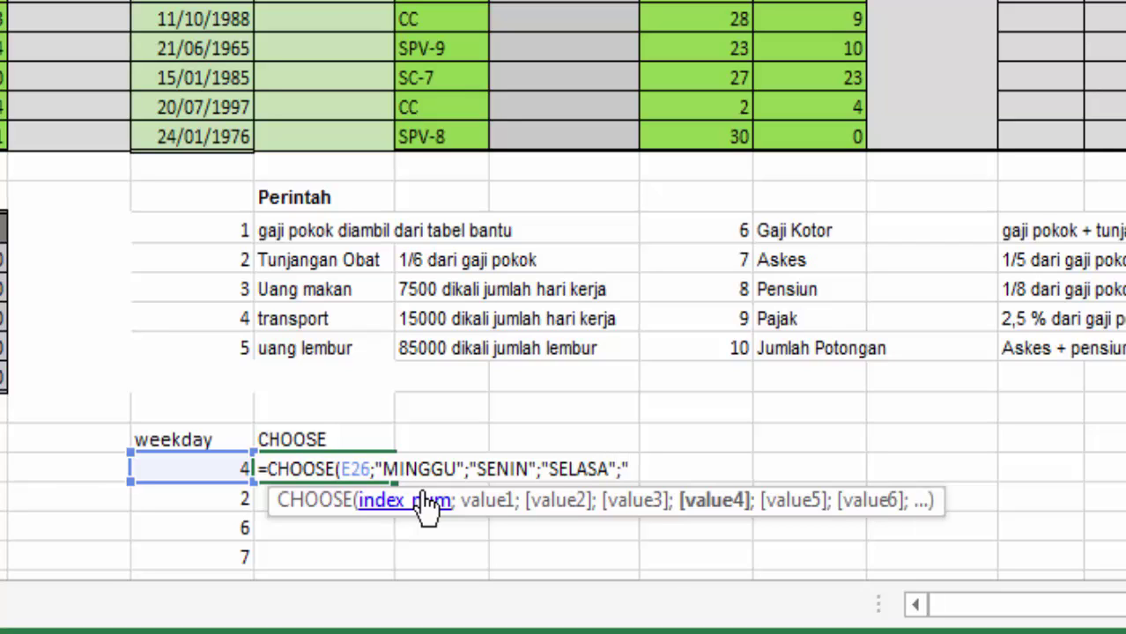
text(RBU)
text(";"KA)
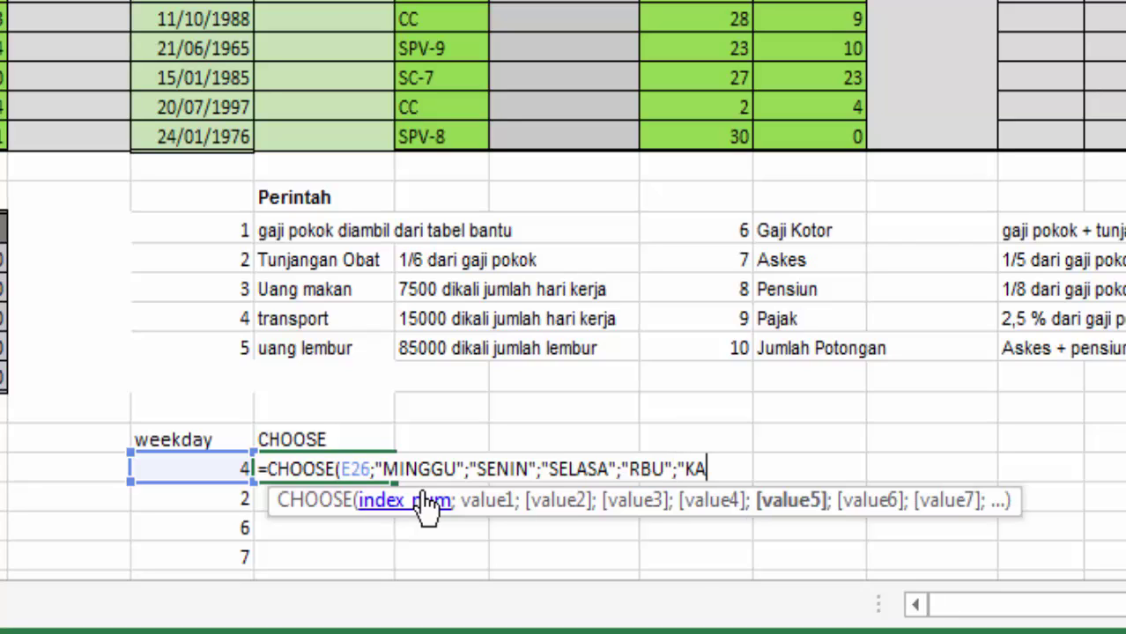
text(MIS)
text(";")
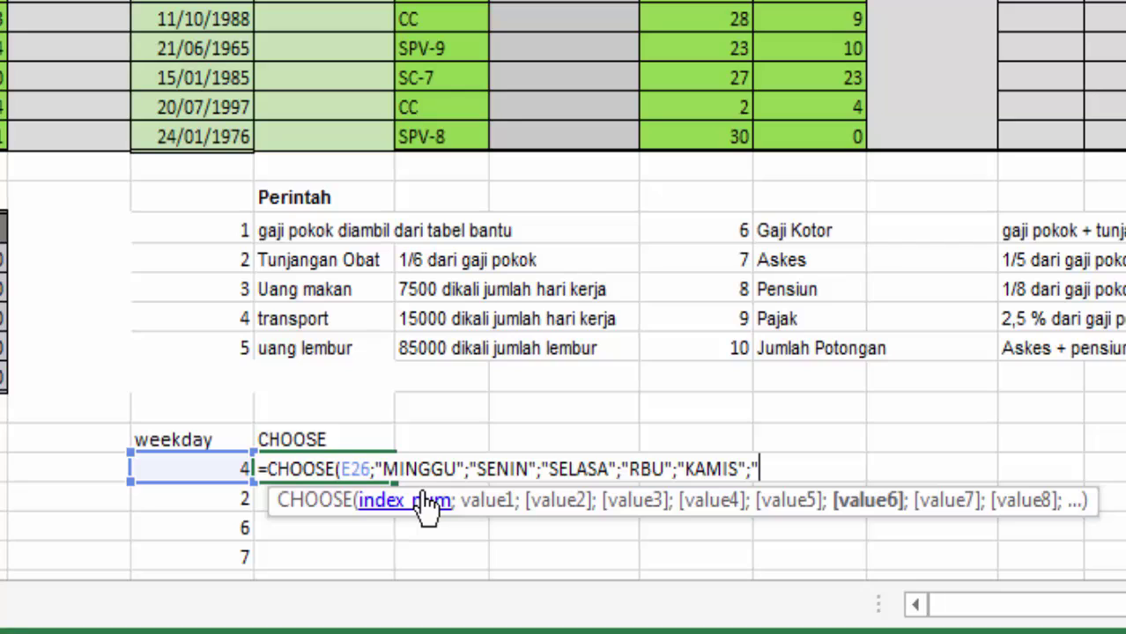
text(JUM'A)
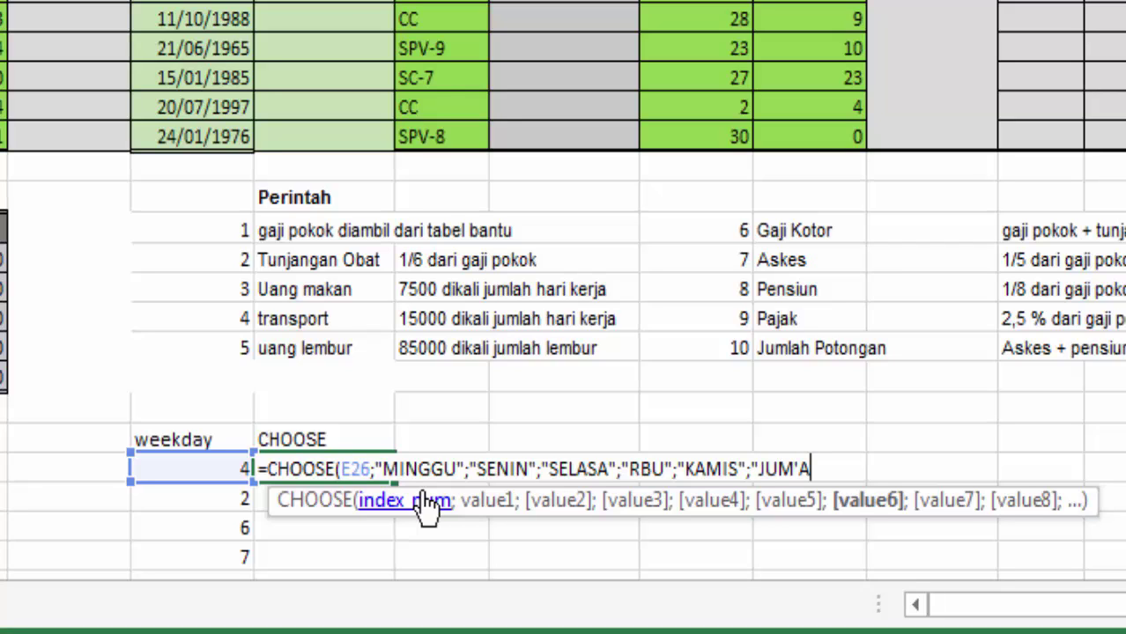
text(T)
text(";")
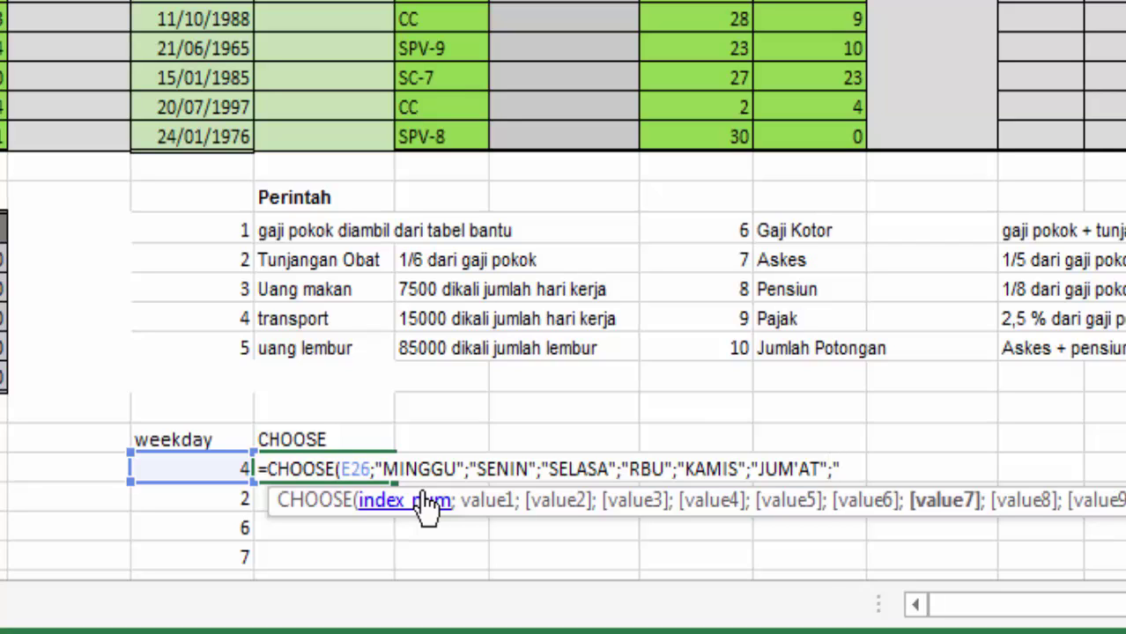
text(SABTU)
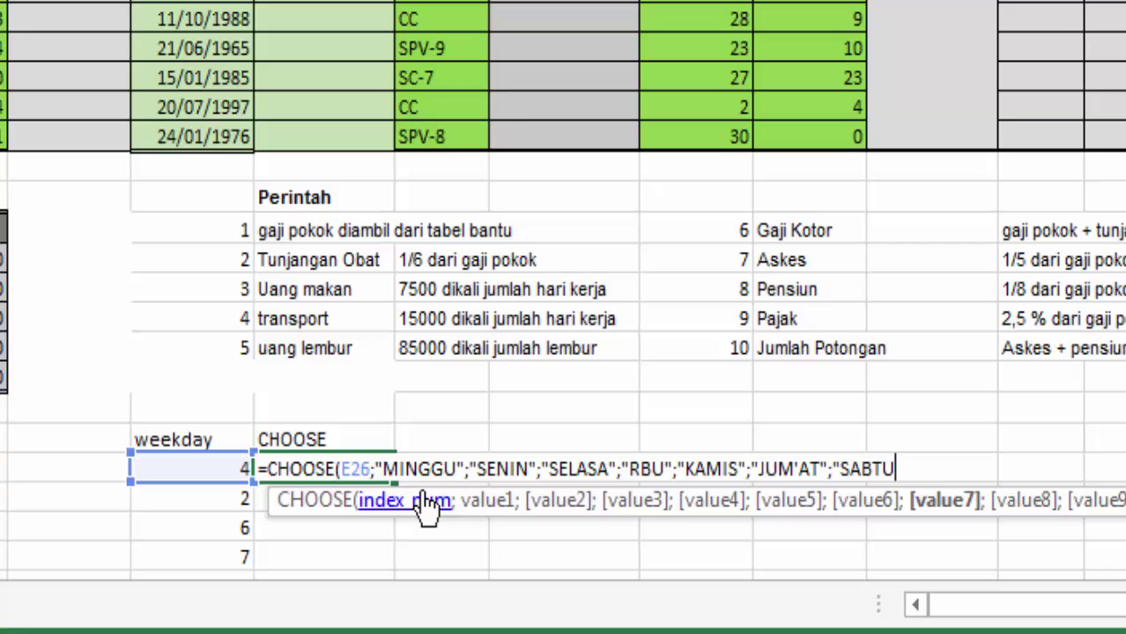
text("0)
key(BackSpace)
text())
key(Return)
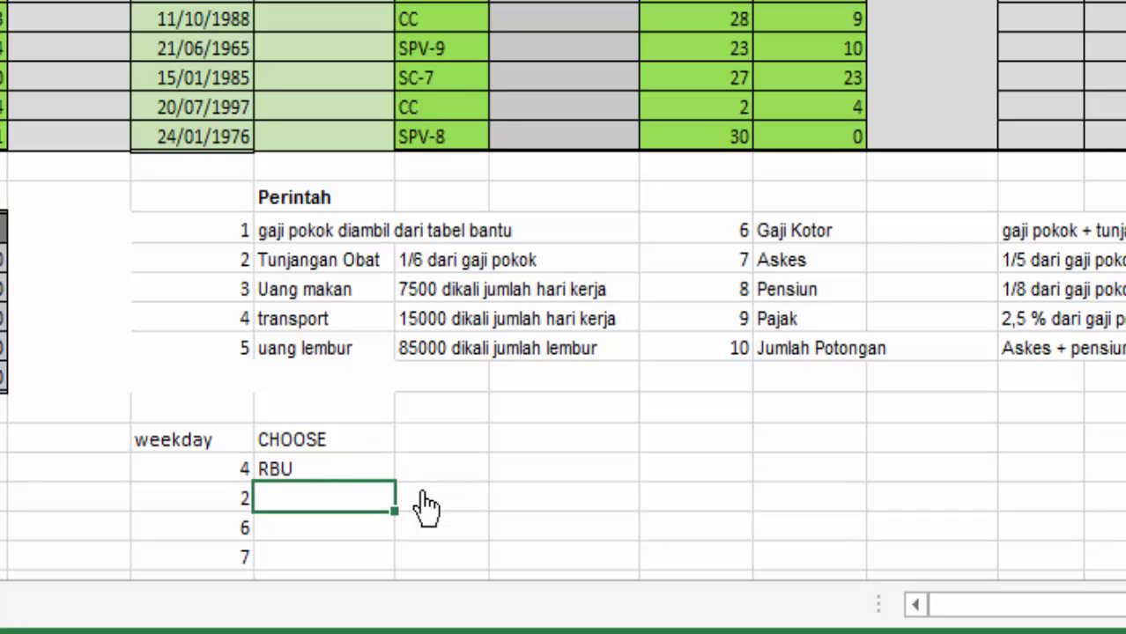
- Correct RBU to RABU and copy the formula down, giving RABU, SENIN, JUM'AT, SABTU
click(291, 467)
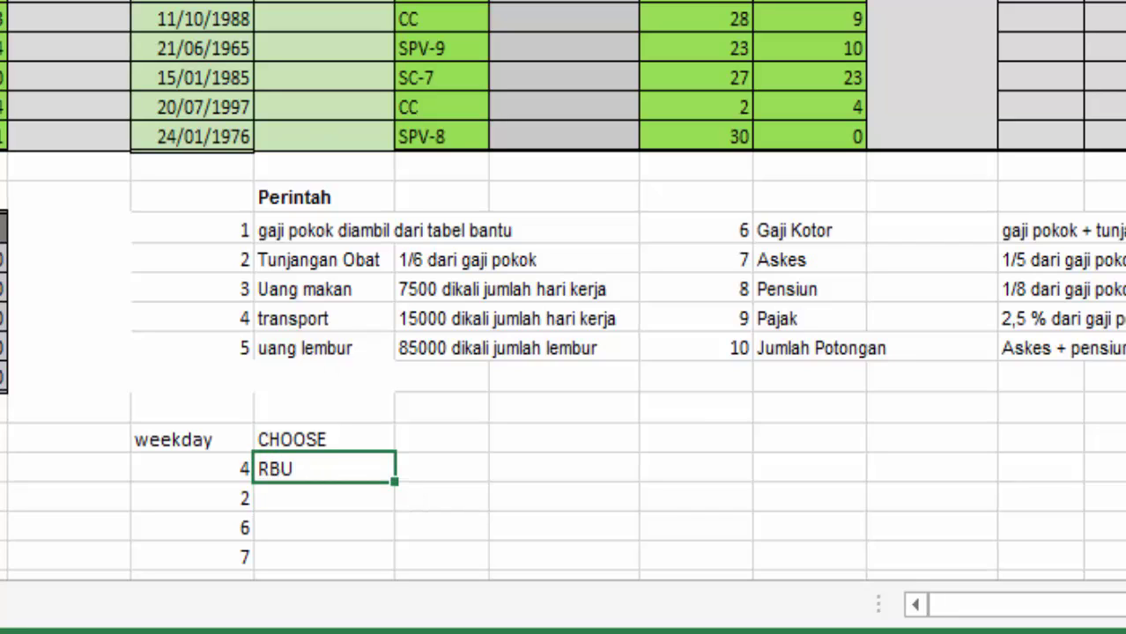
key(F2)
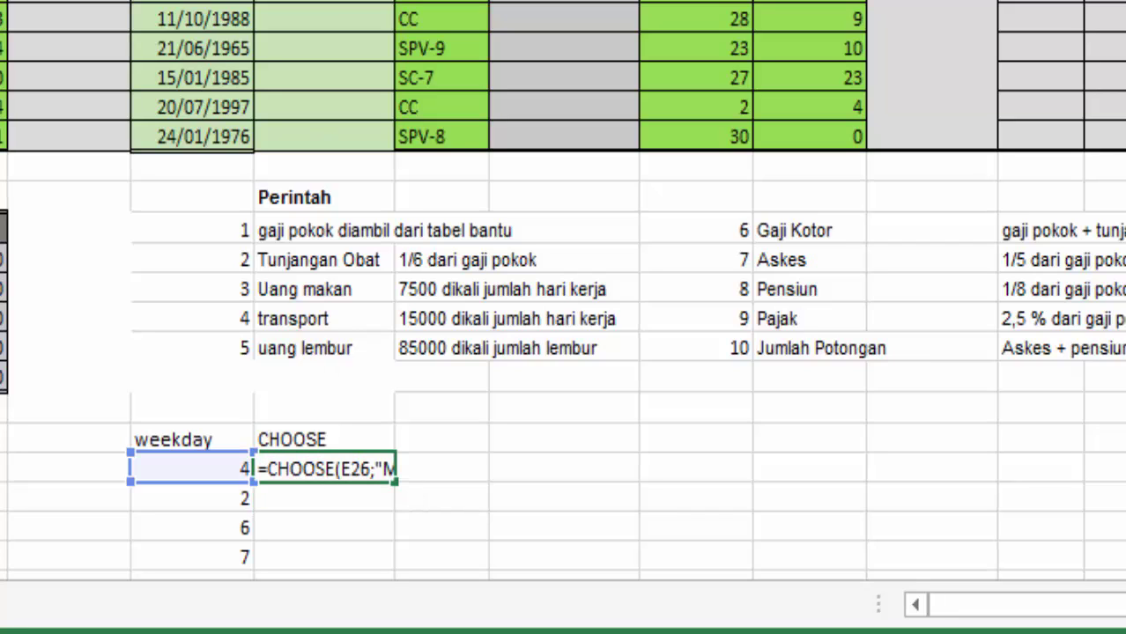
text(ABU)
key(ctrl+Return)
drag(394, 482, 389, 566)
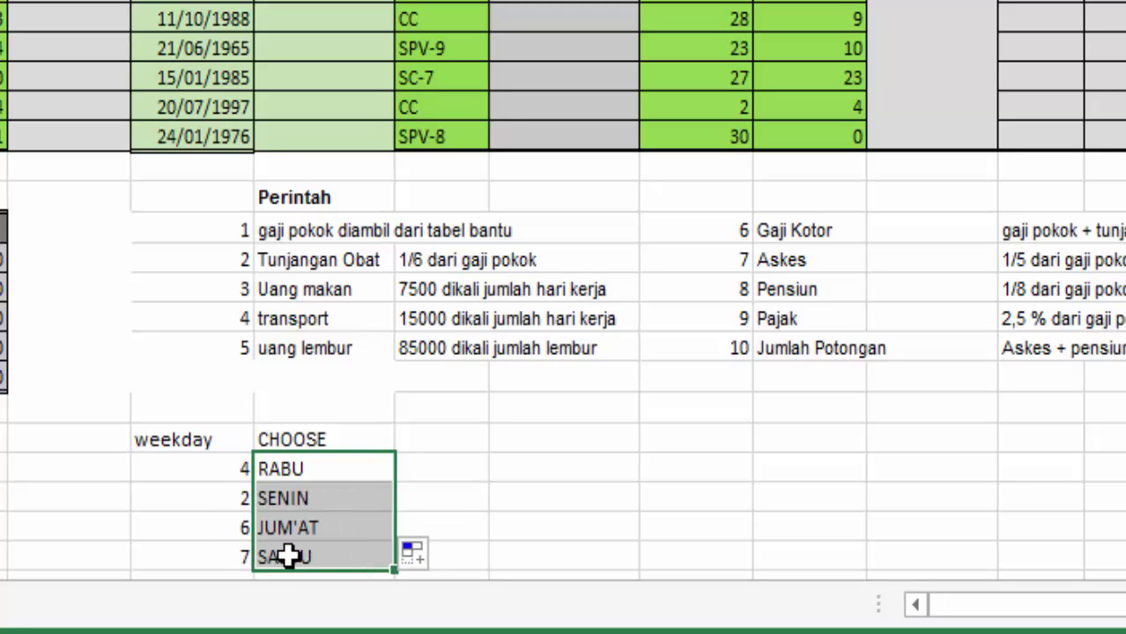
click(221, 317)
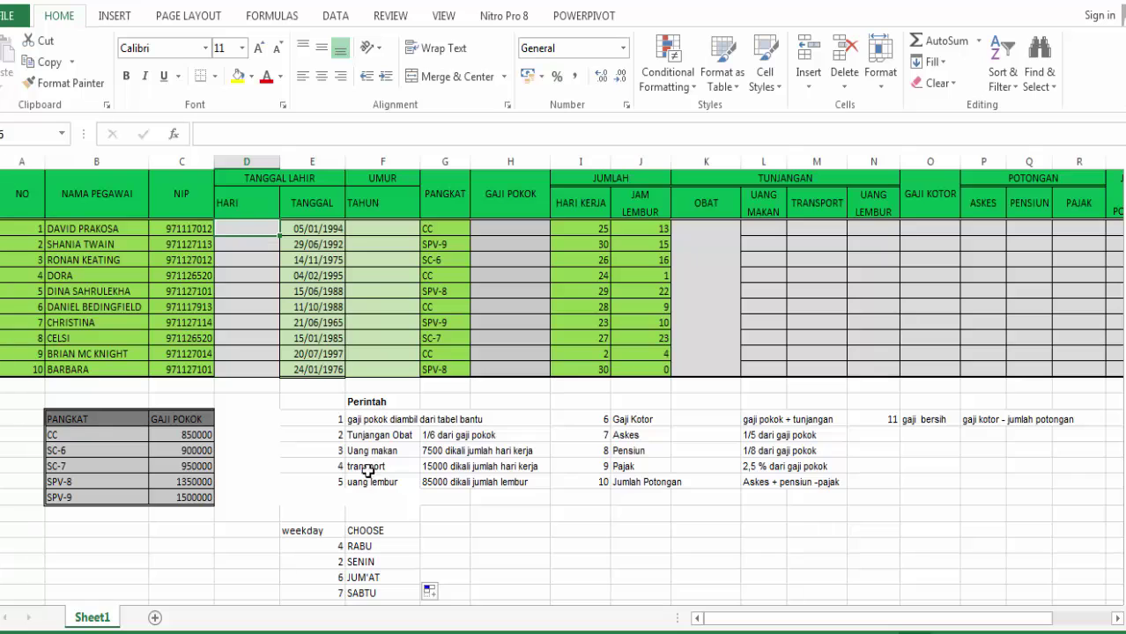
- Edit the helper CHOOSE formula behind the RABU result
click(384, 532)
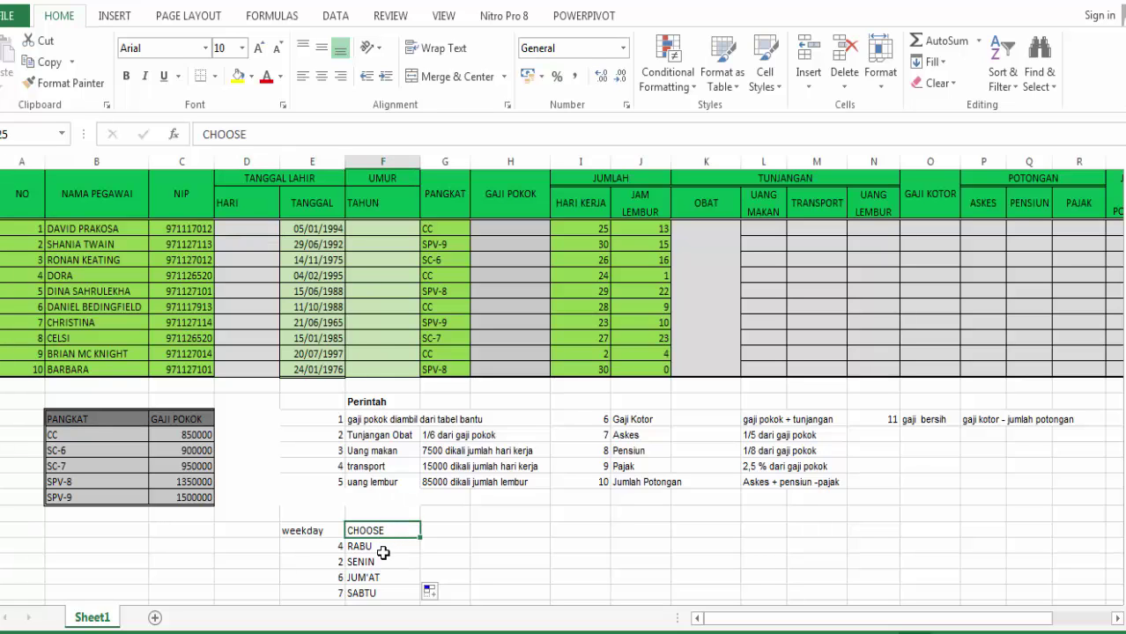
click(382, 547)
click(264, 134)
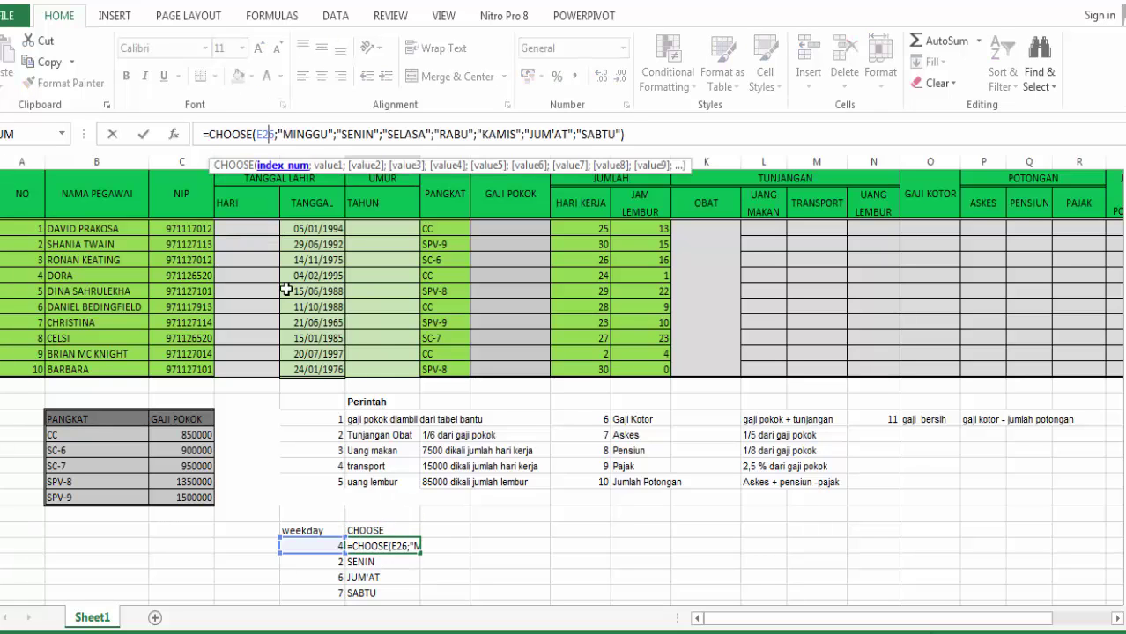
key(BackSpace)
text(7)
key(Return)
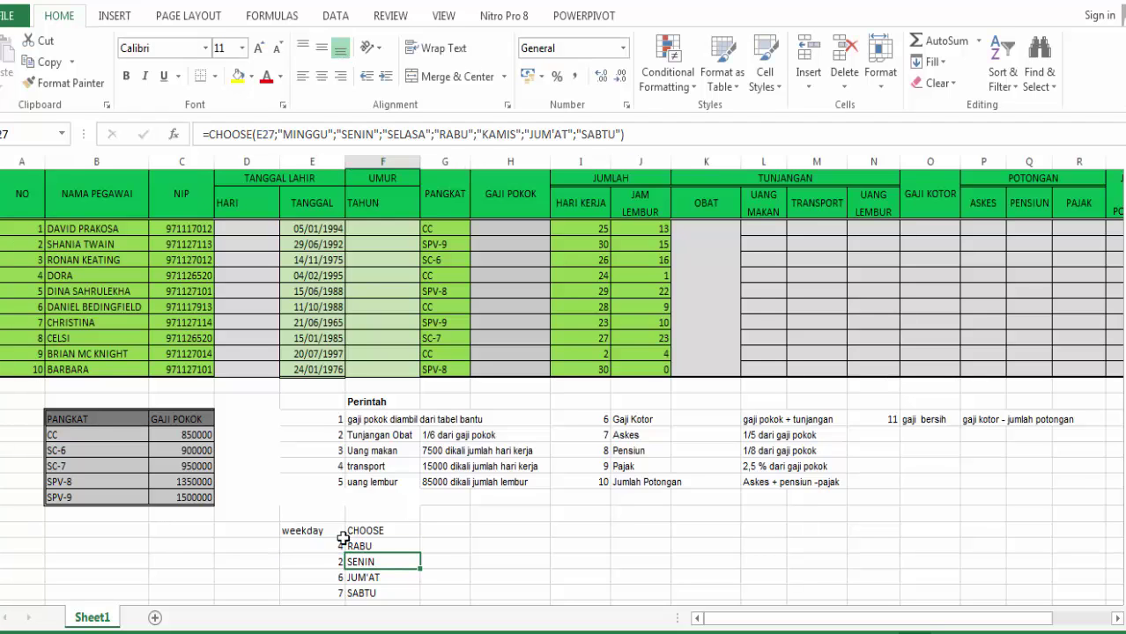
- In D6, enter =CHOOSE(WEEKDAY(E6);…) with the seven pasted day names
click(253, 228)
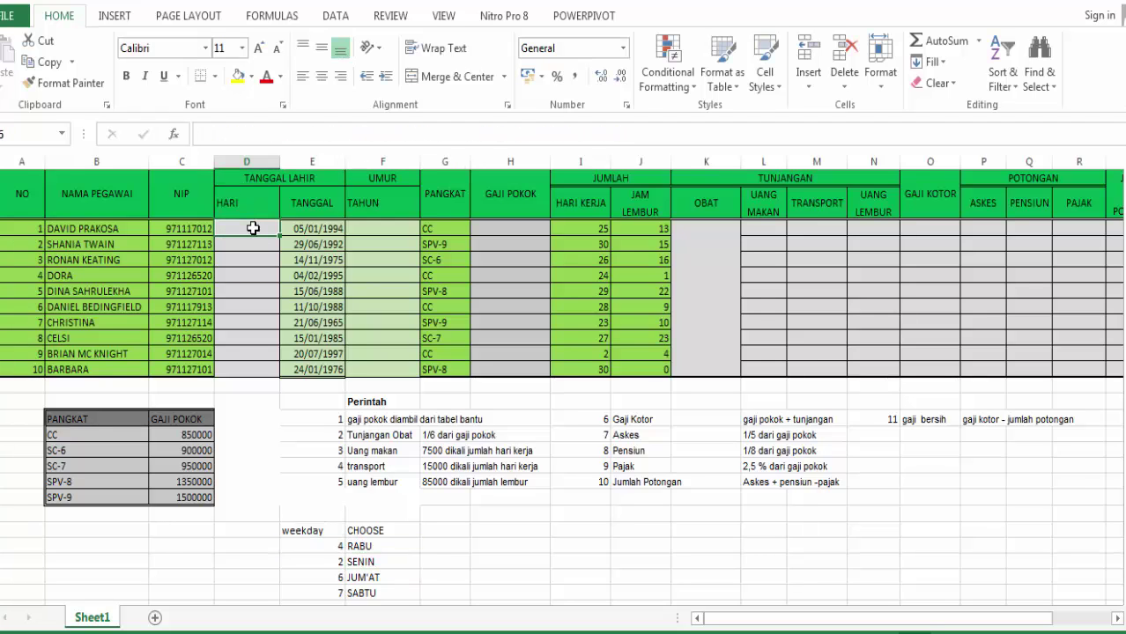
text(=C)
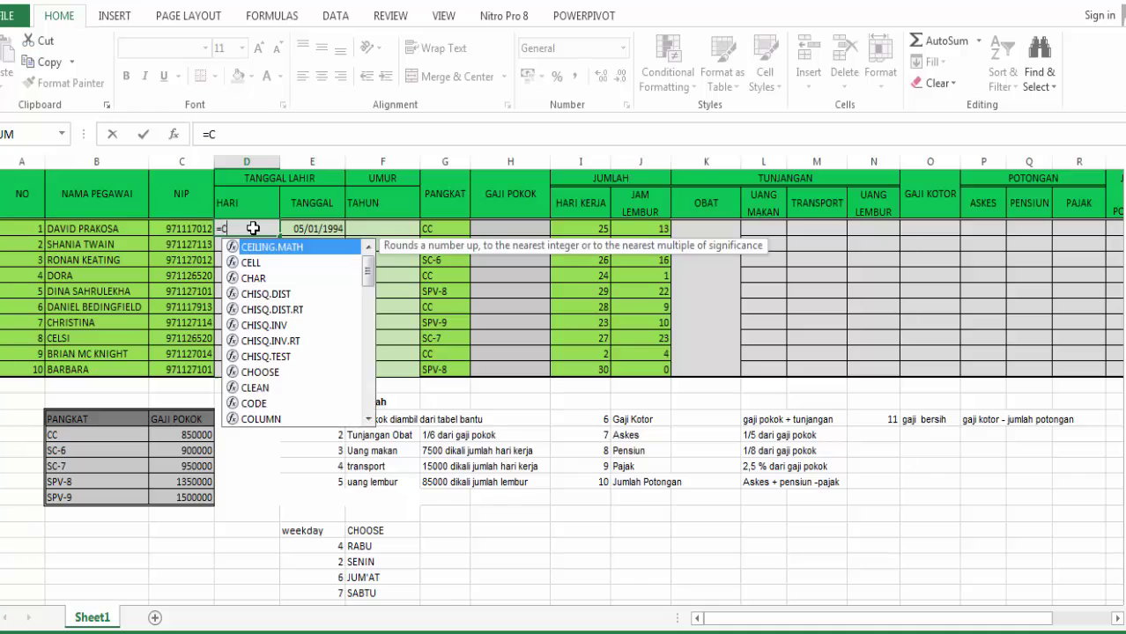
text(HOO)
key(Tab)
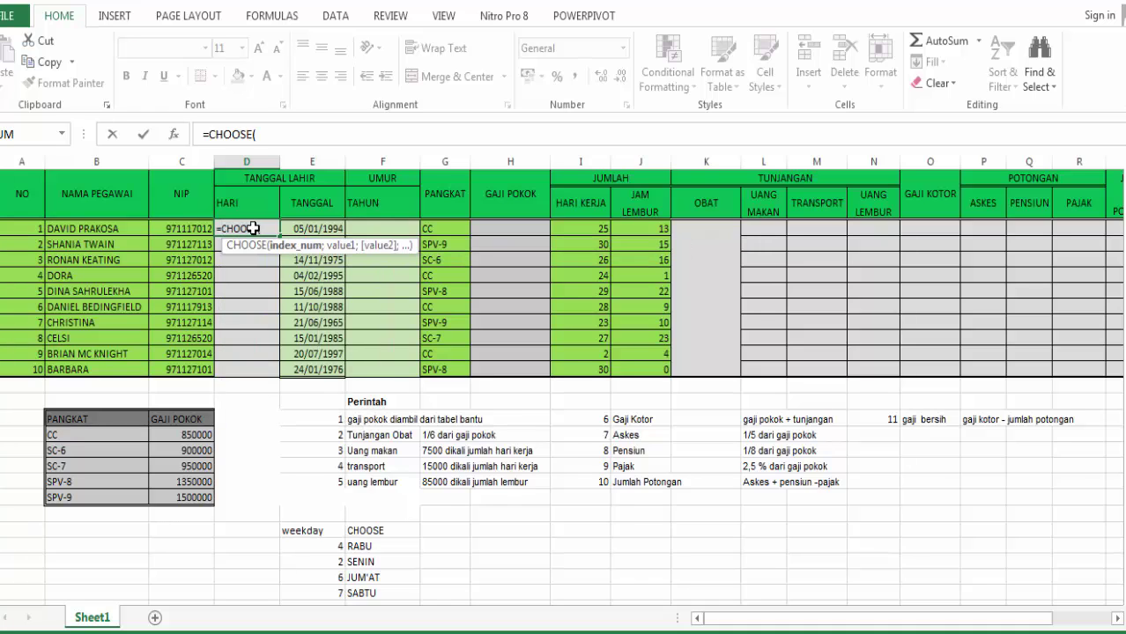
text(WEK)
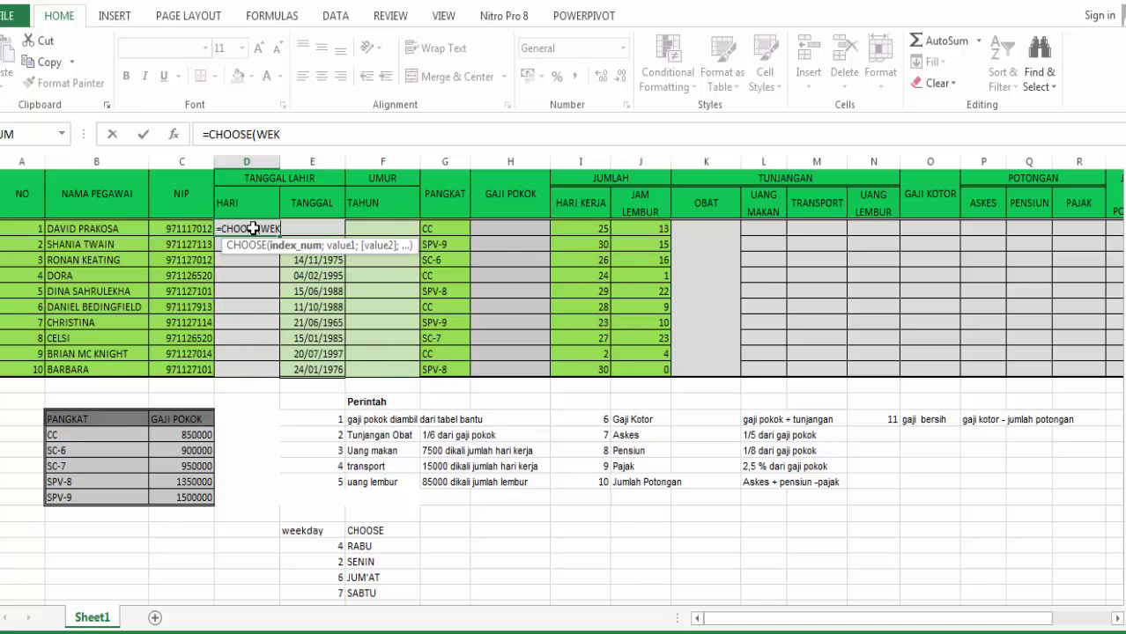
key(BackSpace)
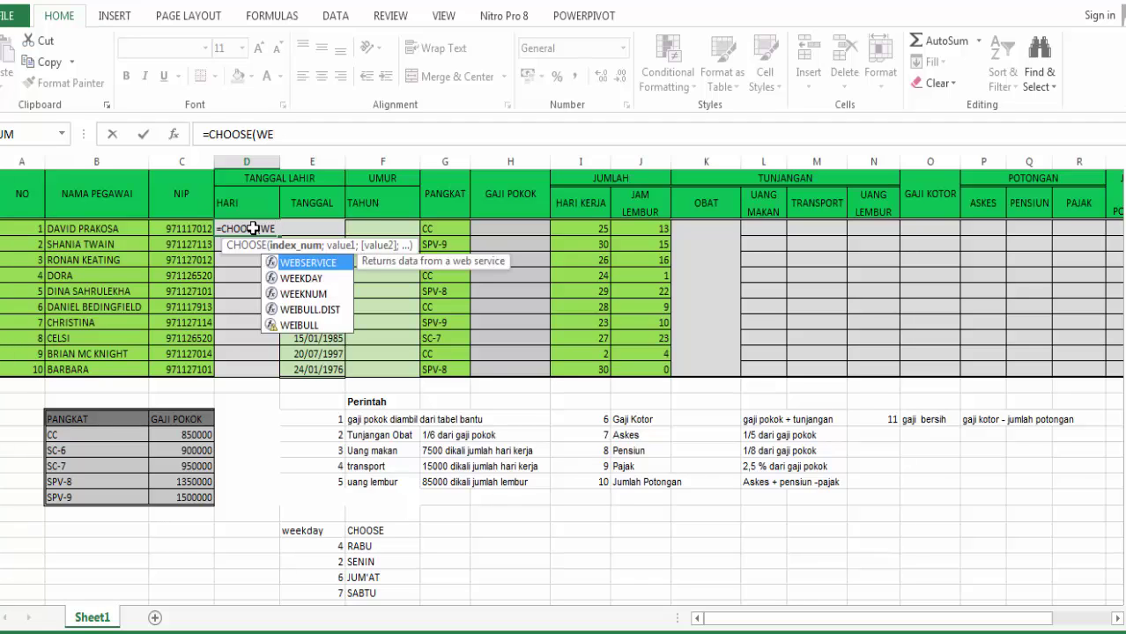
key(Down)
key(Tab)
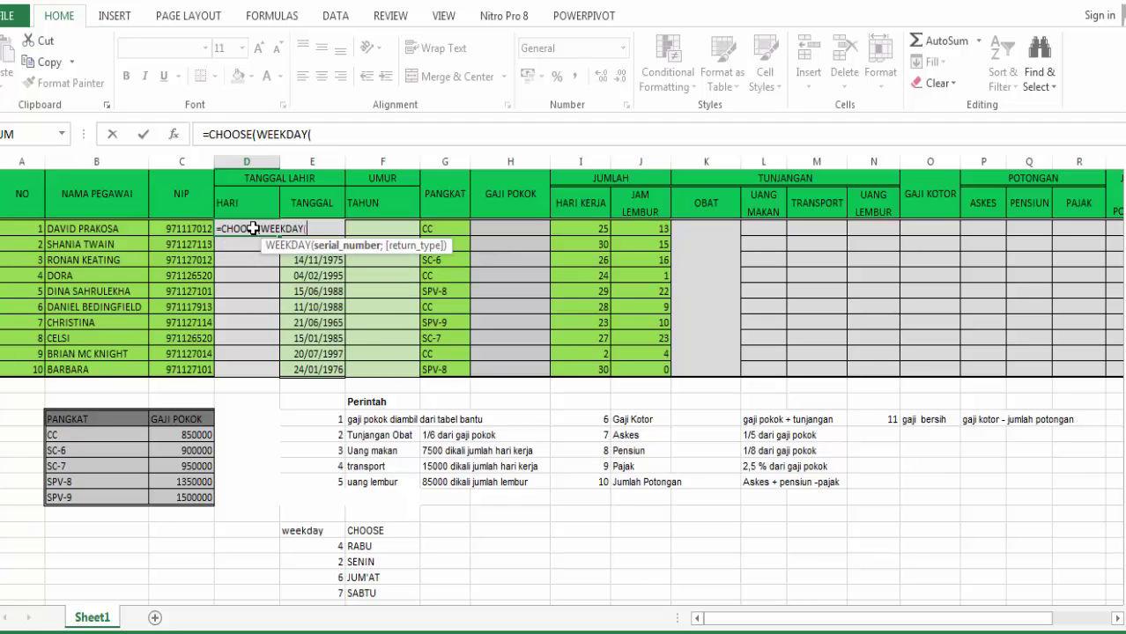
key(Right)
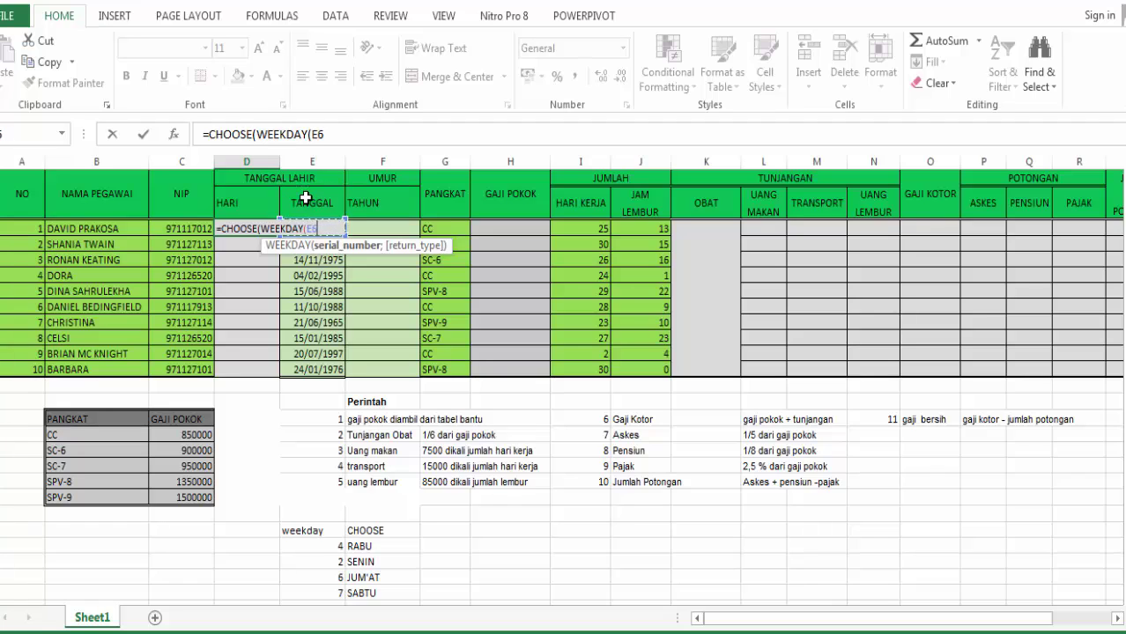
text();)
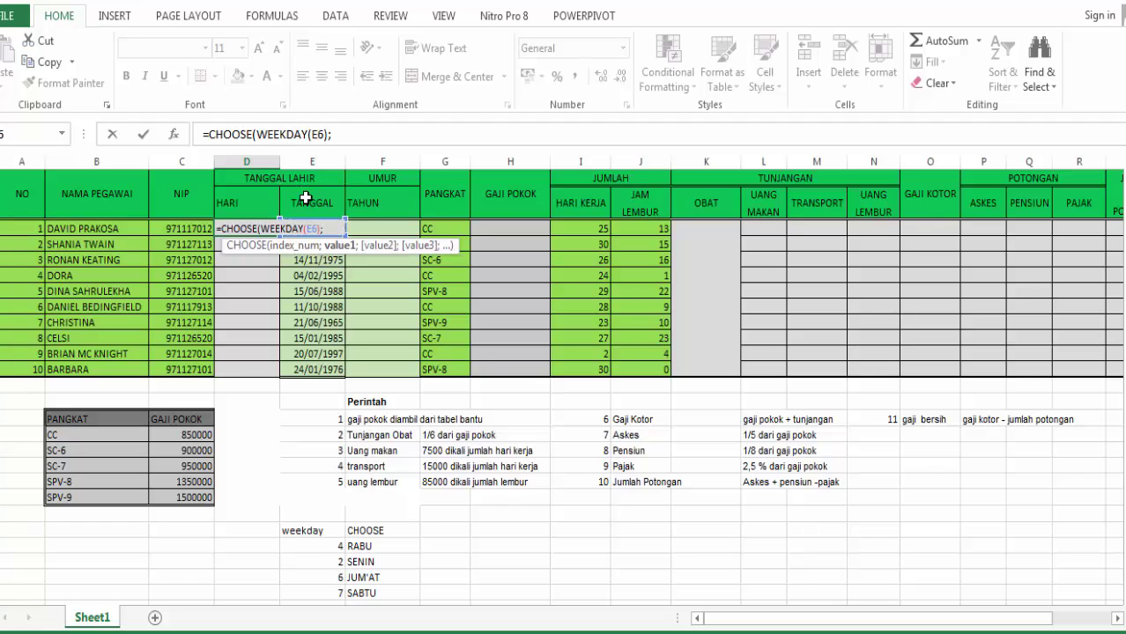
key(ctrl+v)
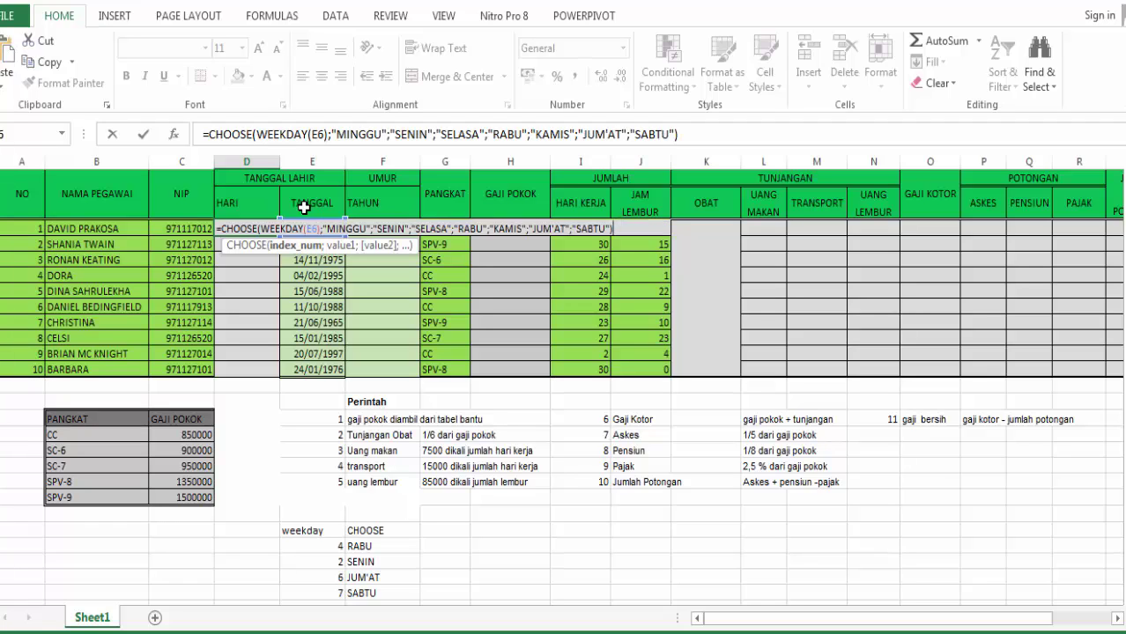
double_click(315, 229)
key(End)
key(Return)
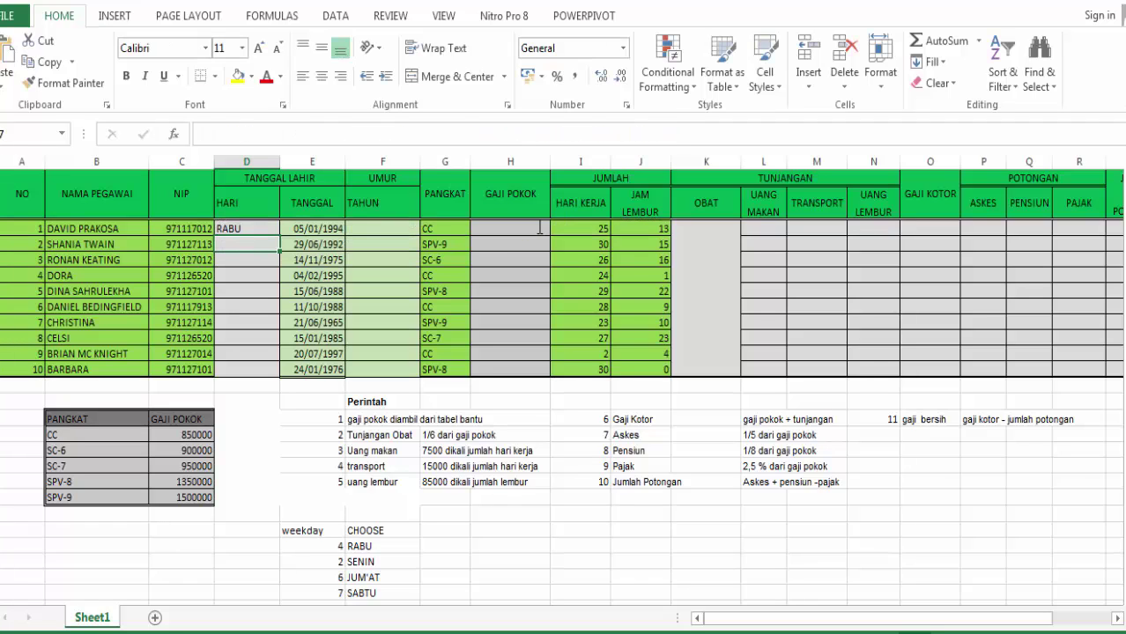
- Fill the day-name formula down D6:D15 for all ten employees
click(245, 227)
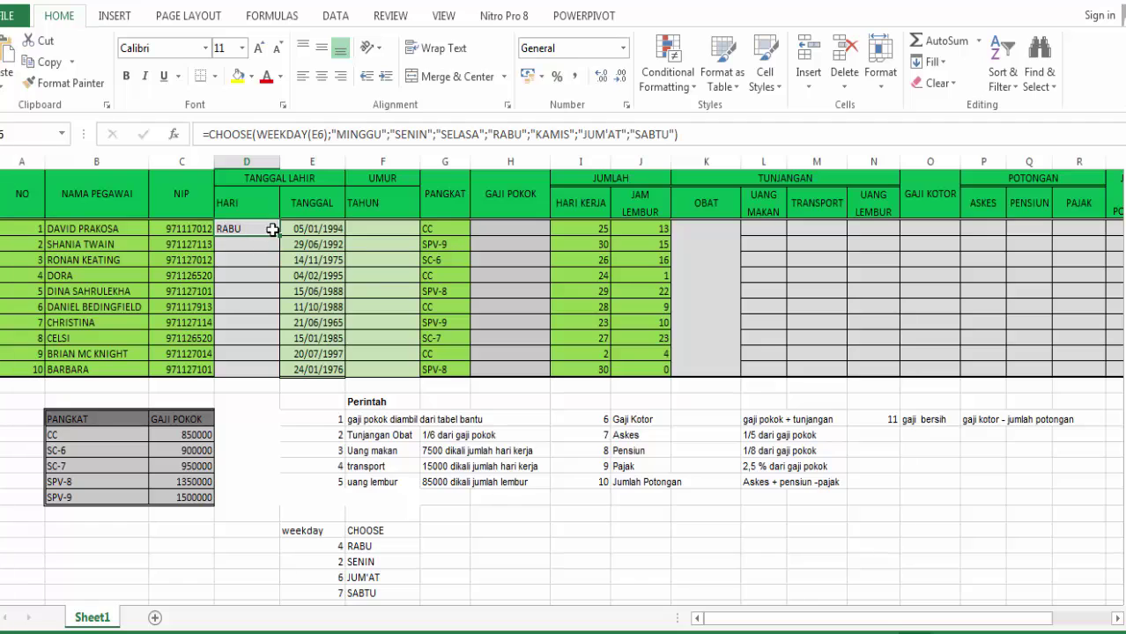
drag(279, 235, 261, 370)
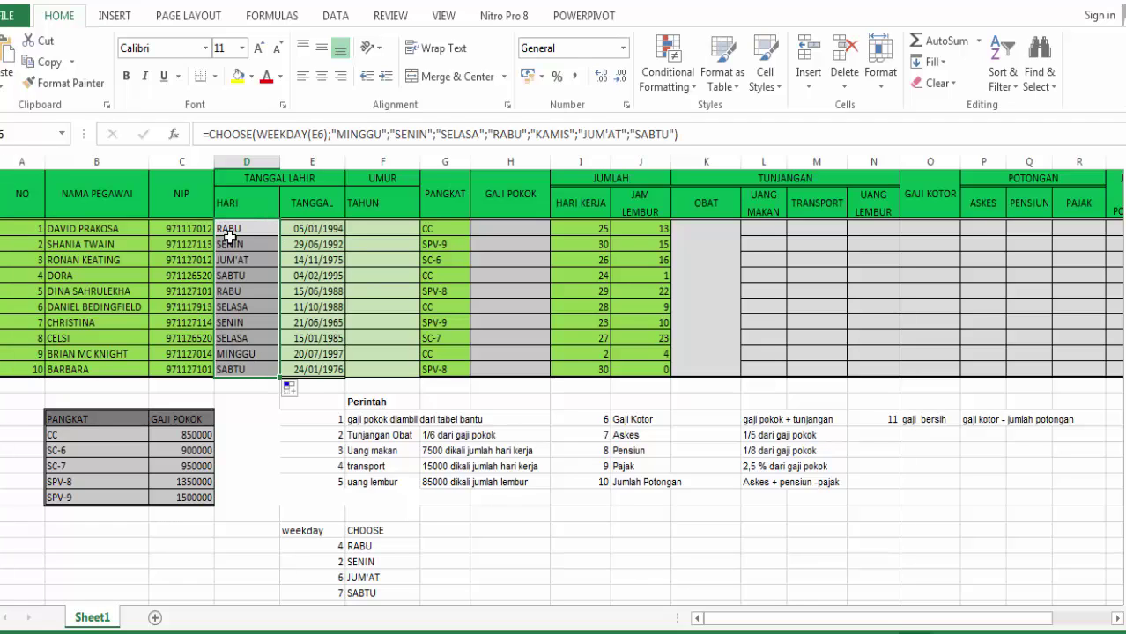
click(231, 231)
click(370, 228)
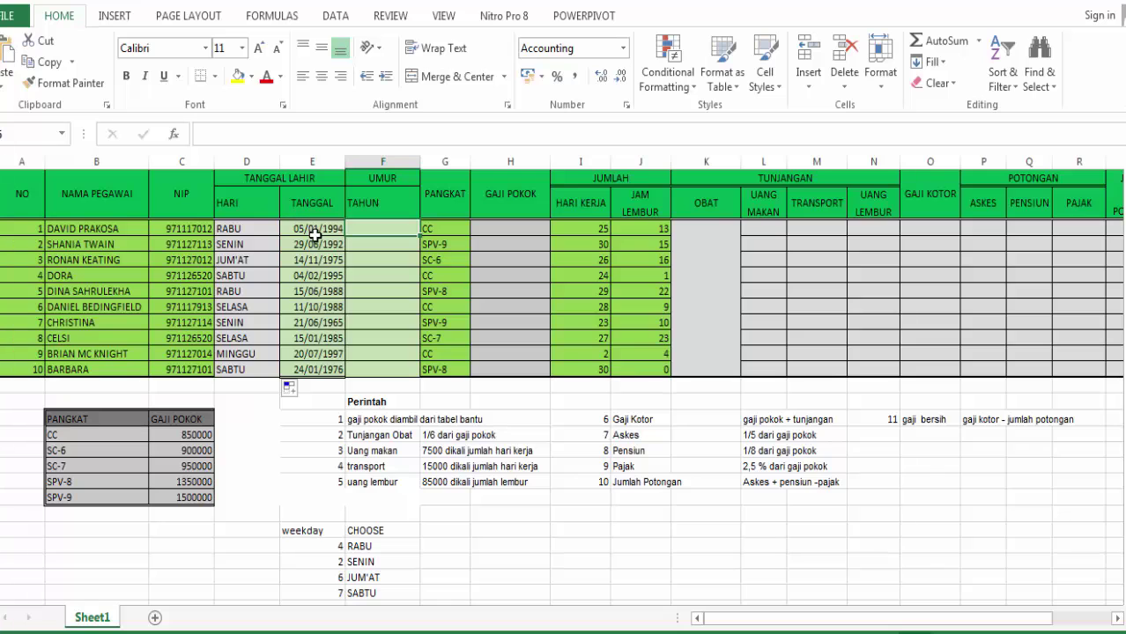
scroll(366, 225, up, 1)
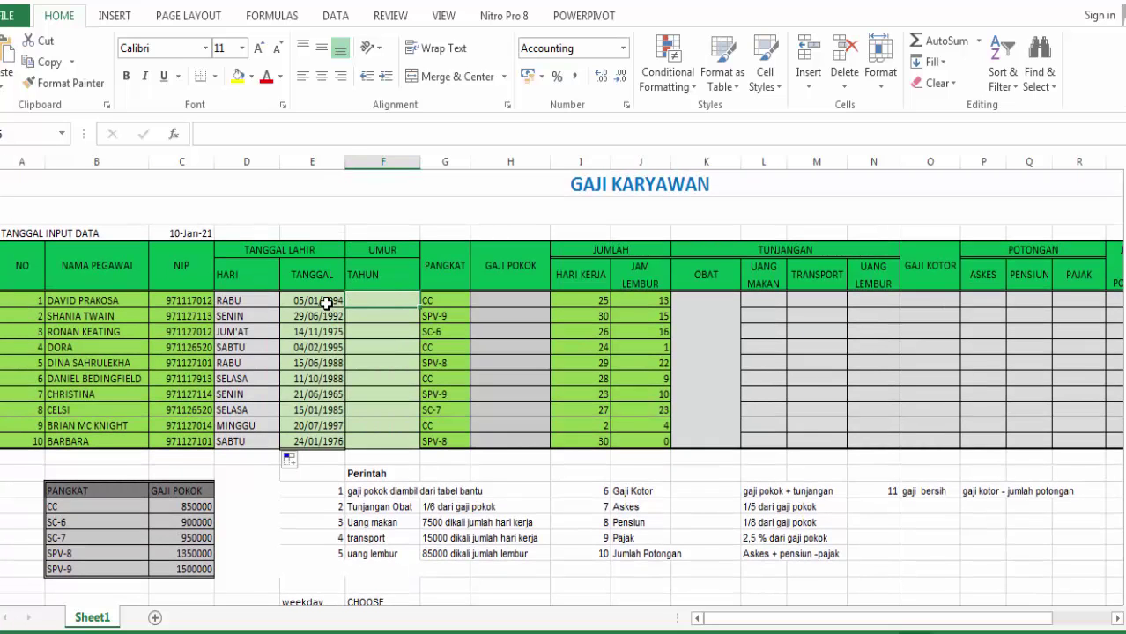
click(326, 302)
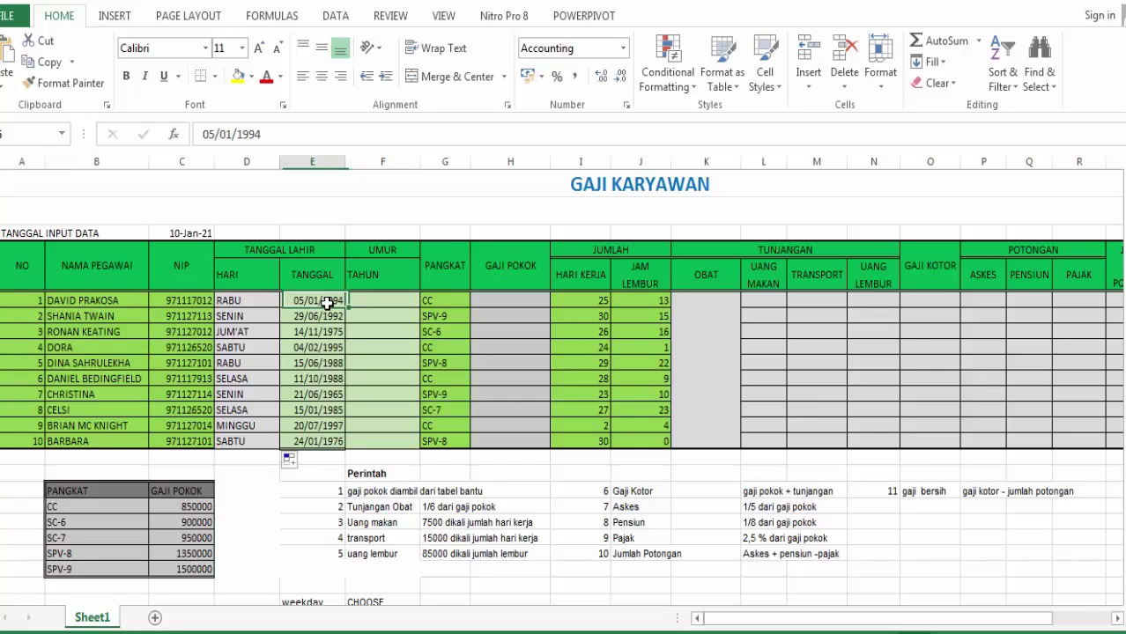
click(183, 231)
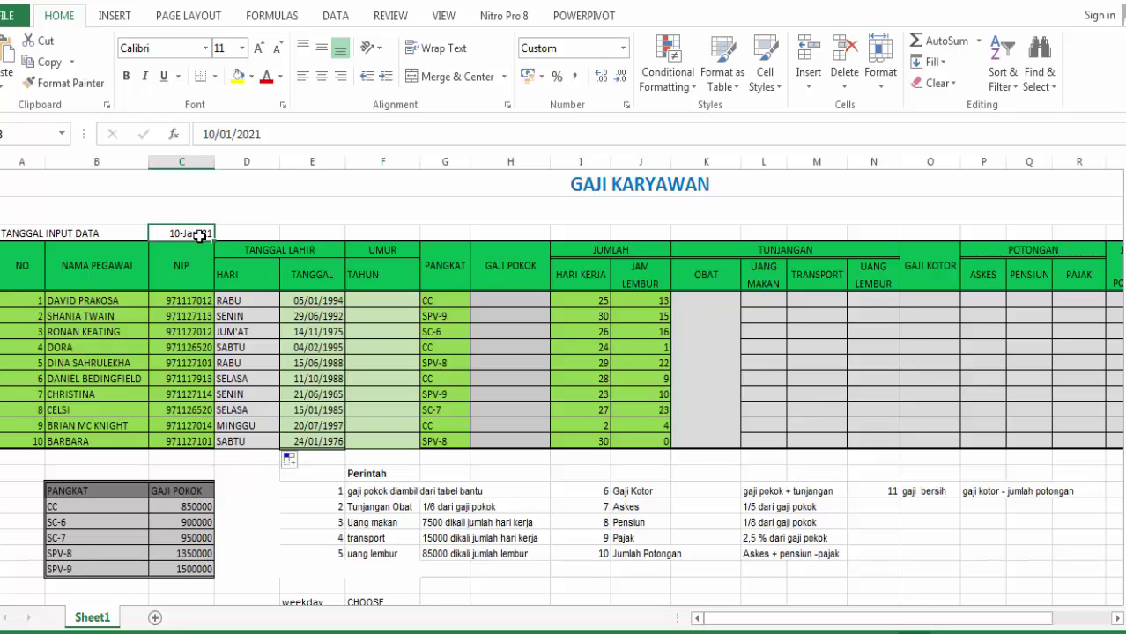
click(368, 304)
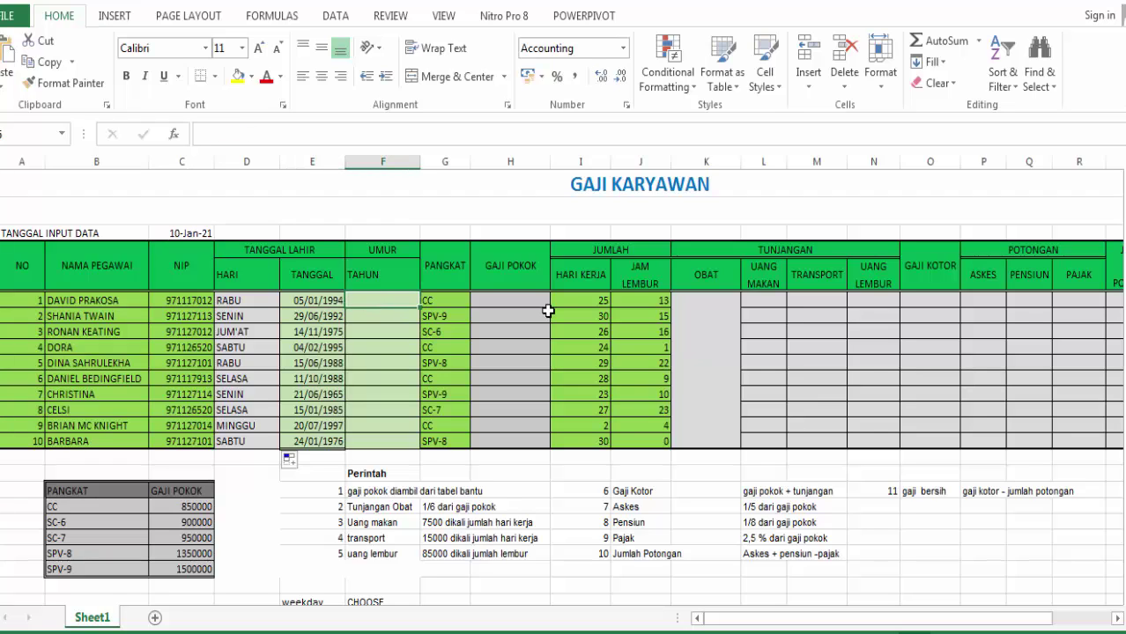
- In F6, build =YEARFRAC(E6;$C$3;1) from the birth date and the absolute input date
text(=)
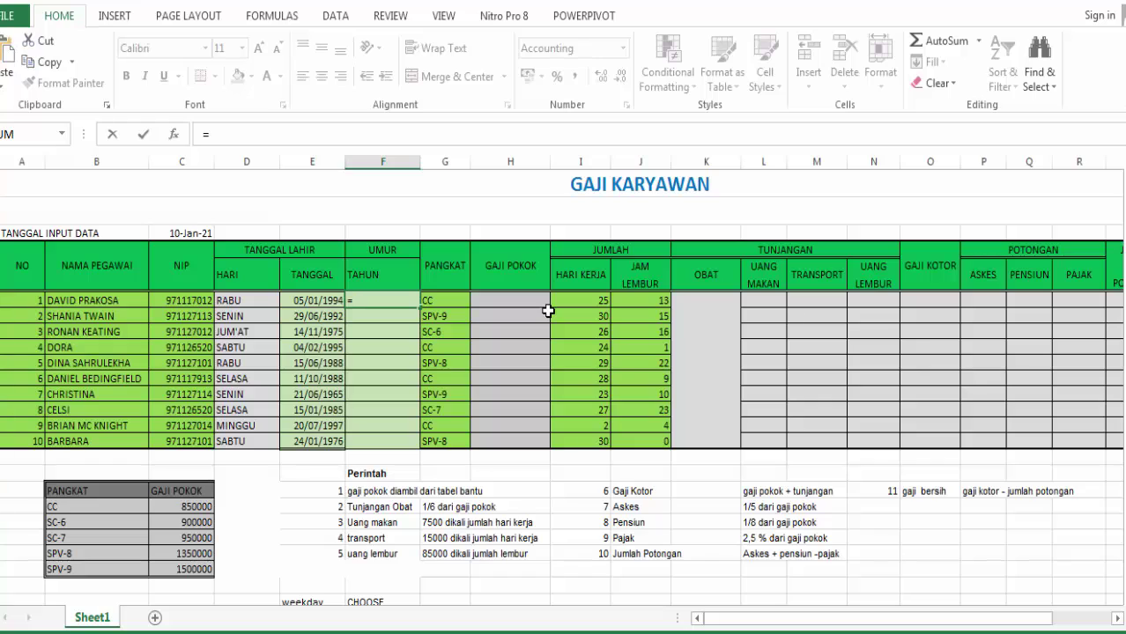
text(E)
key(BackSpace)
text(YE)
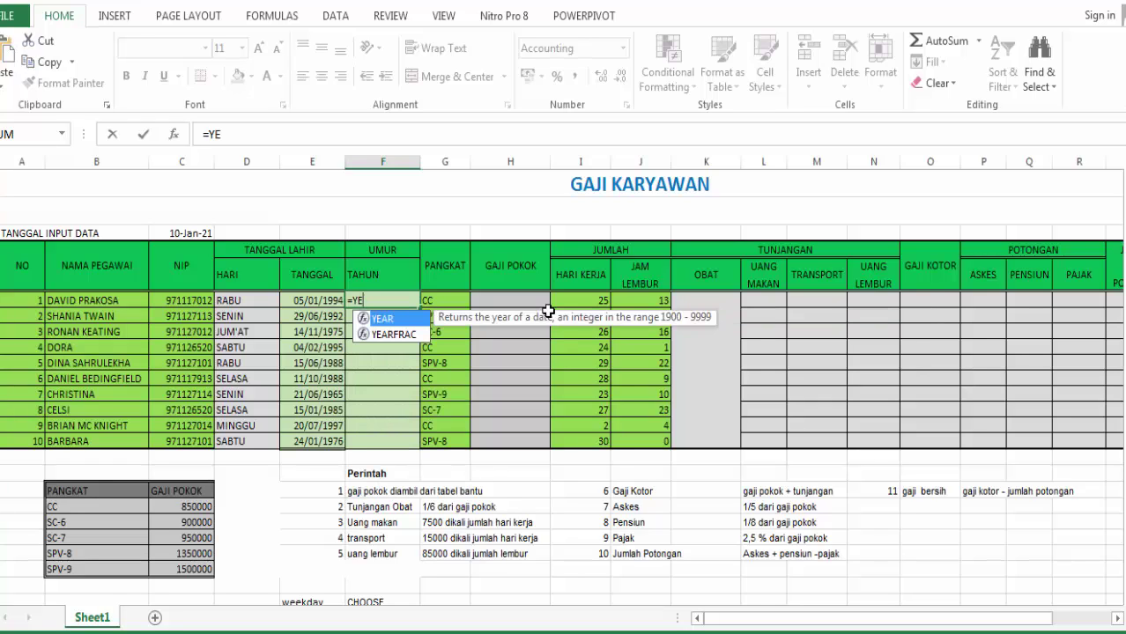
key(Down)
key(Tab)
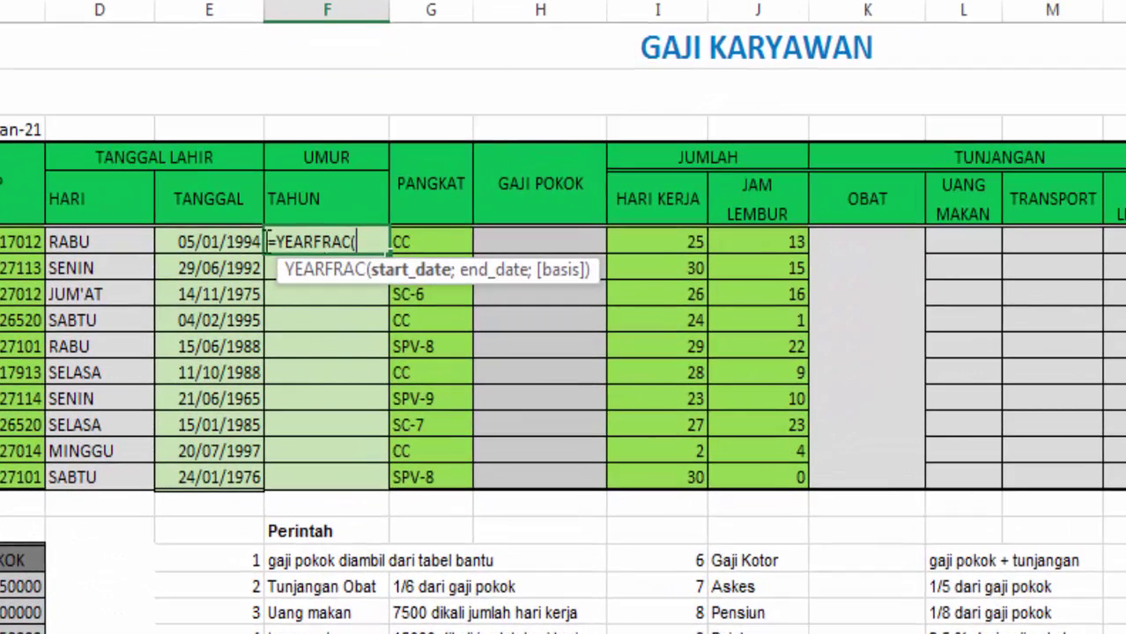
click(229, 242)
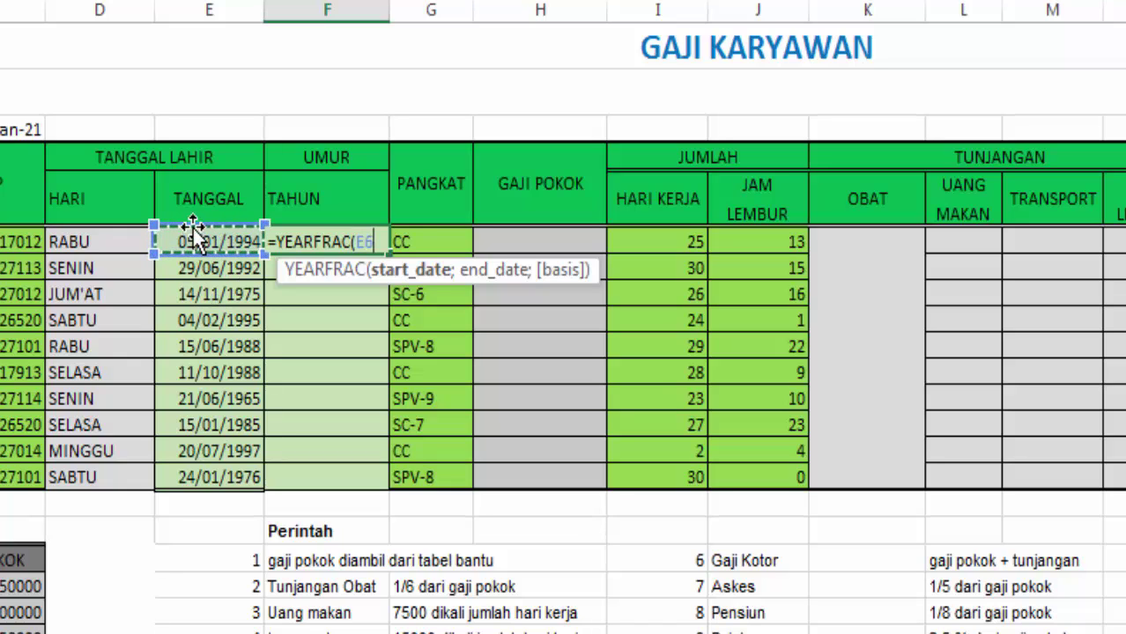
text(;)
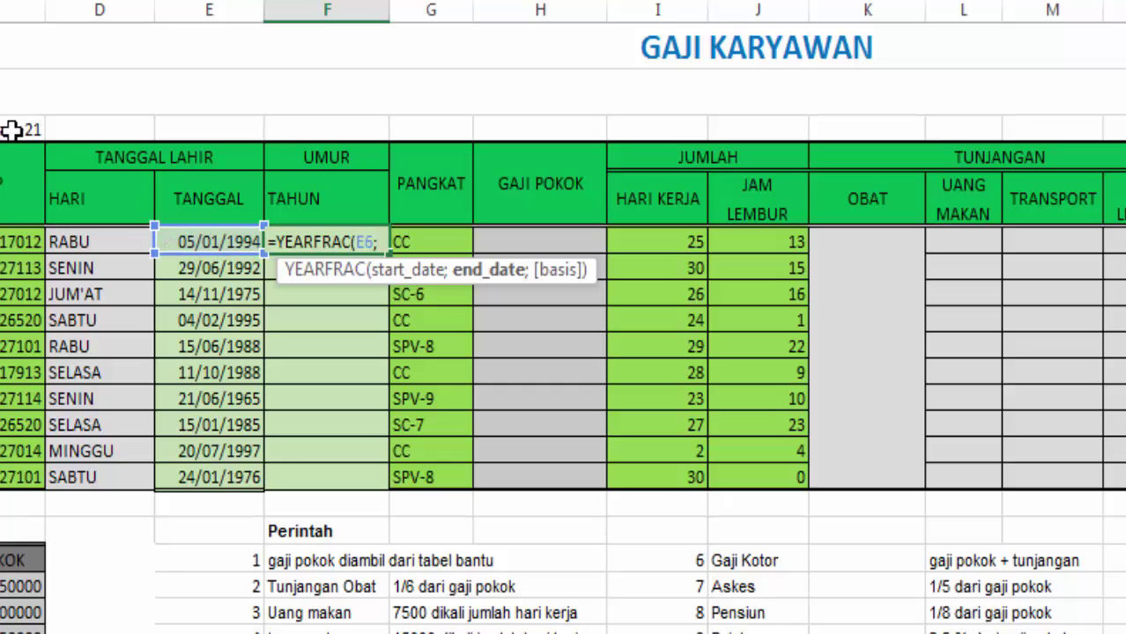
click(8, 129)
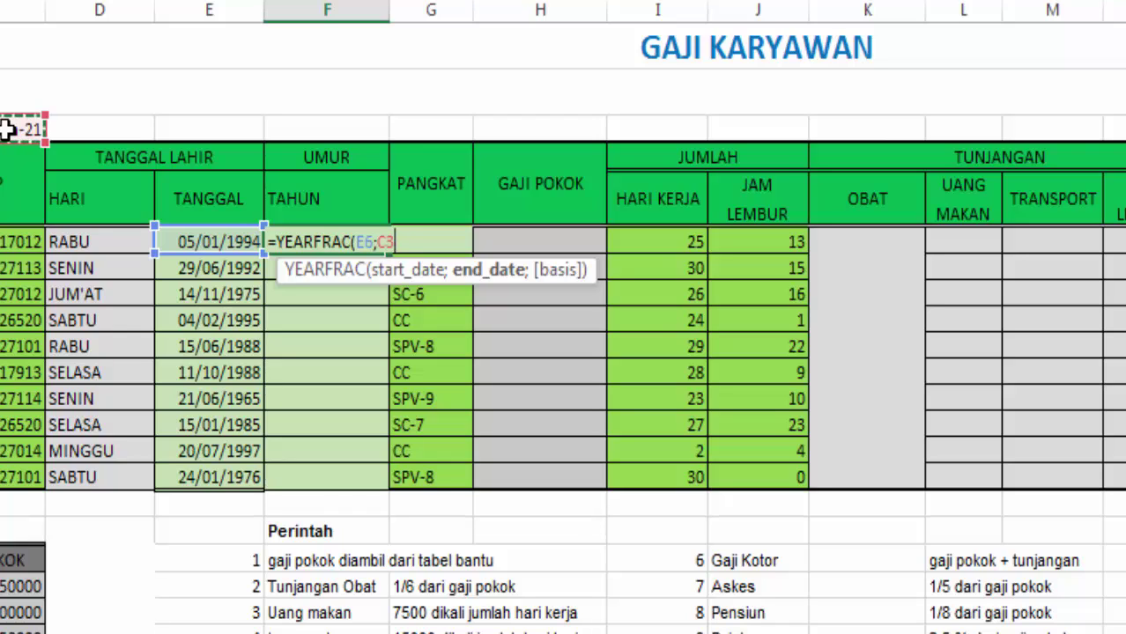
key(F4)
text($C$3;)
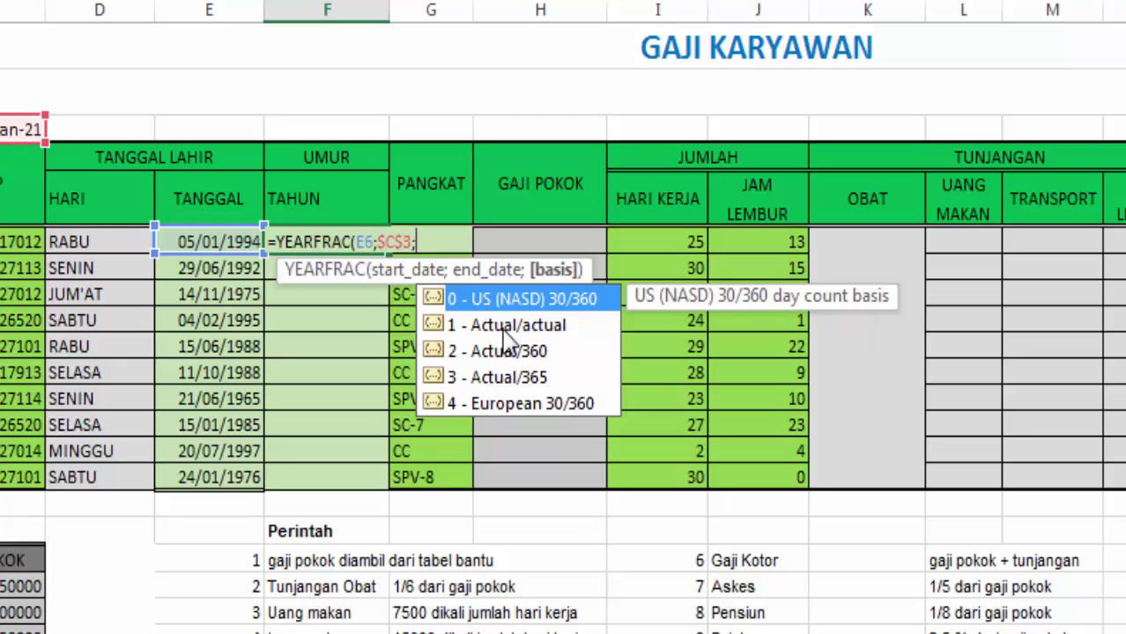
click(500, 331)
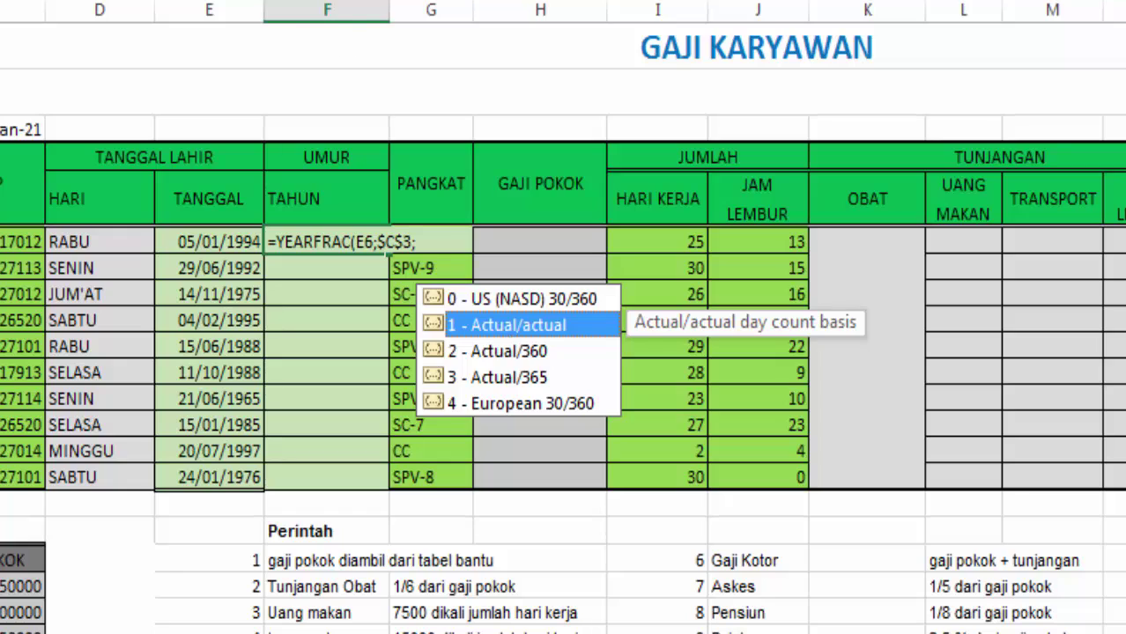
key(Escape)
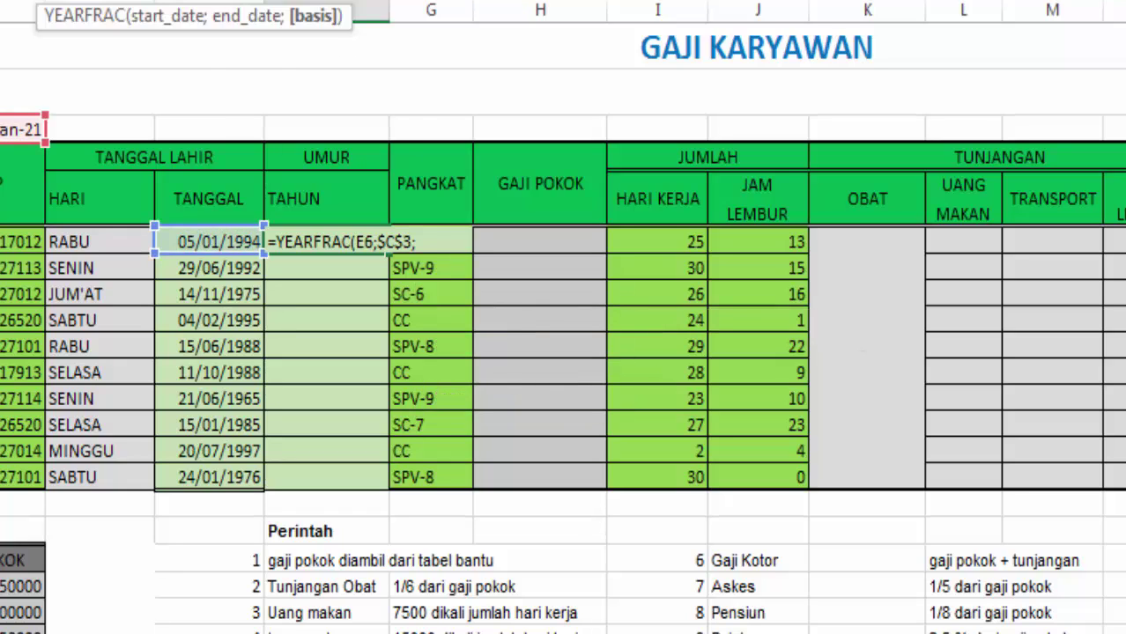
text(1)
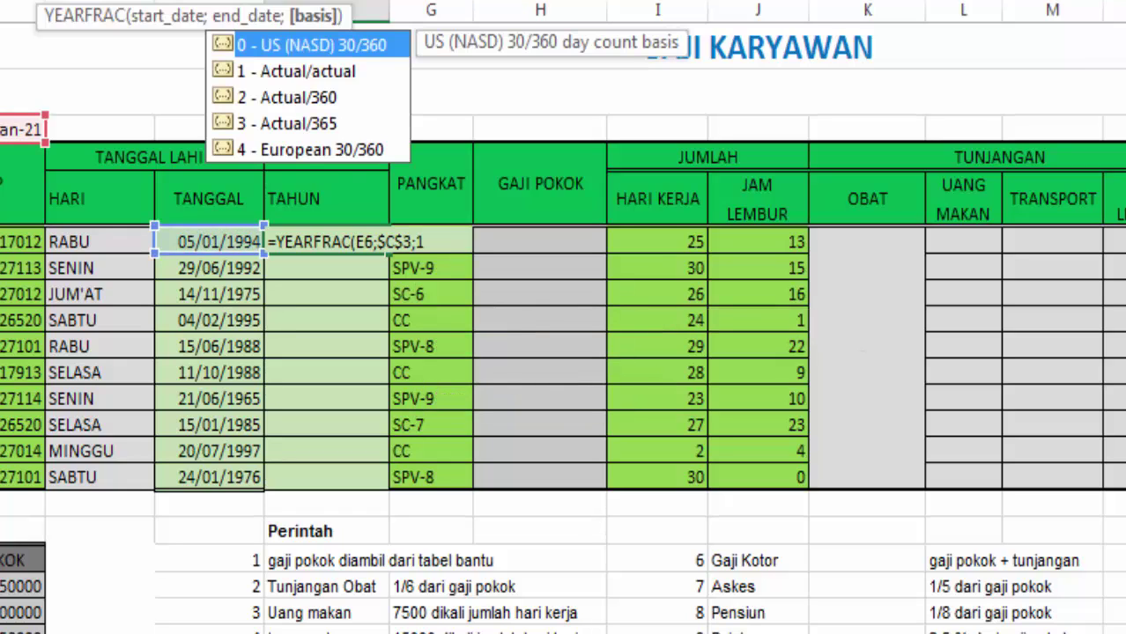
text())
- Commit the age formula (27) and fill it down F6:F14 for every employee
key(Return)
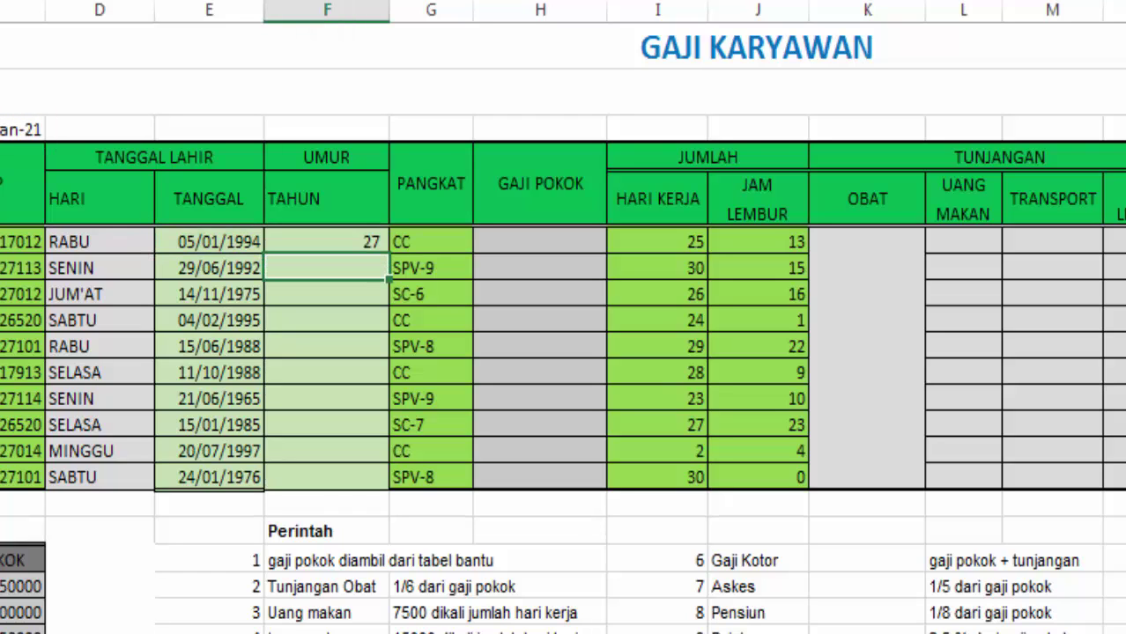
click(367, 249)
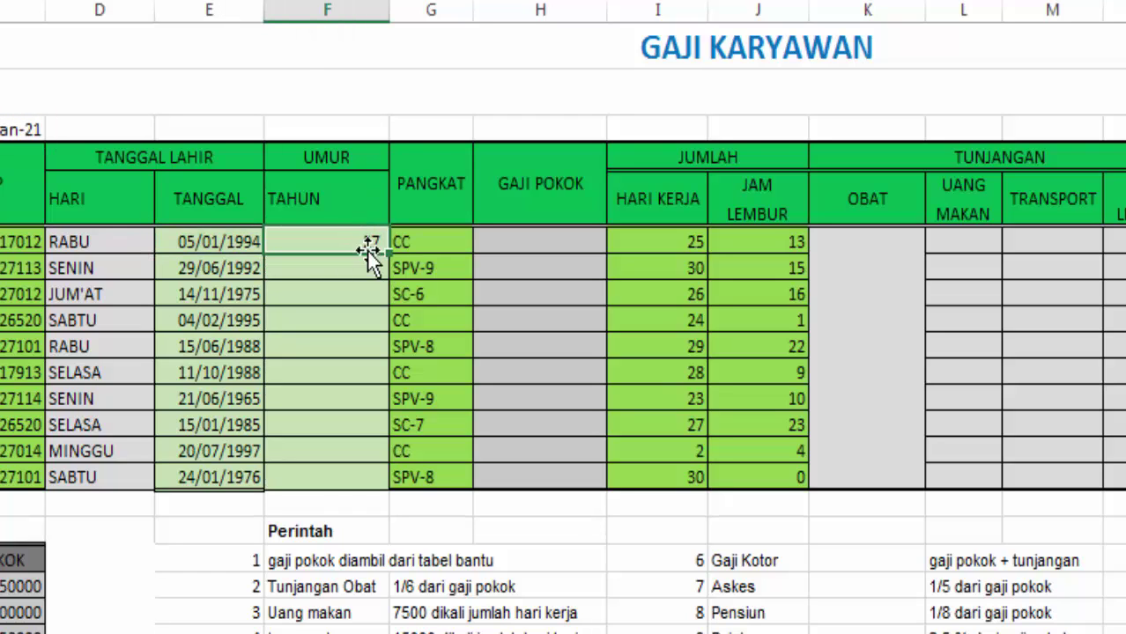
drag(392, 254, 361, 460)
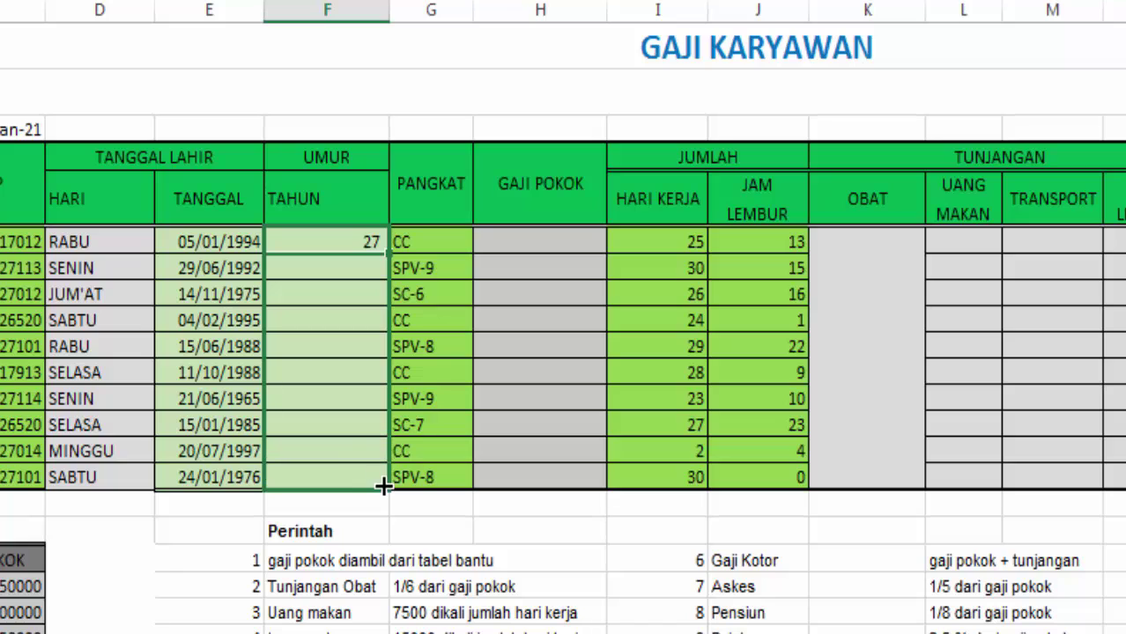
click(367, 273)
click(368, 296)
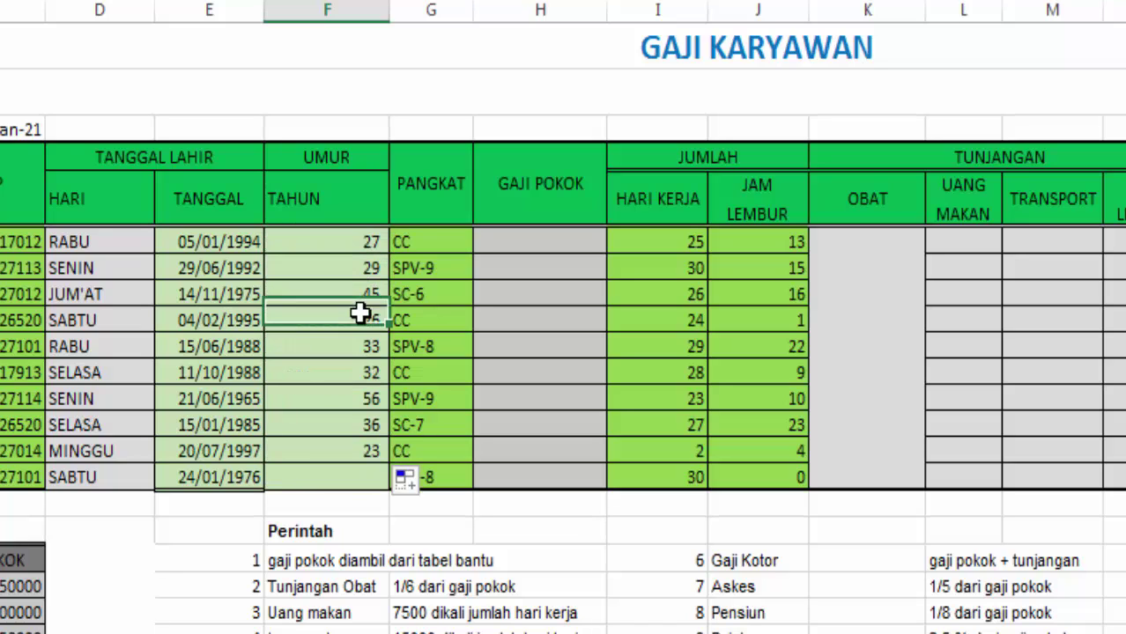
click(367, 320)
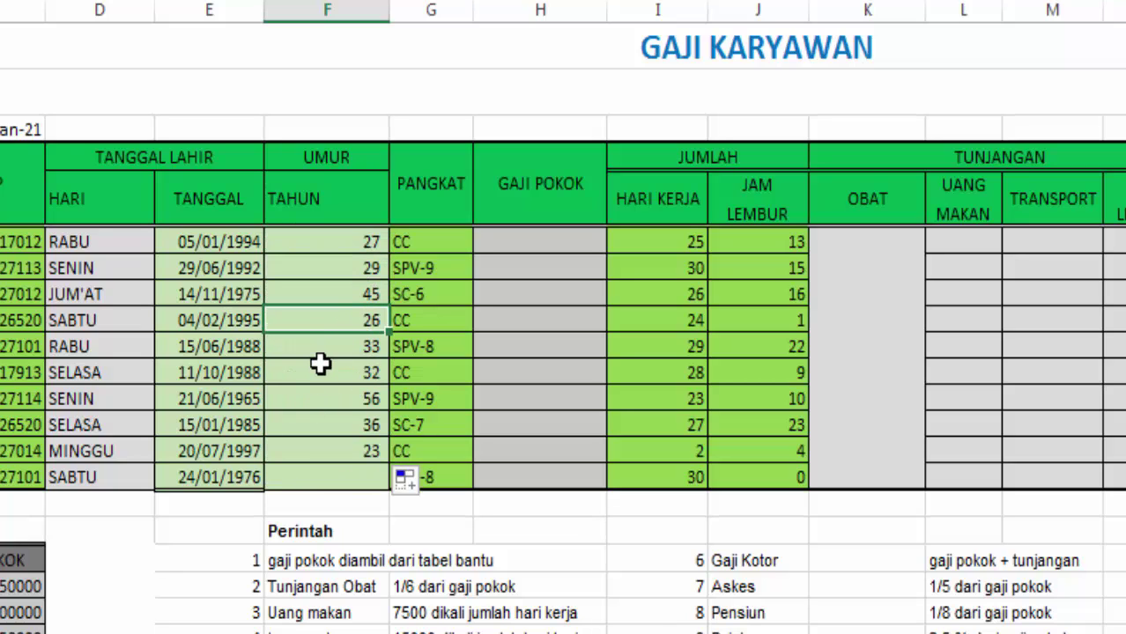
click(380, 452)
drag(388, 463, 389, 476)
click(544, 237)
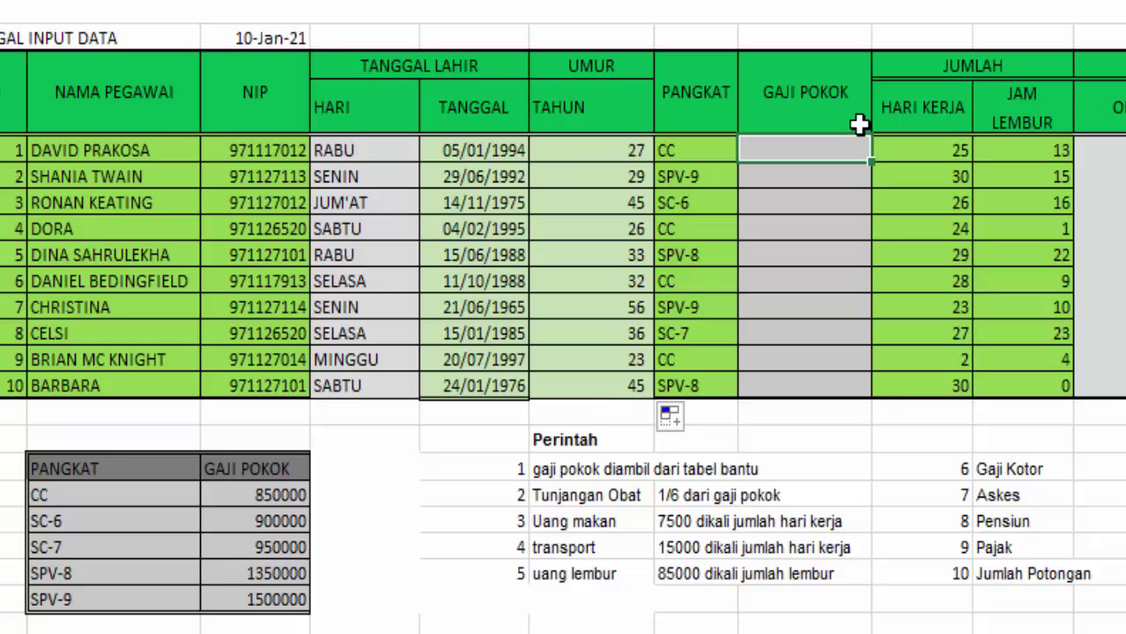
- Enter =VLOOKUP(G6;$B$18:$C$23;2;0) in H6 and fill it down to row 14
text(=)
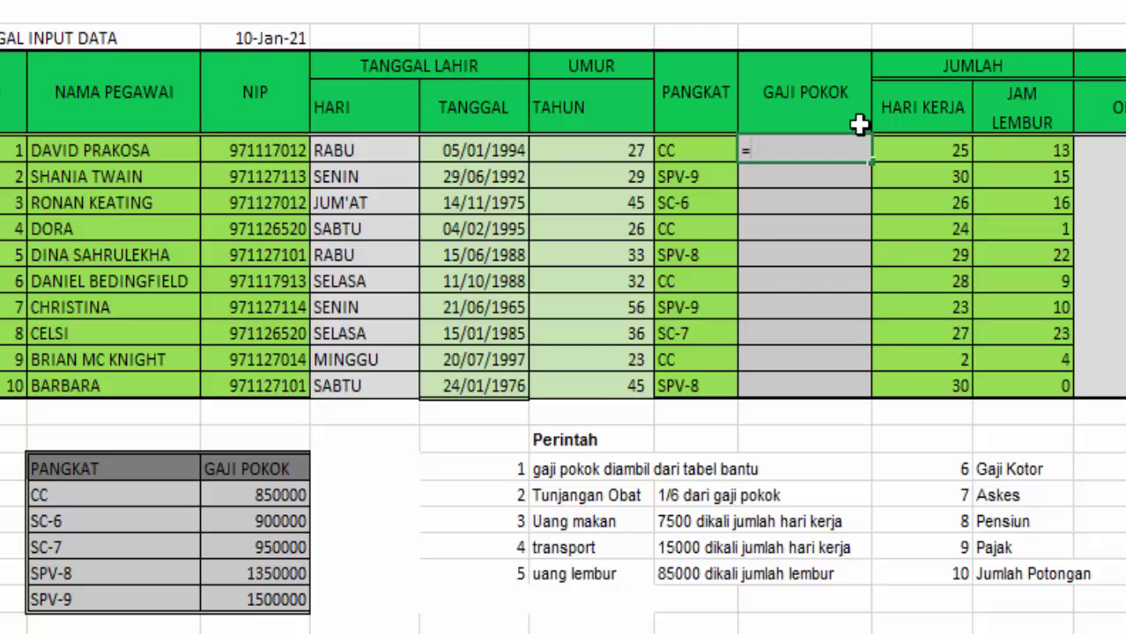
text(VLO)
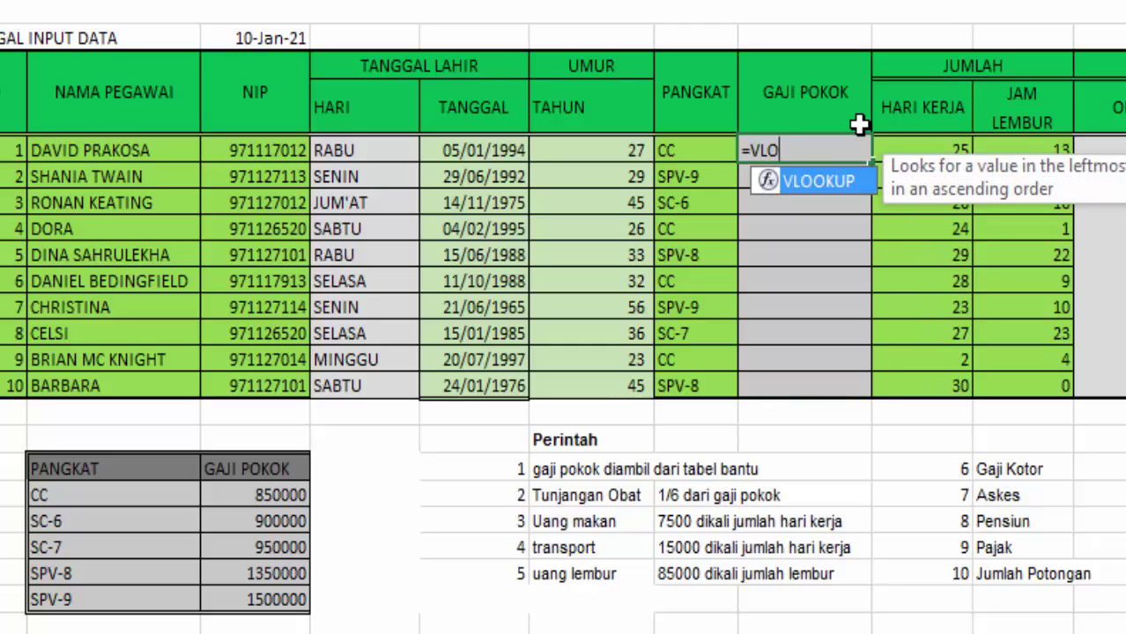
key(Tab)
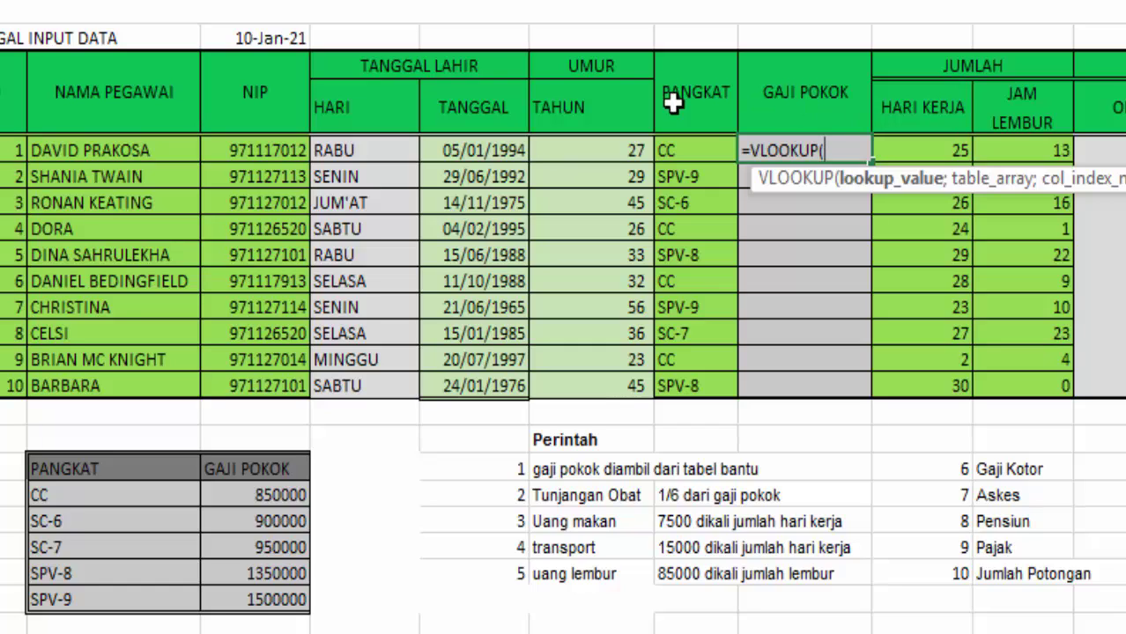
click(700, 151)
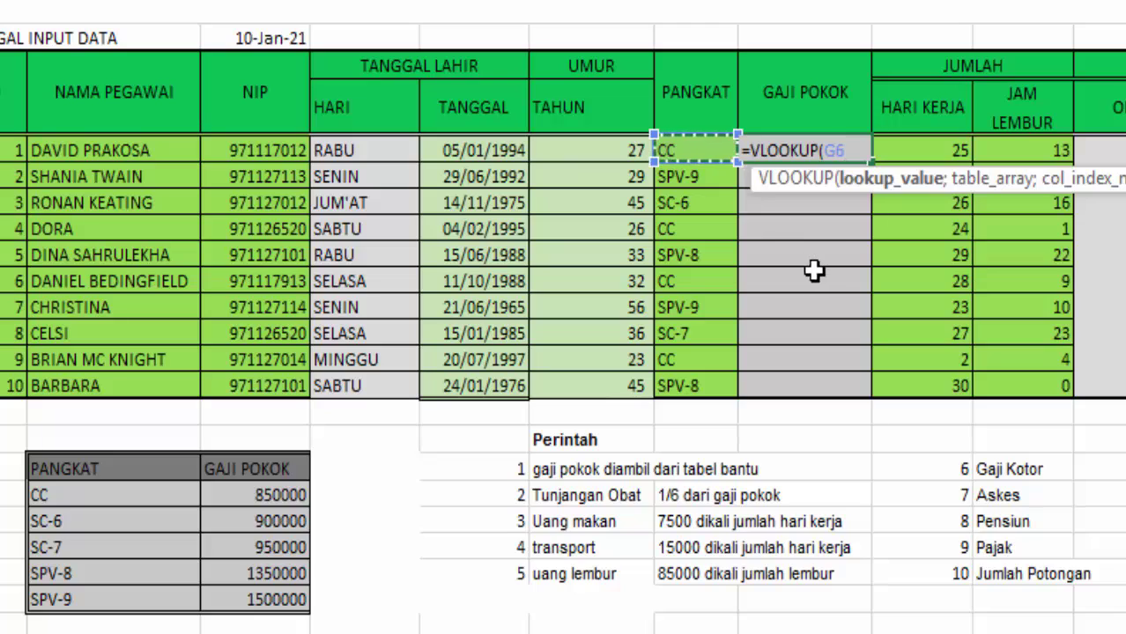
text(;)
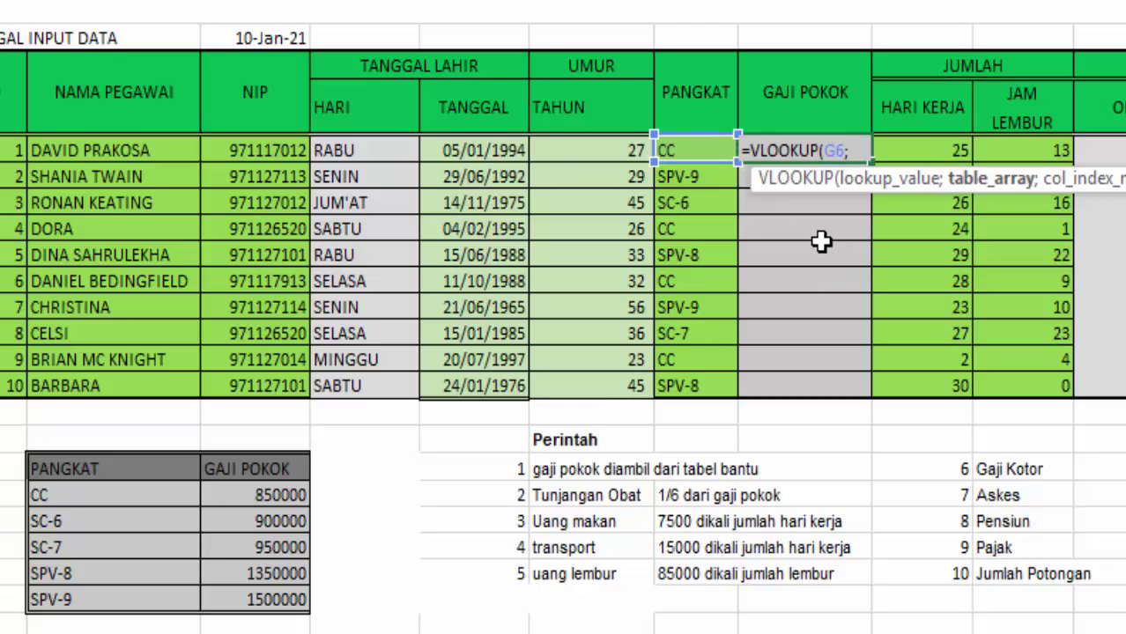
drag(88, 467, 301, 599)
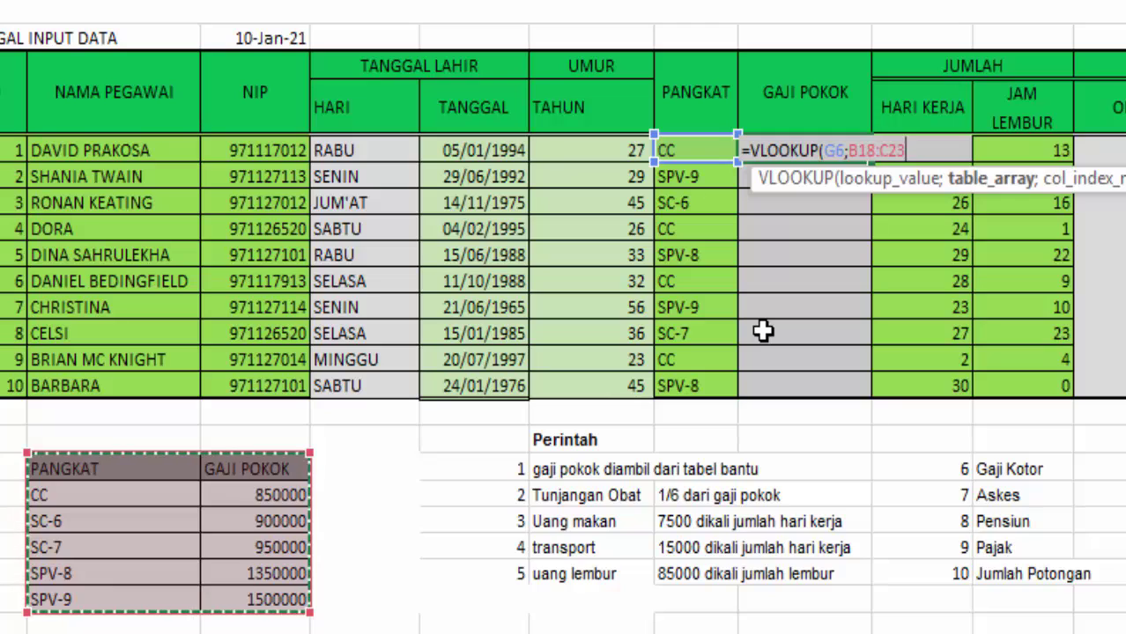
key(F4)
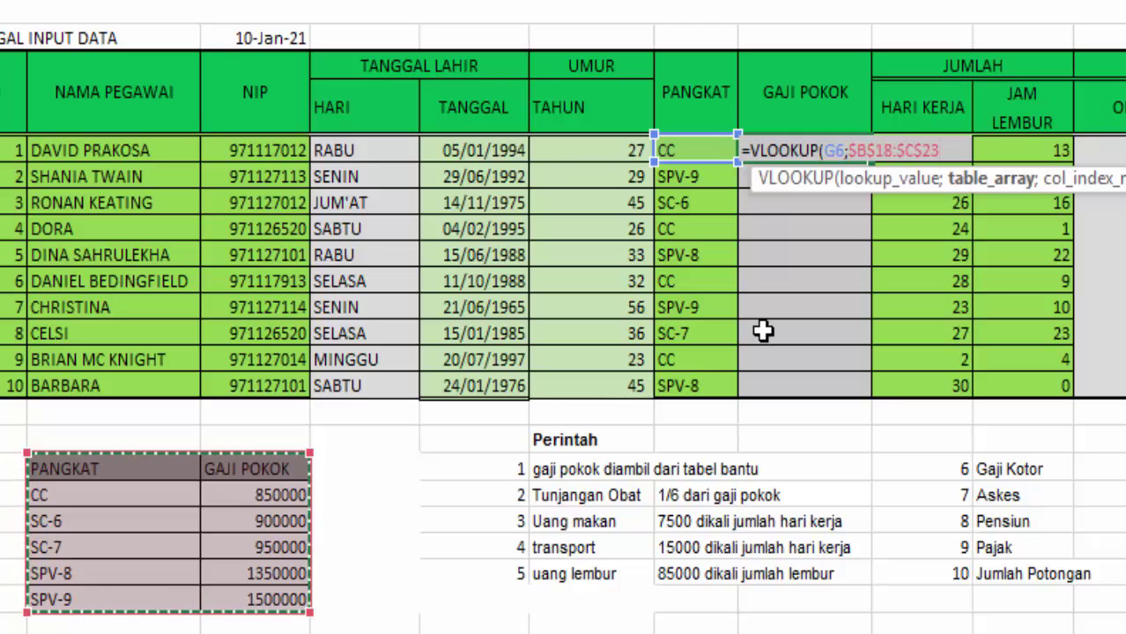
text(;)
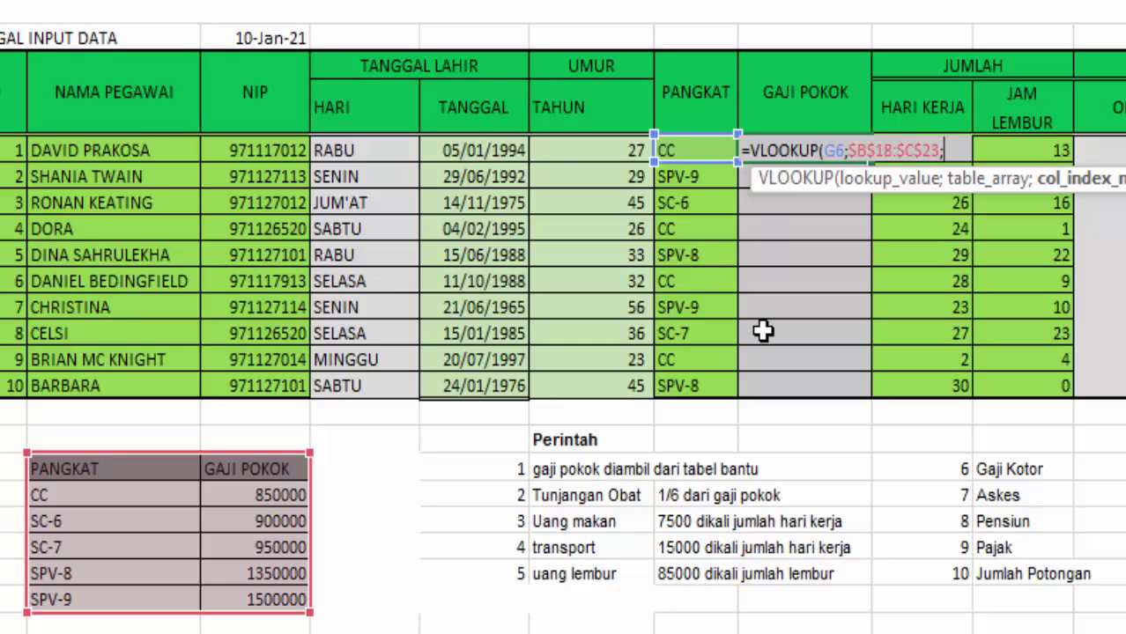
text(2)
text(;)
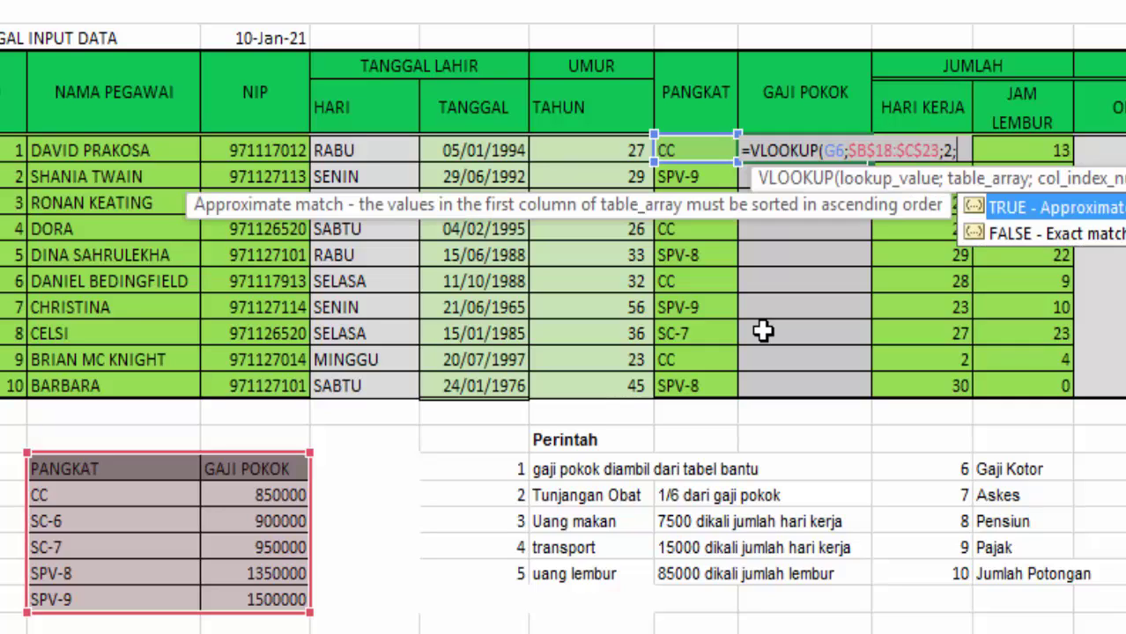
text(0)
key(ctrl+Return)
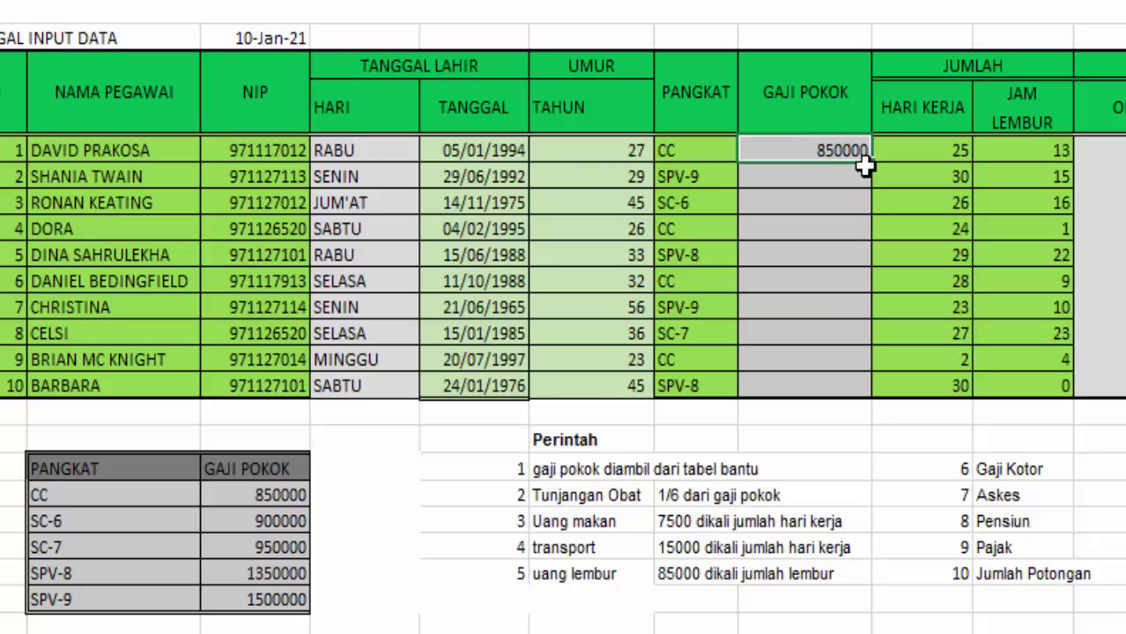
drag(855, 252, 853, 393)
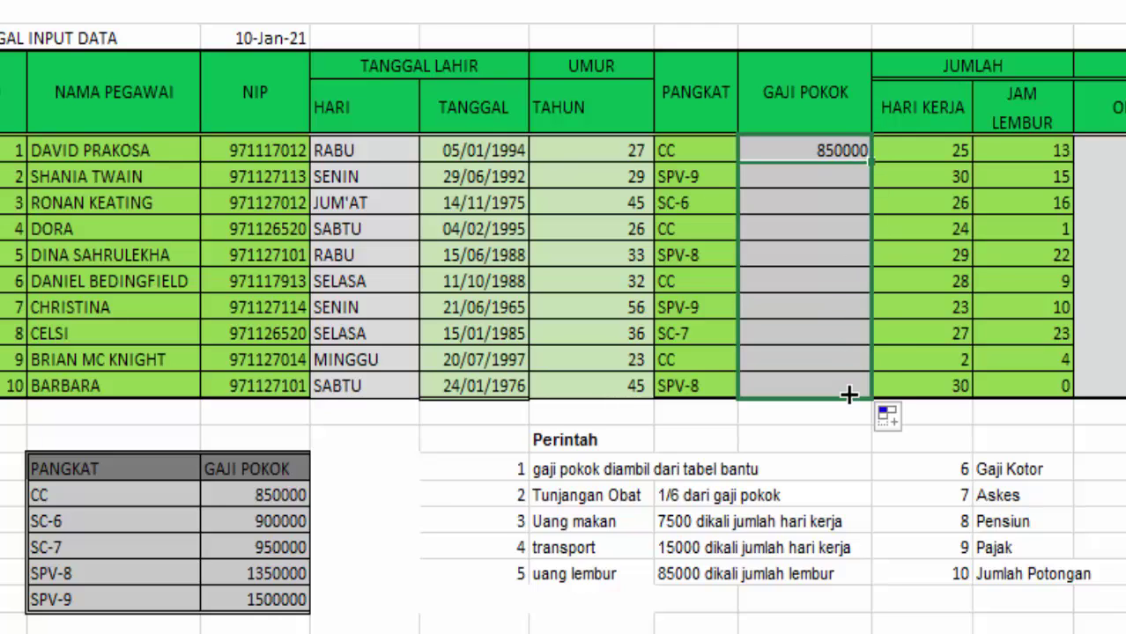
click(1109, 148)
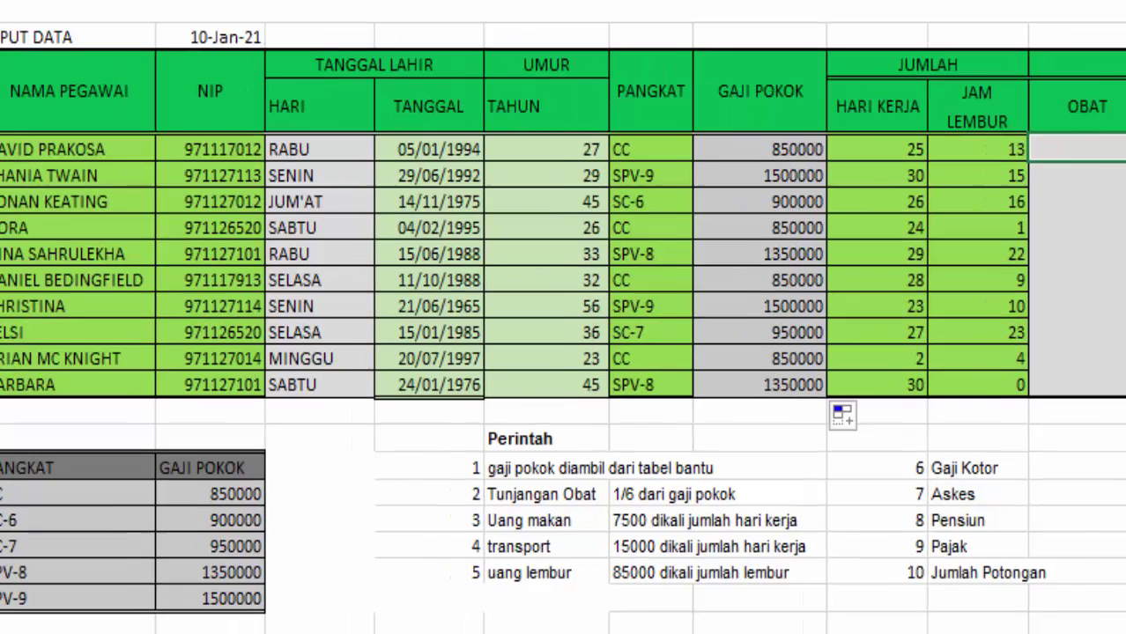
- Enter =1/6*H6 in the first OBAT cell and fill it down every employee row
text(=1/6*)
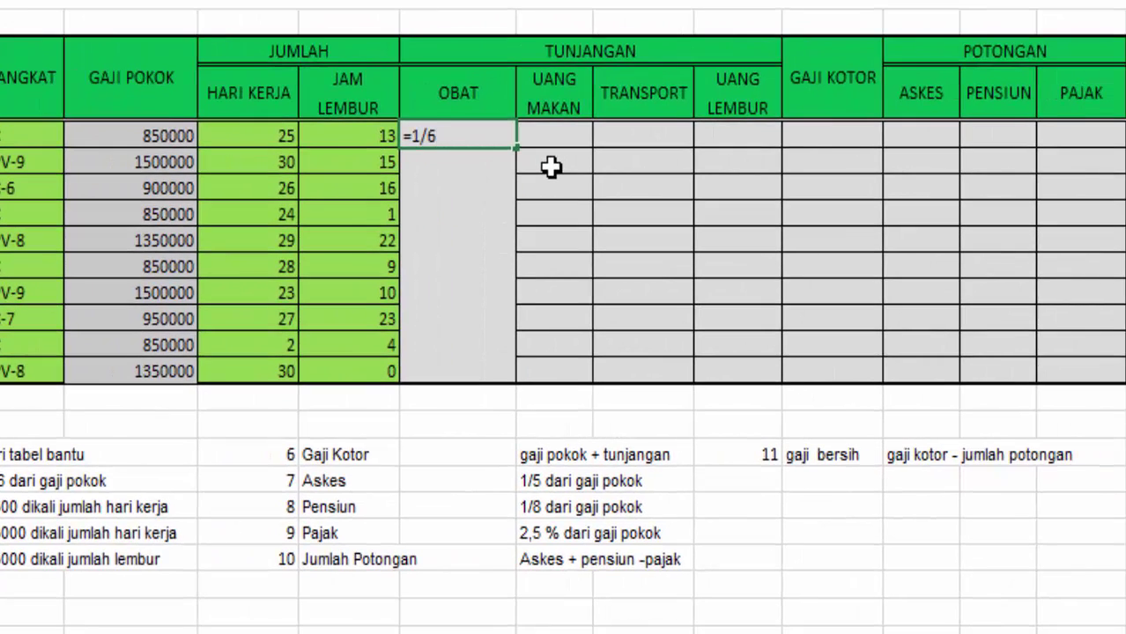
click(151, 134)
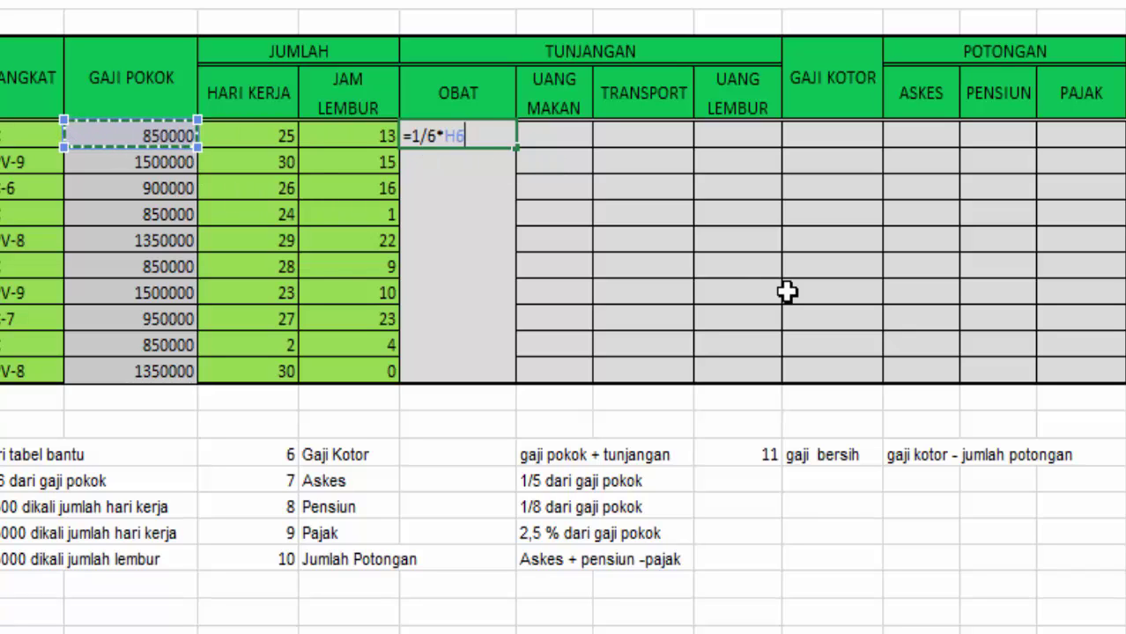
key(Return)
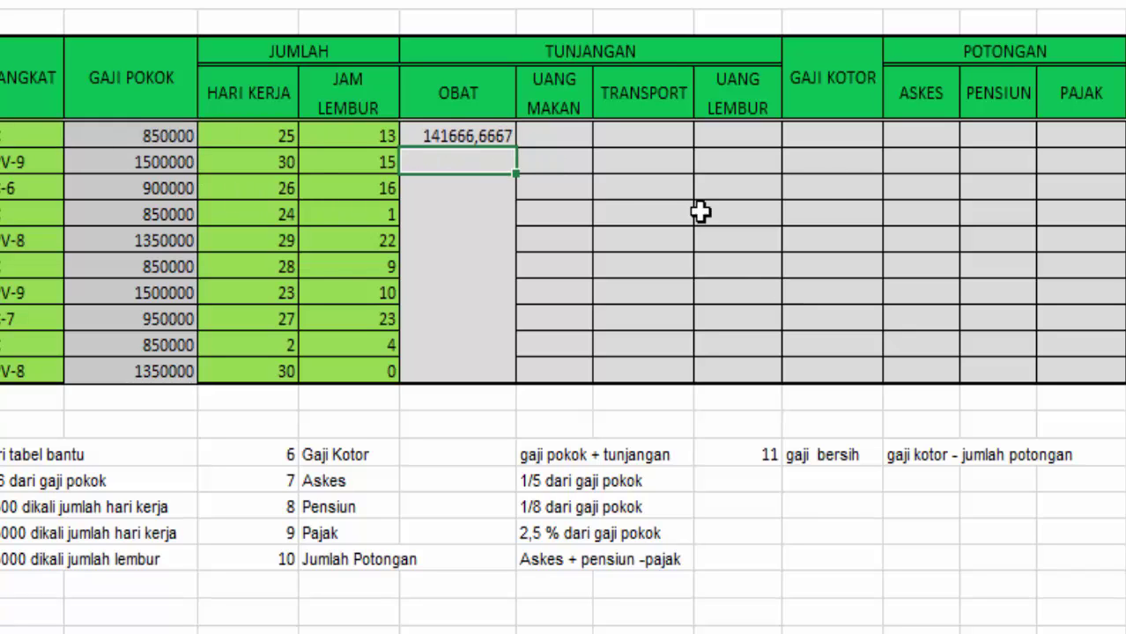
click(490, 135)
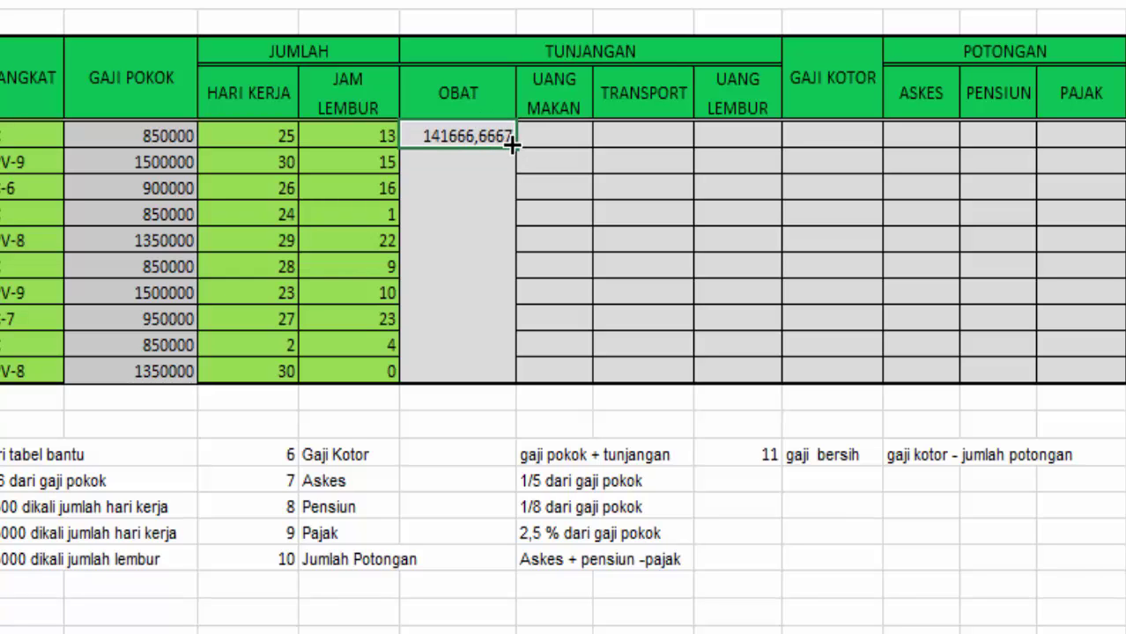
drag(518, 152, 512, 388)
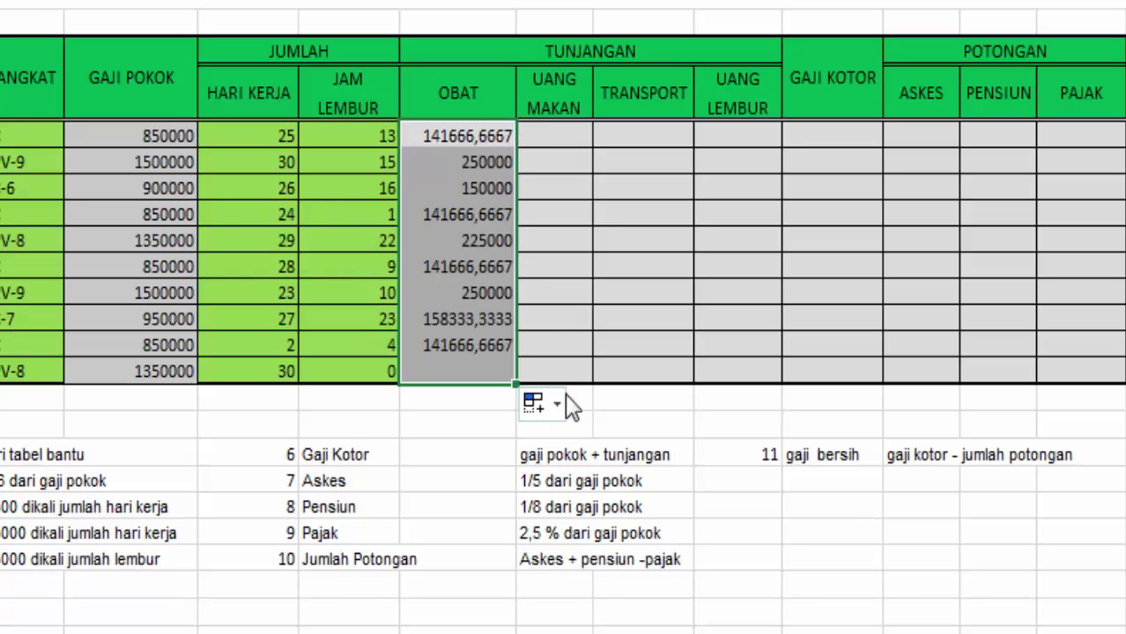
- Enter =7500*I6 in the first UANG MAKAN cell and fill it down the column
click(548, 129)
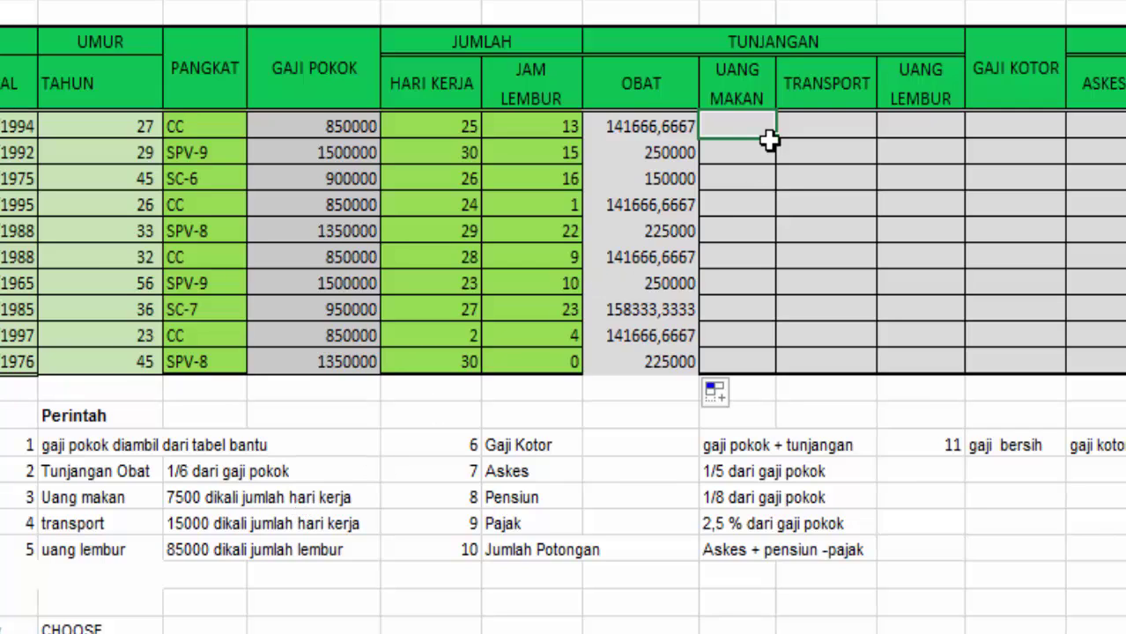
text(=)
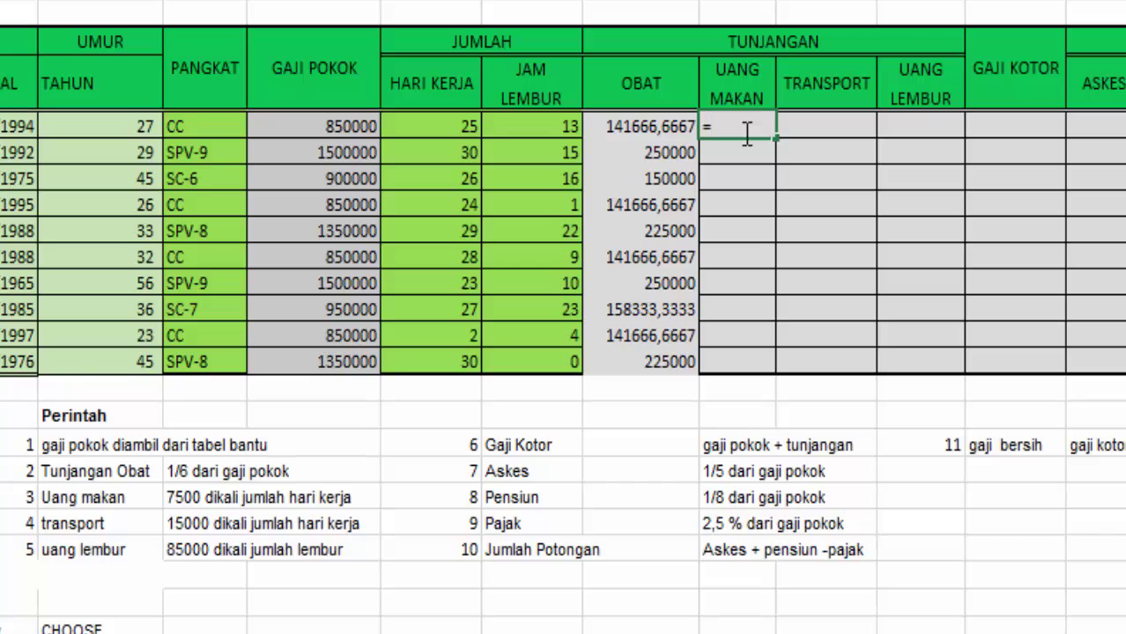
text(7500)
text(*)
click(450, 125)
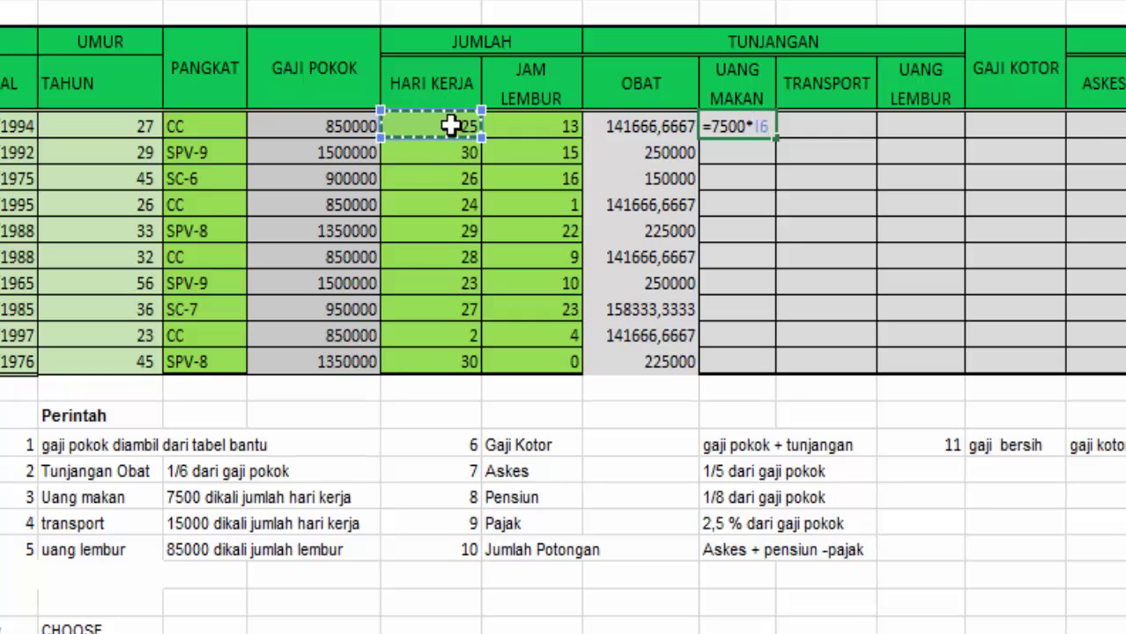
key(Return)
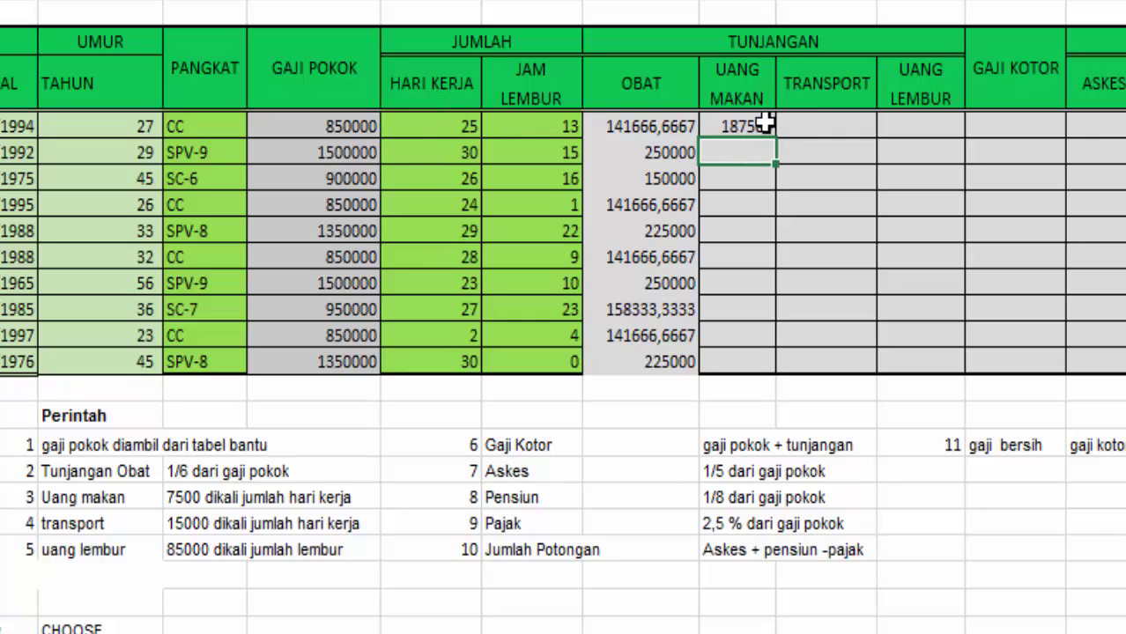
click(764, 125)
drag(775, 139, 783, 372)
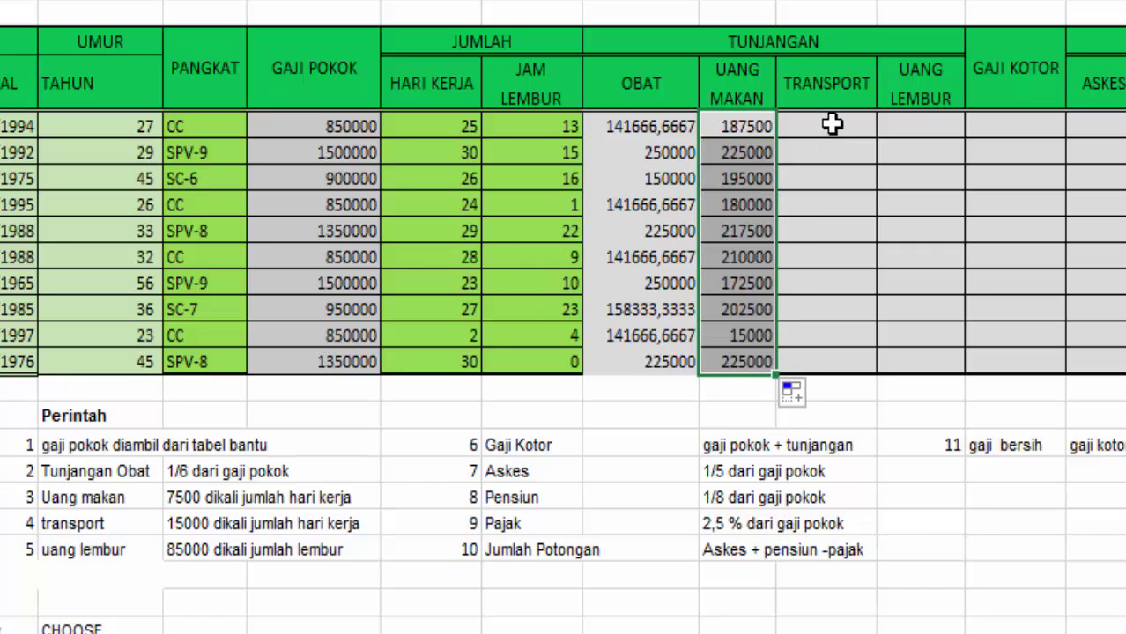
- Enter =15000*I6 in the first TRANSPORT cell (375000) and fill it to every employee
click(833, 125)
text(=15000*)
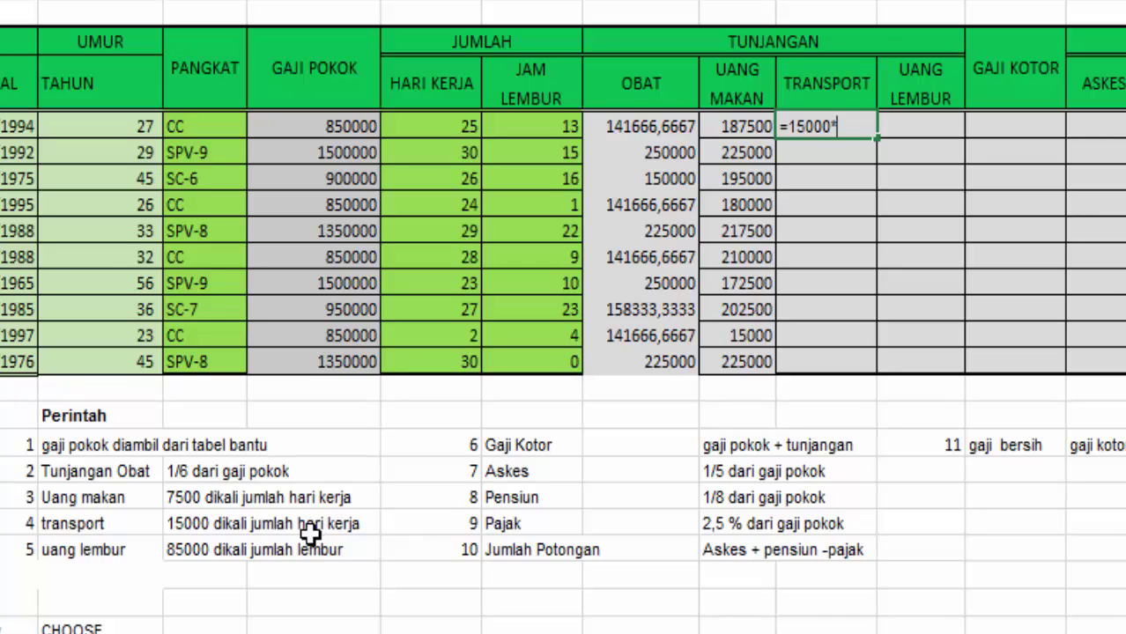
click(459, 126)
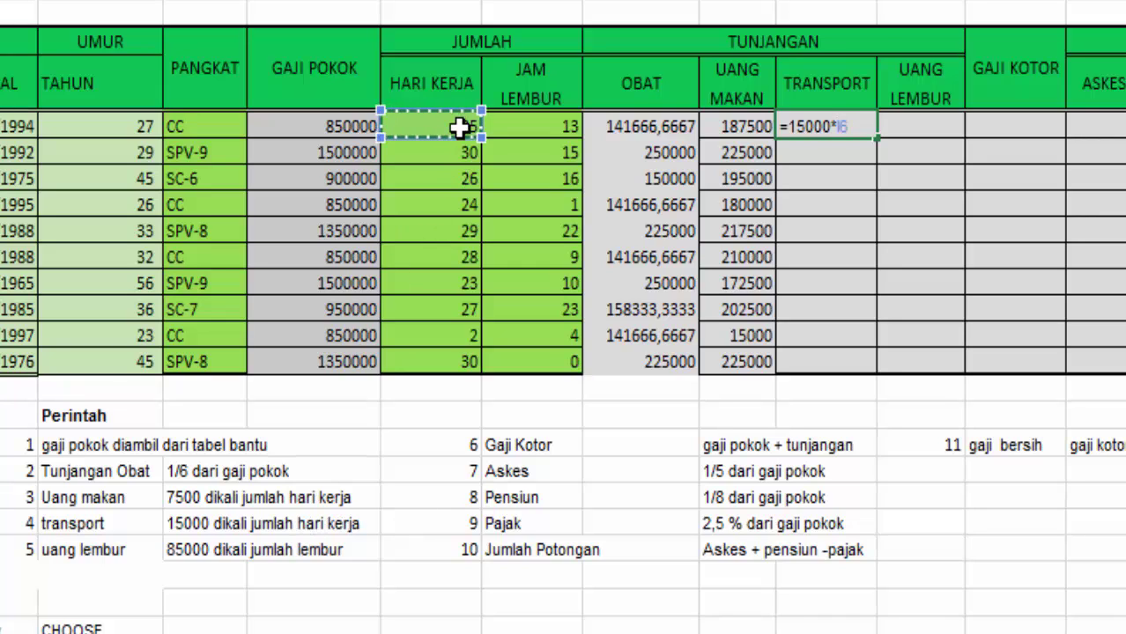
key(Return)
click(853, 127)
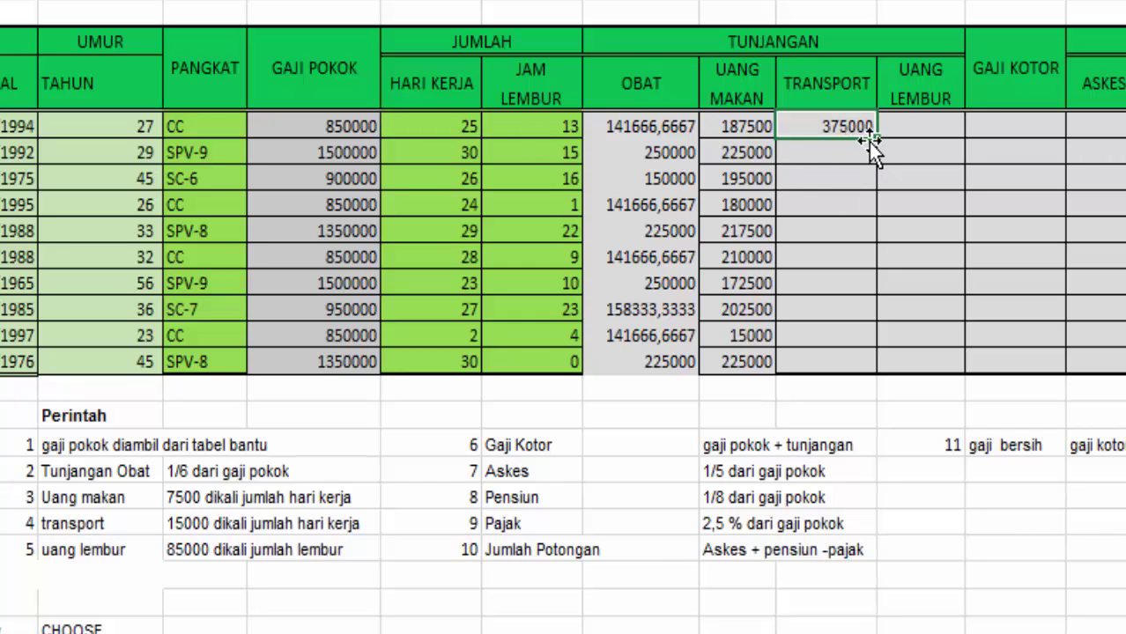
drag(878, 139, 875, 377)
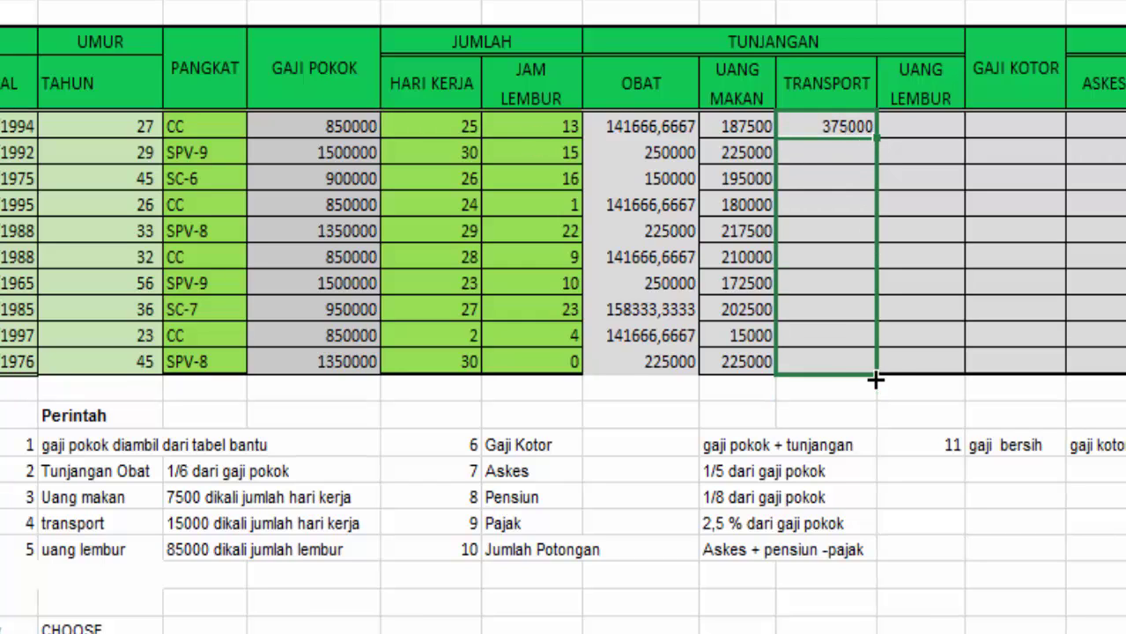
- Enter =85000*J6 in the first UANG LEMBUR cell and fill it down, 1105000 to 0
click(895, 128)
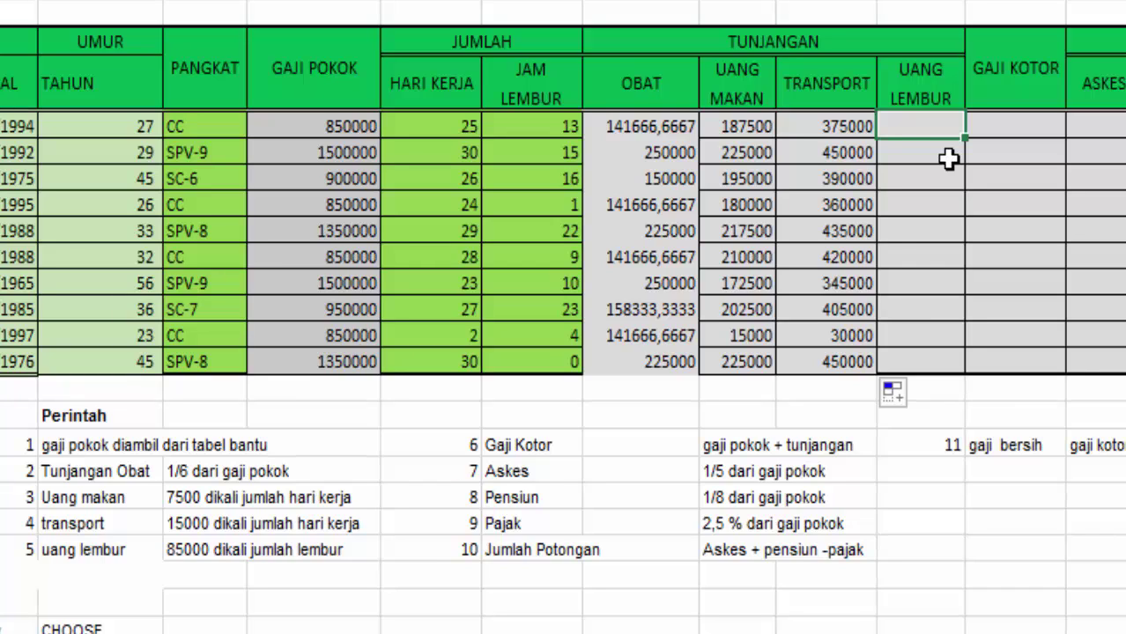
text(=)
key(Escape)
text(=8)
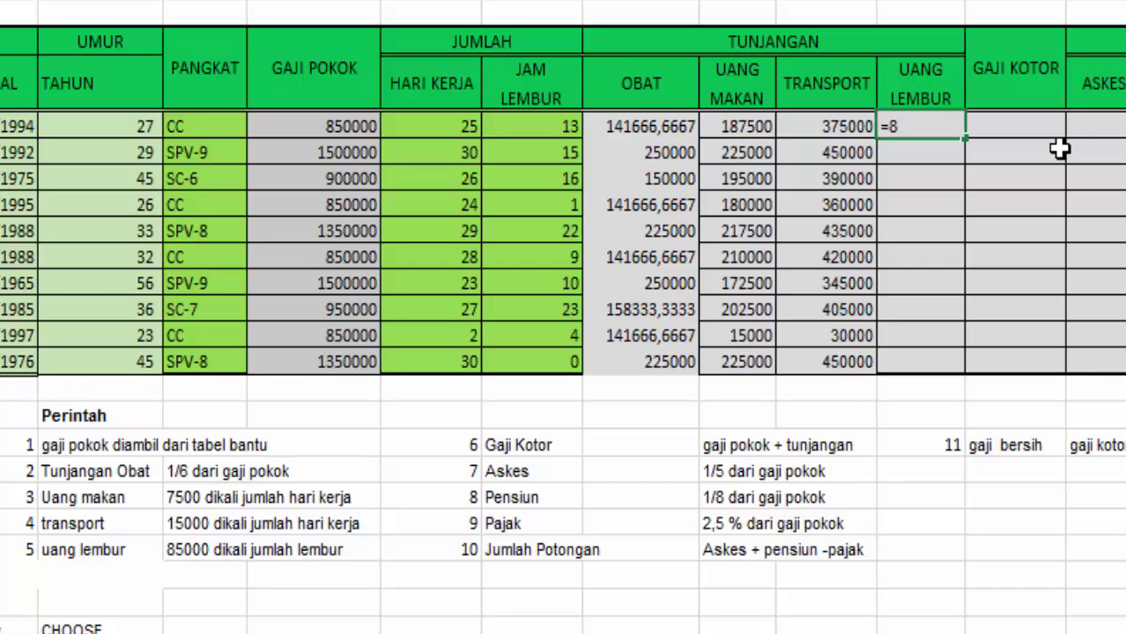
text(5000*)
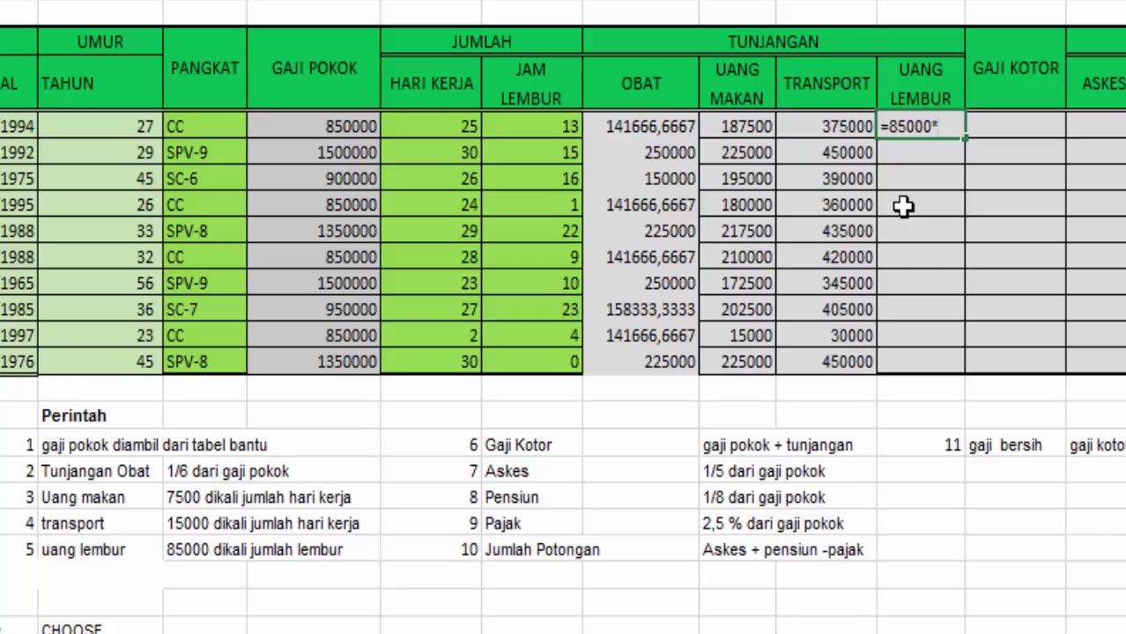
click(578, 126)
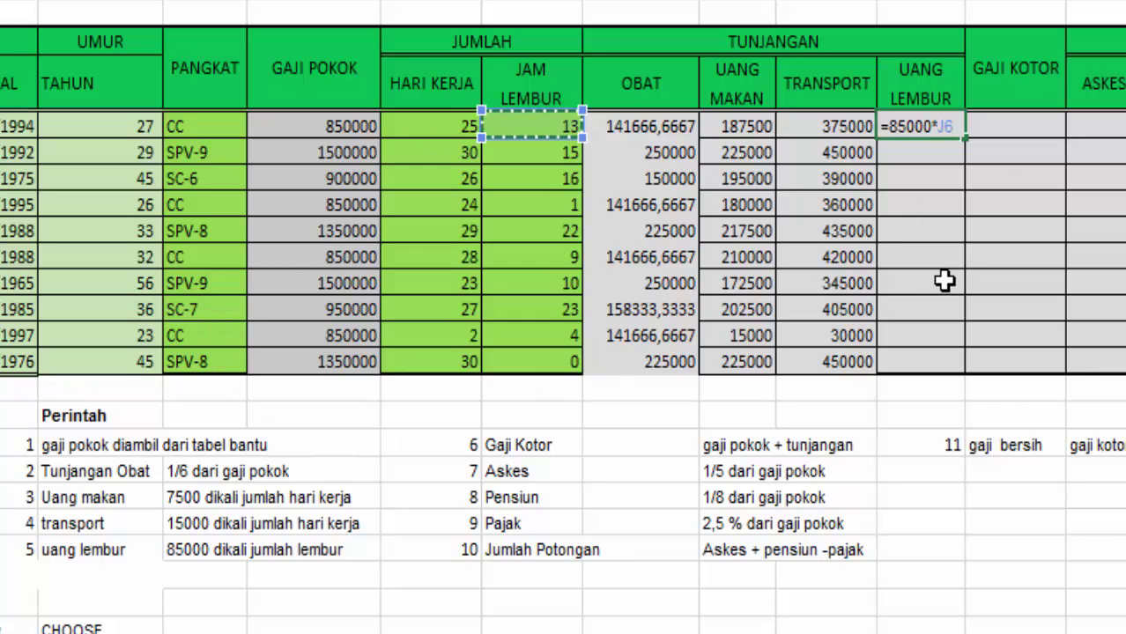
key(Return)
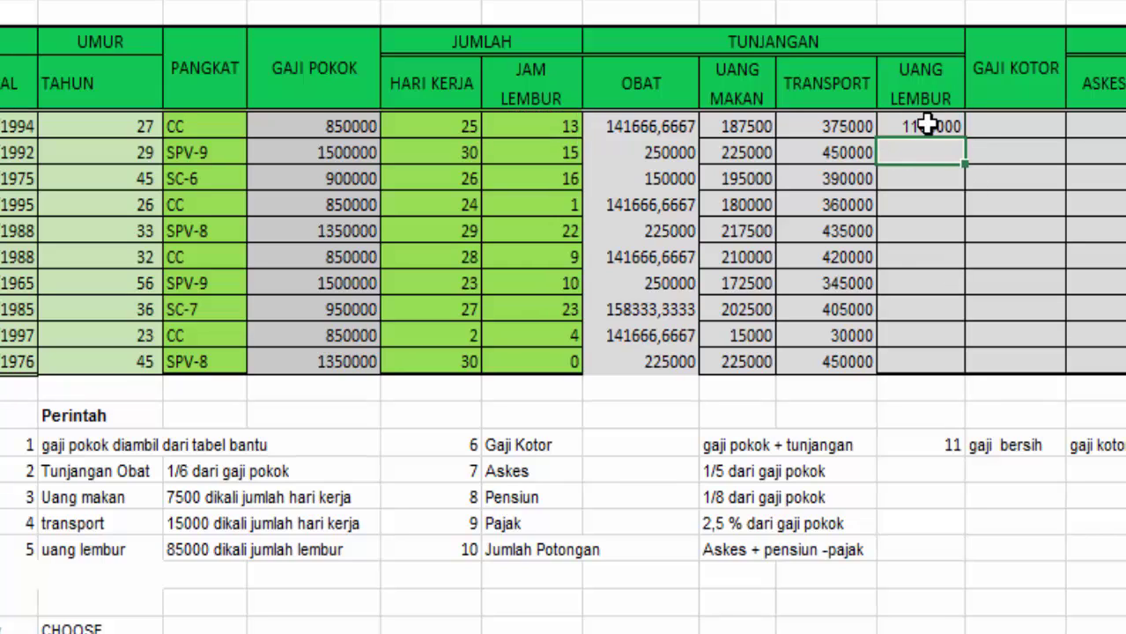
click(928, 126)
mouse_move(965, 138)
mouse_down()
mouse_move(992, 305)
mouse_move(970, 370)
mouse_up()
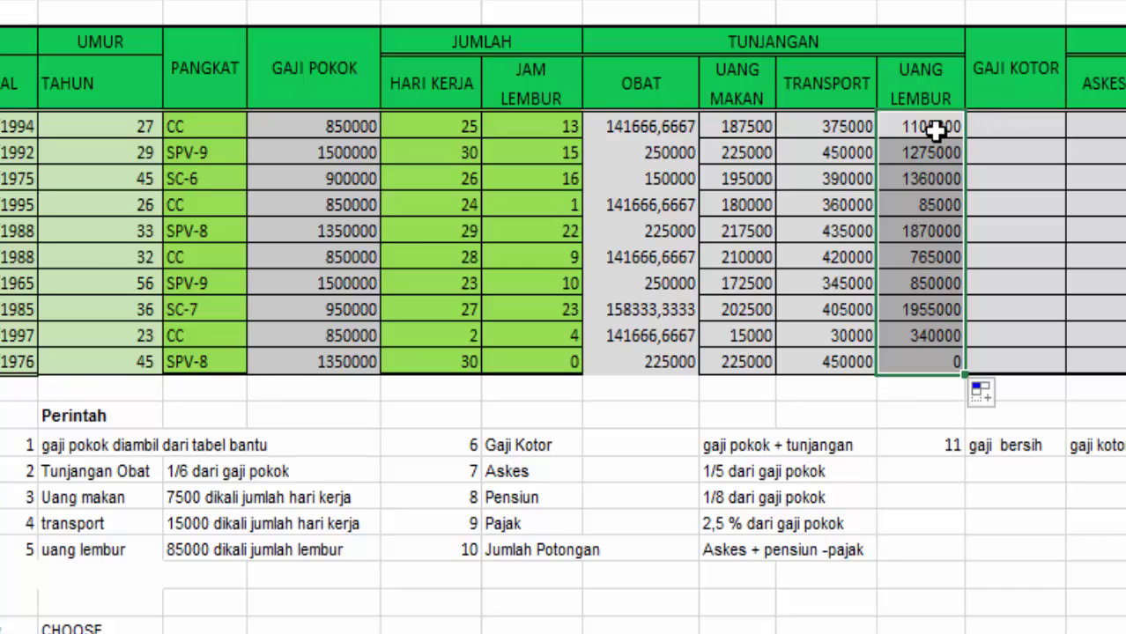
click(1005, 122)
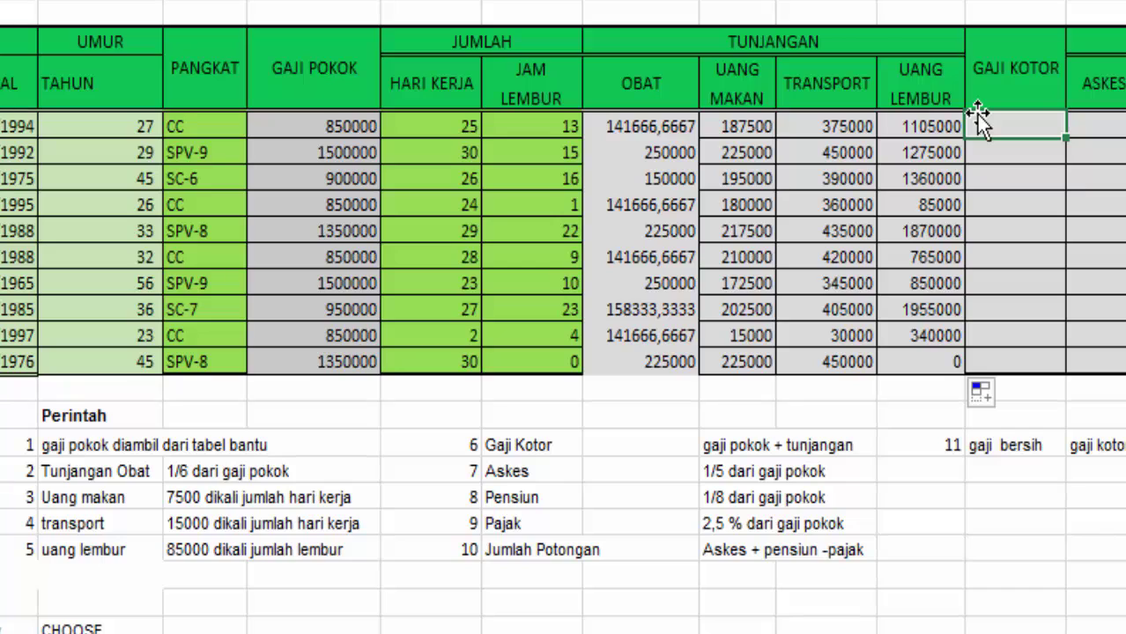
- Enter the first gross salary as base salary plus medicine, meal, transport and overtime pay
text(=)
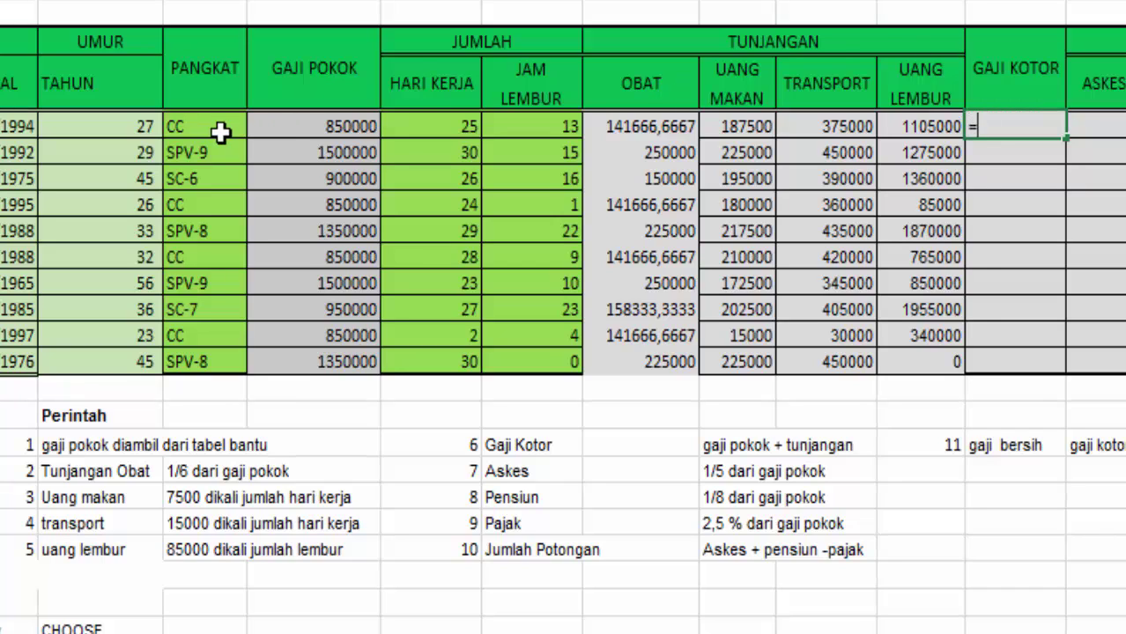
click(286, 126)
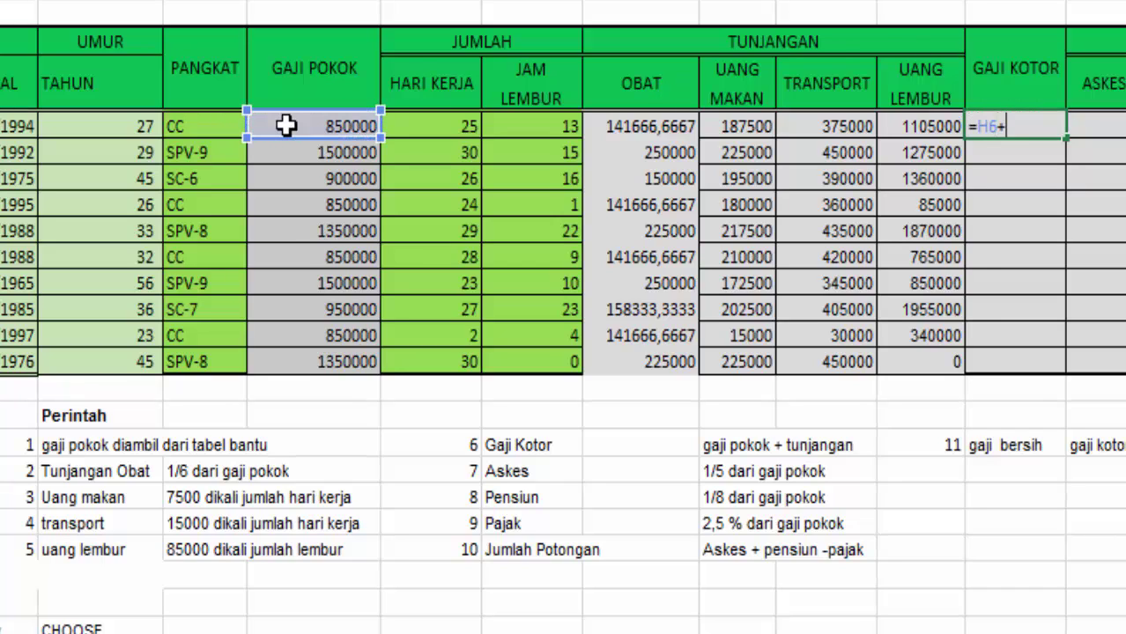
text(+)
click(646, 131)
text(+)
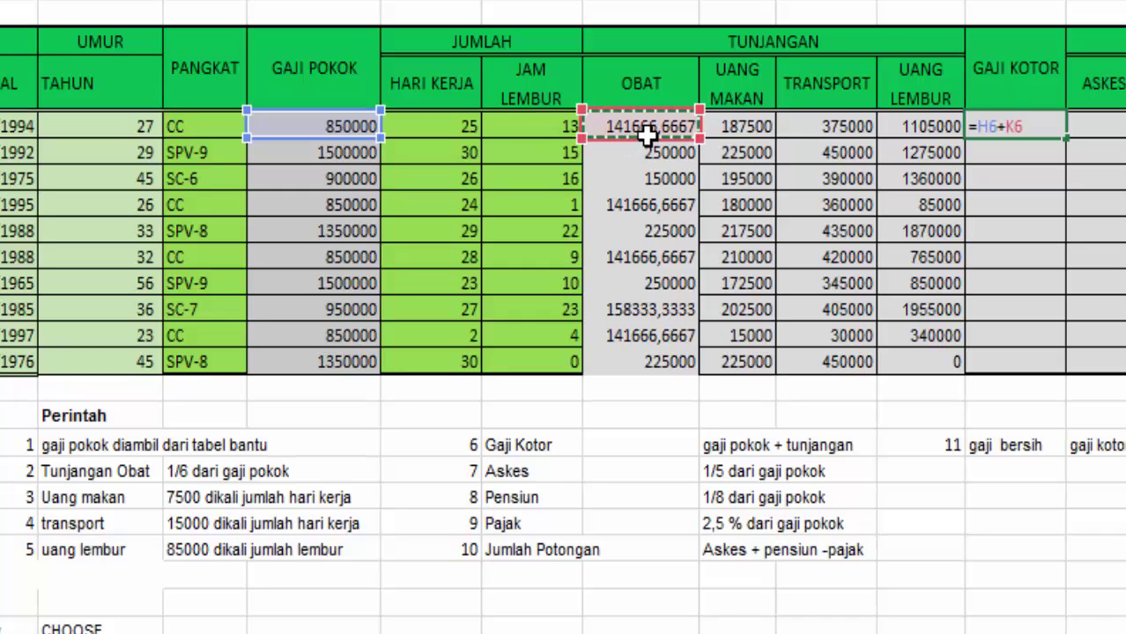
click(744, 124)
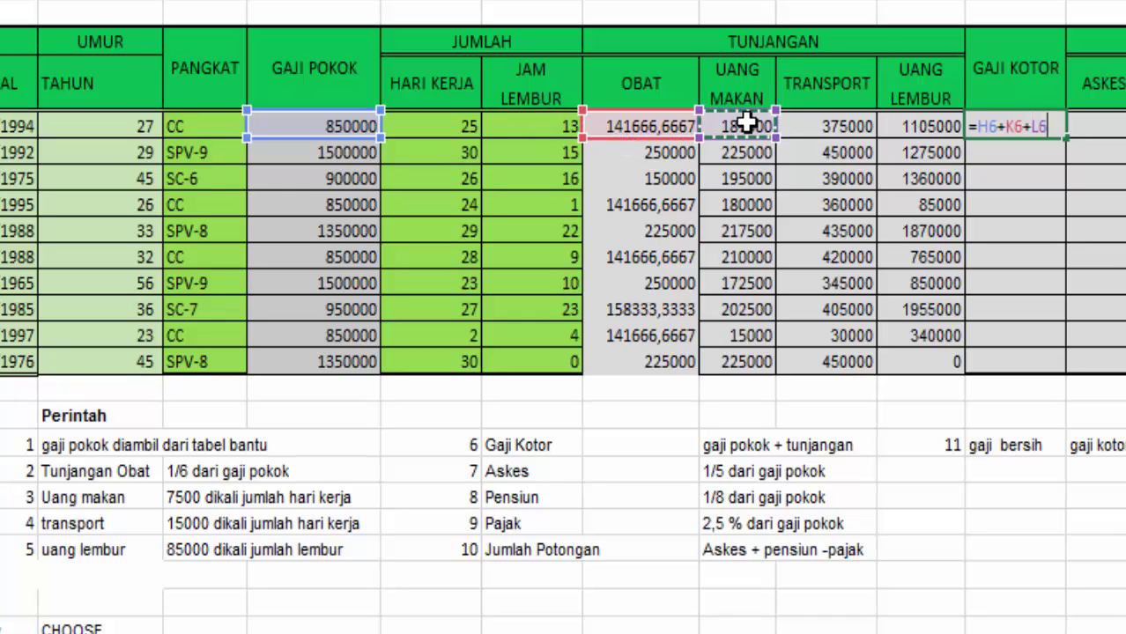
text(+)
click(851, 128)
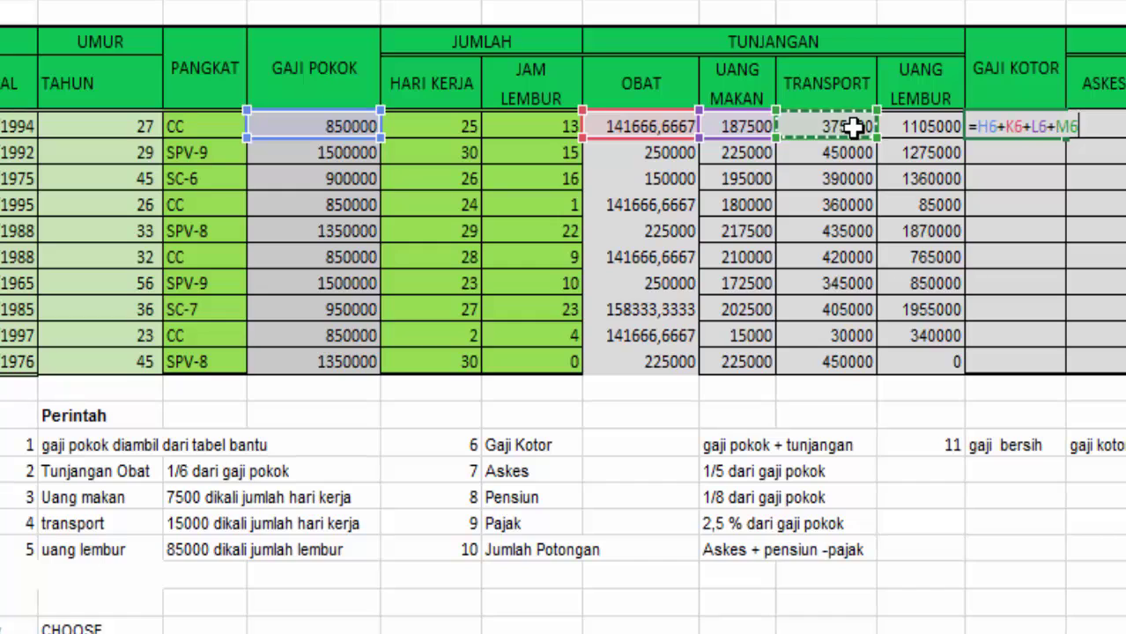
text(+)
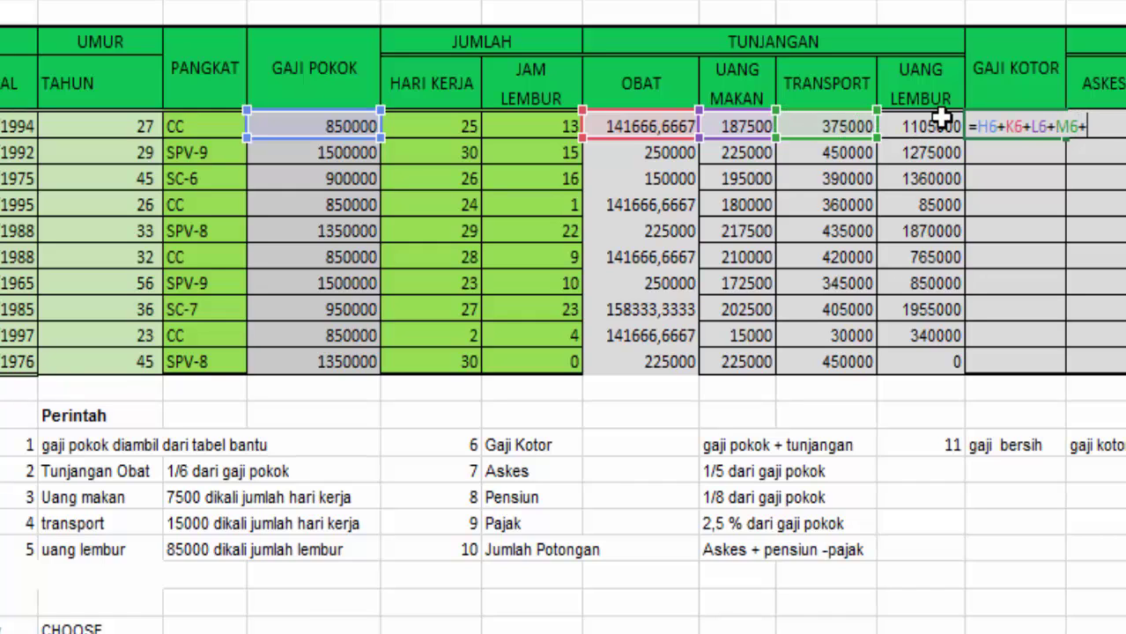
click(941, 121)
text(+)
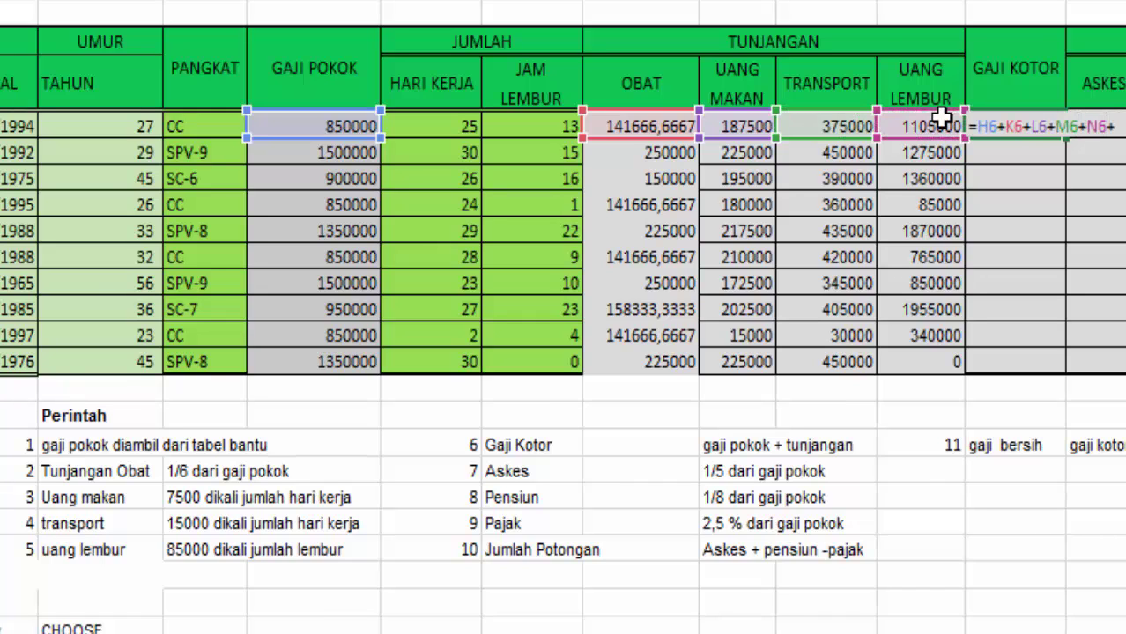
key(Return)
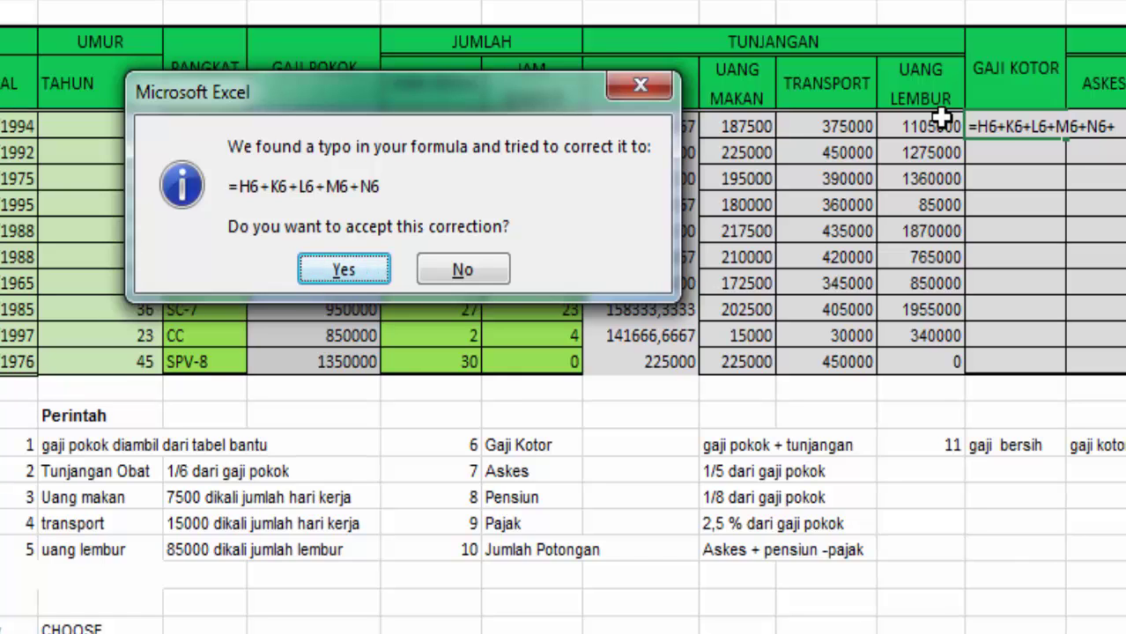
key(Return)
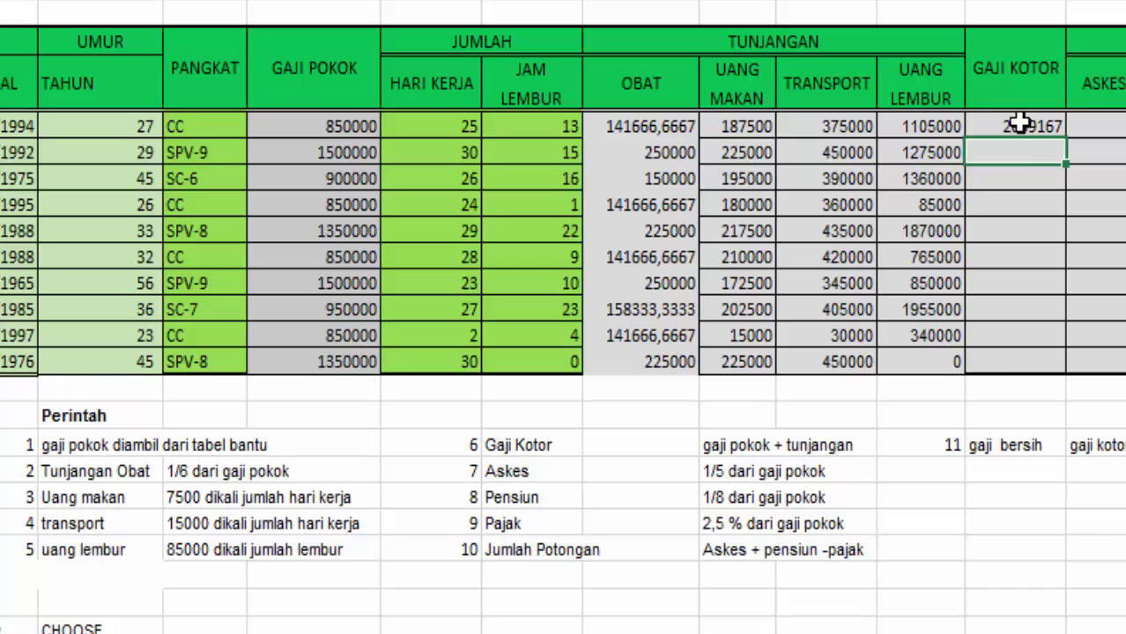
- Fill the gross salary formula down for all ten employees, 2659167 to 2250000
click(1013, 128)
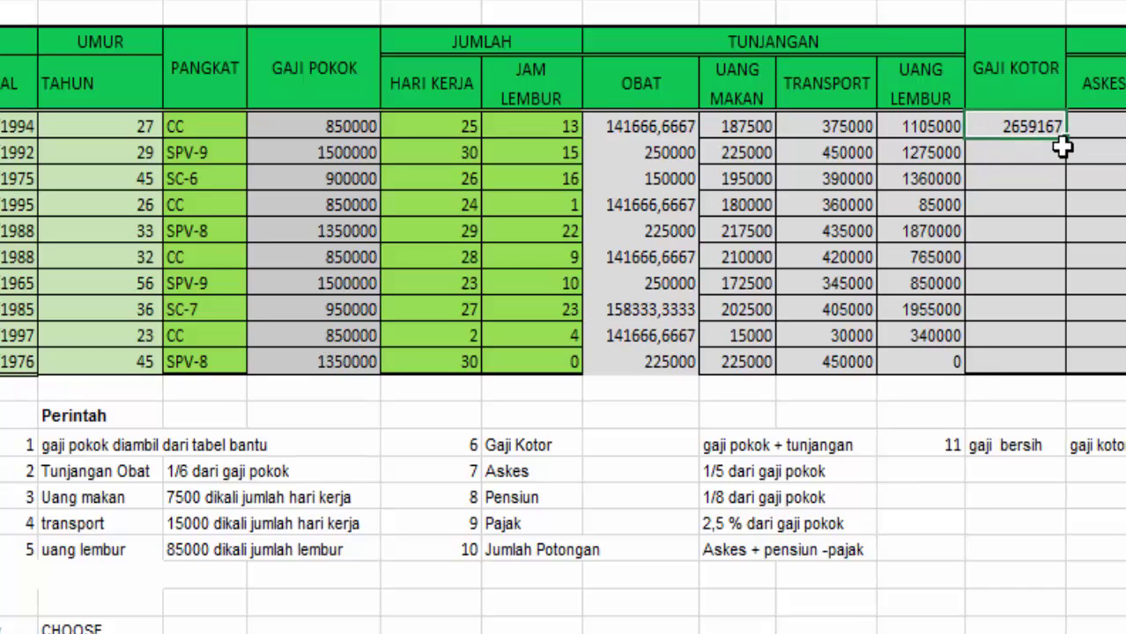
drag(1063, 139, 1039, 374)
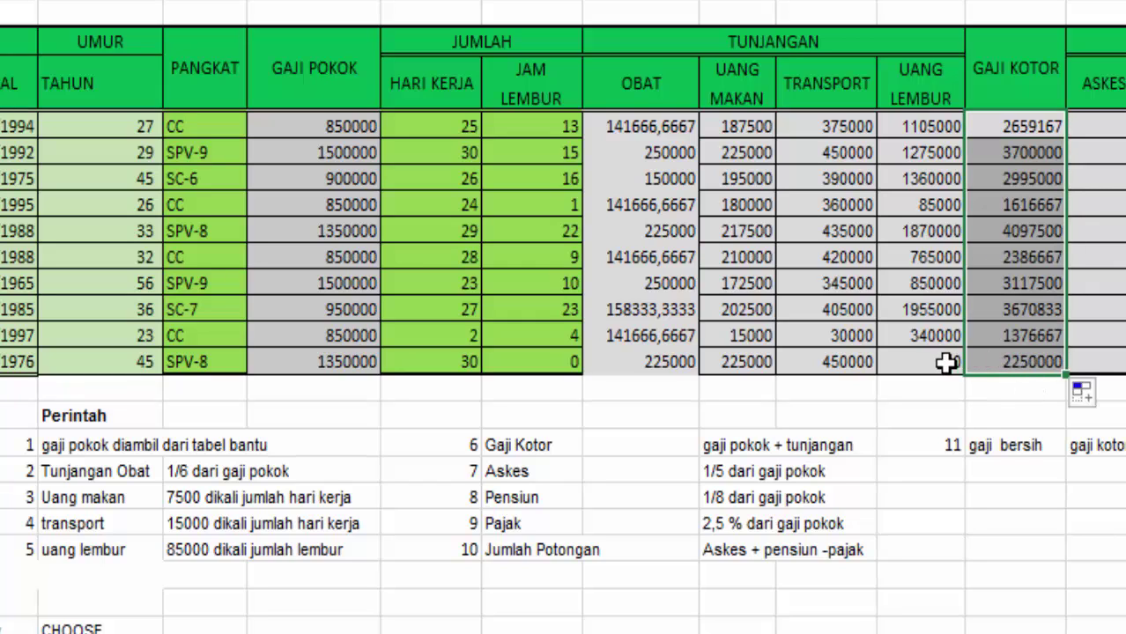
click(1020, 128)
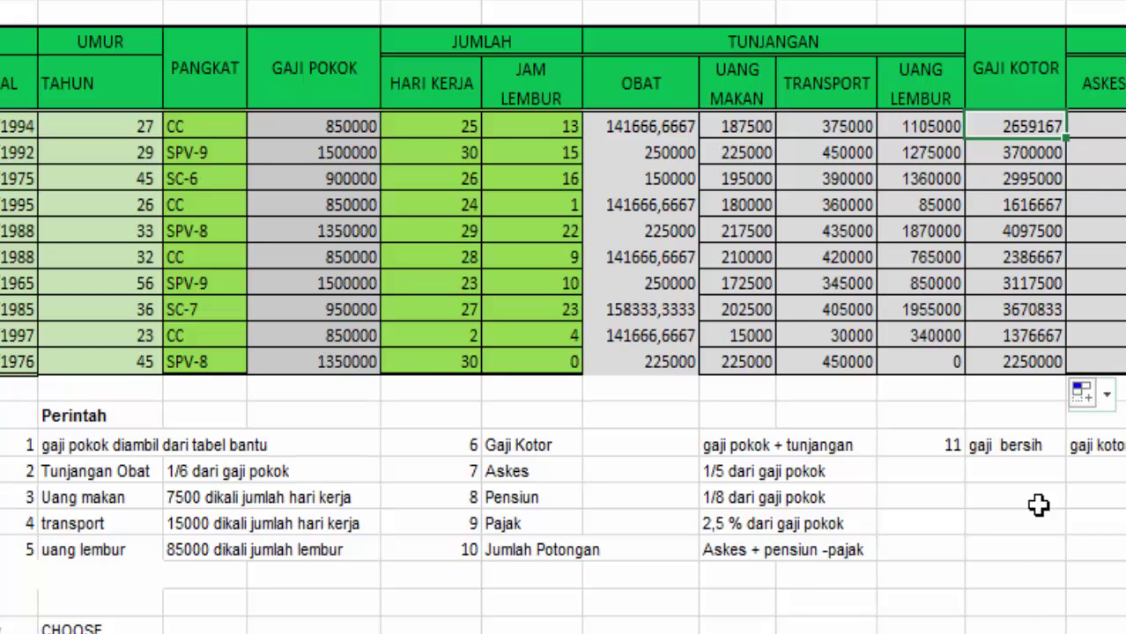
mouse_move(1037, 625)
mouse_down()
mouse_move(1048, 627)
mouse_move(767, 132)
mouse_up()
- Enter =1/5*H6 as the first Askes and fill it down all ten rows
click(766, 132)
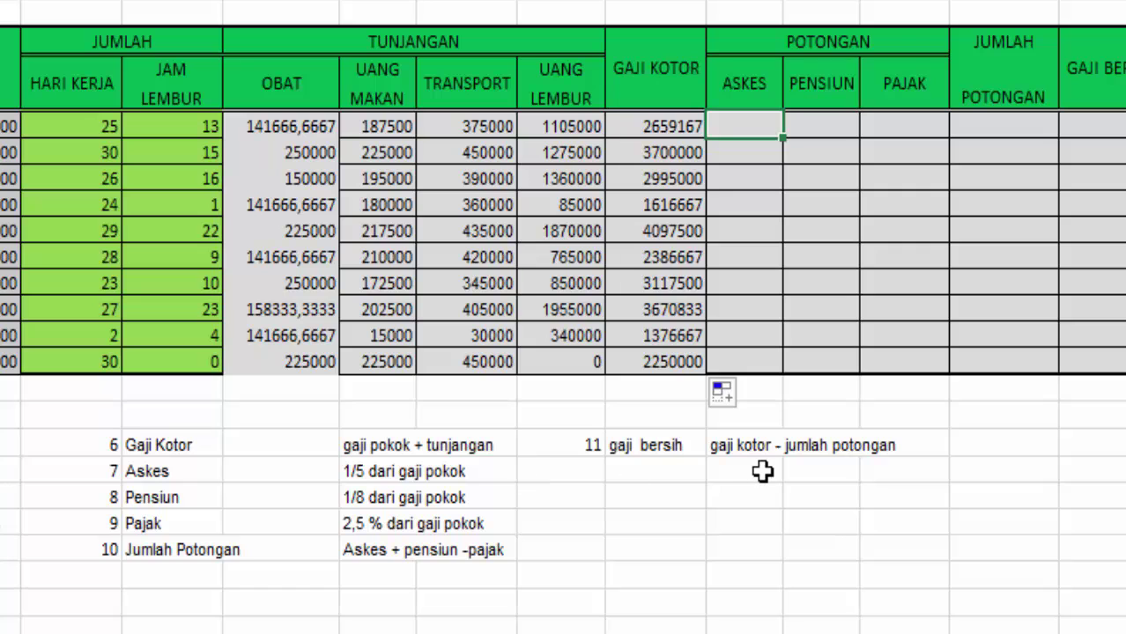
text(=)
text(1)
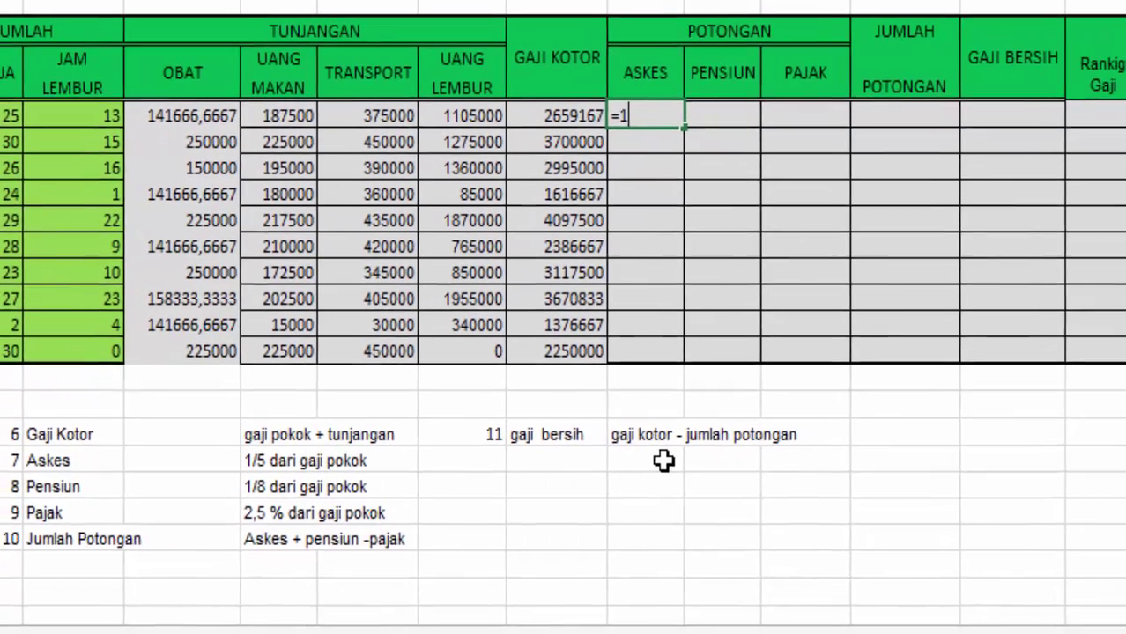
text(/5*)
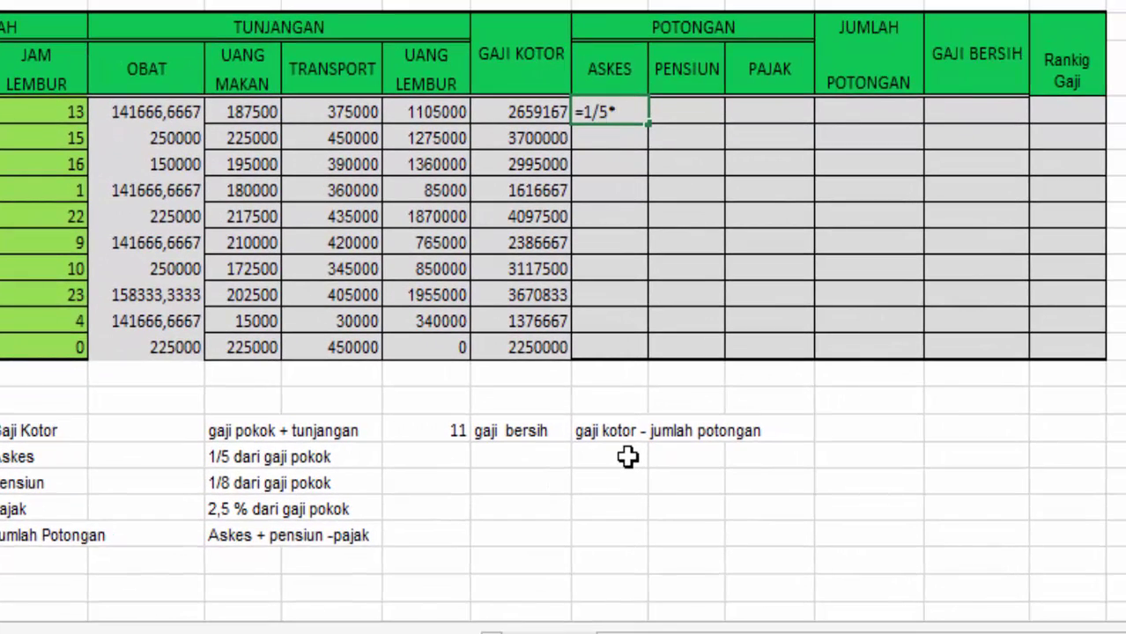
click(3, 123)
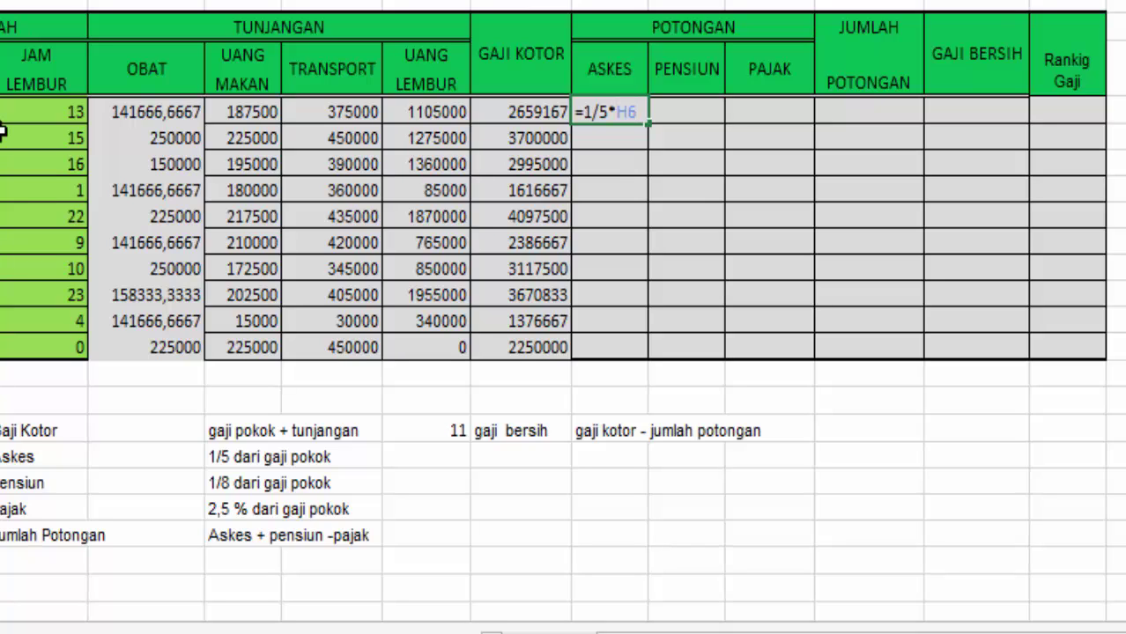
key(Return)
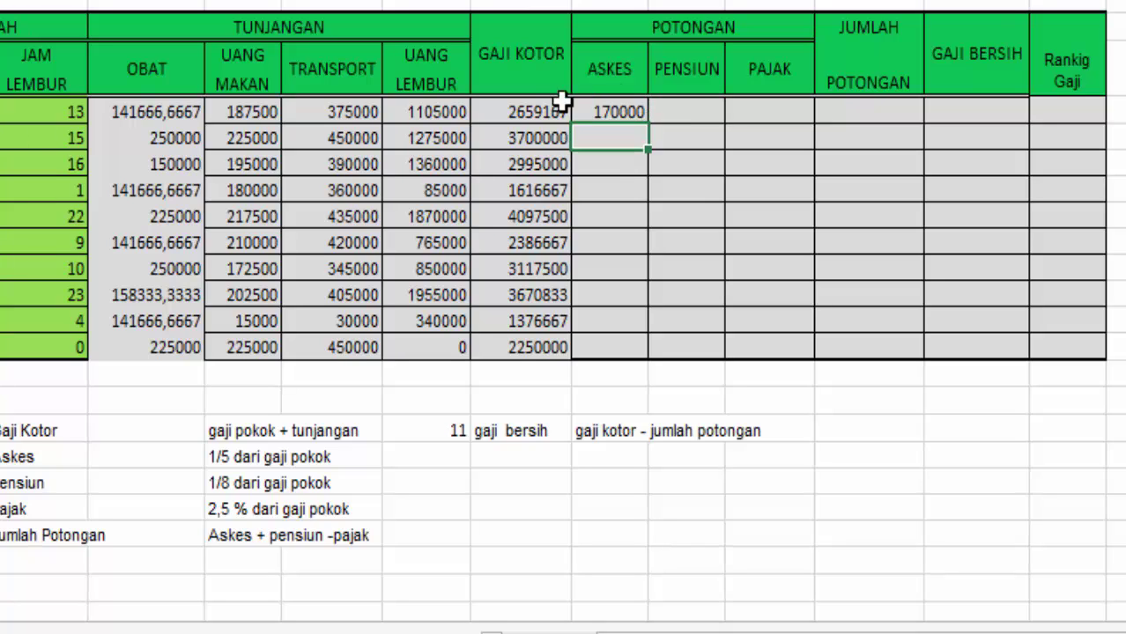
click(628, 113)
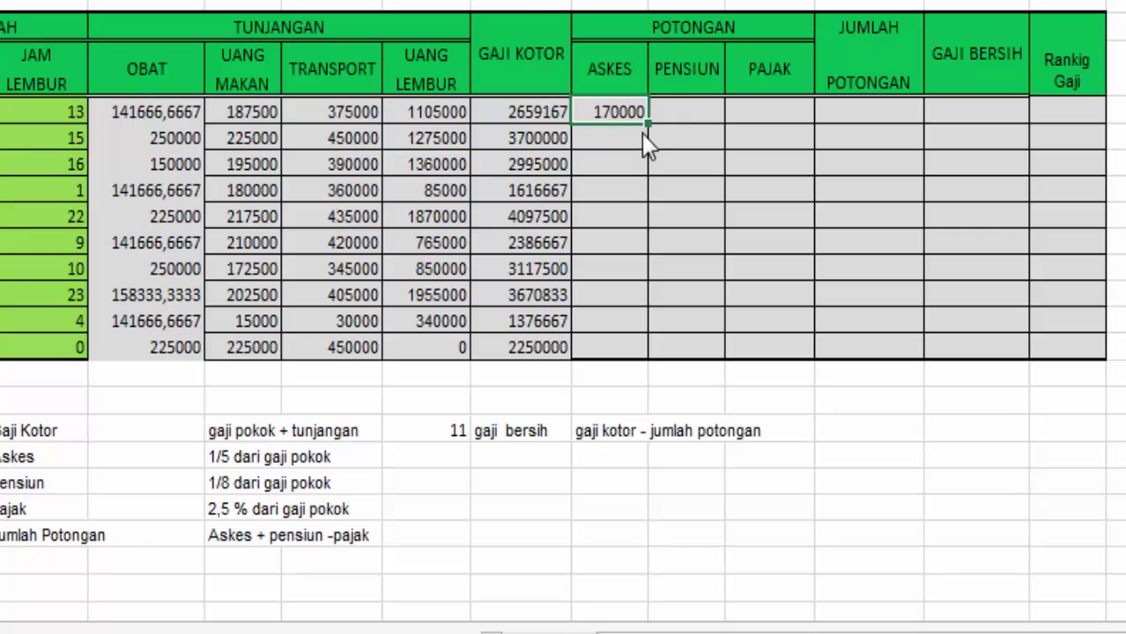
drag(646, 124, 605, 301)
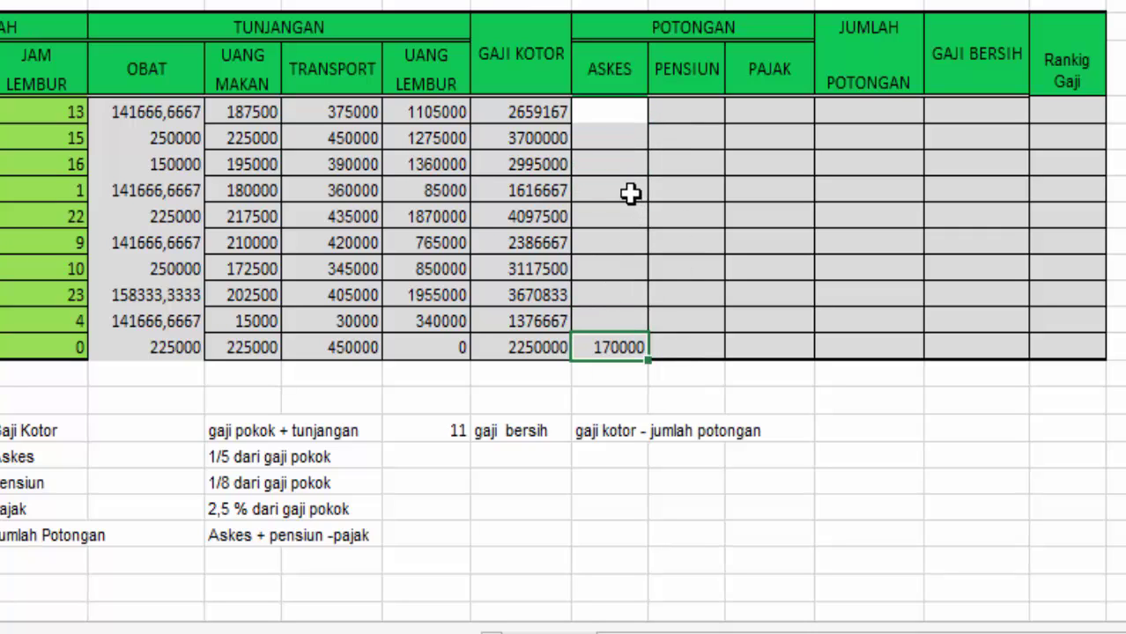
key(ctrl+z)
drag(650, 126, 610, 355)
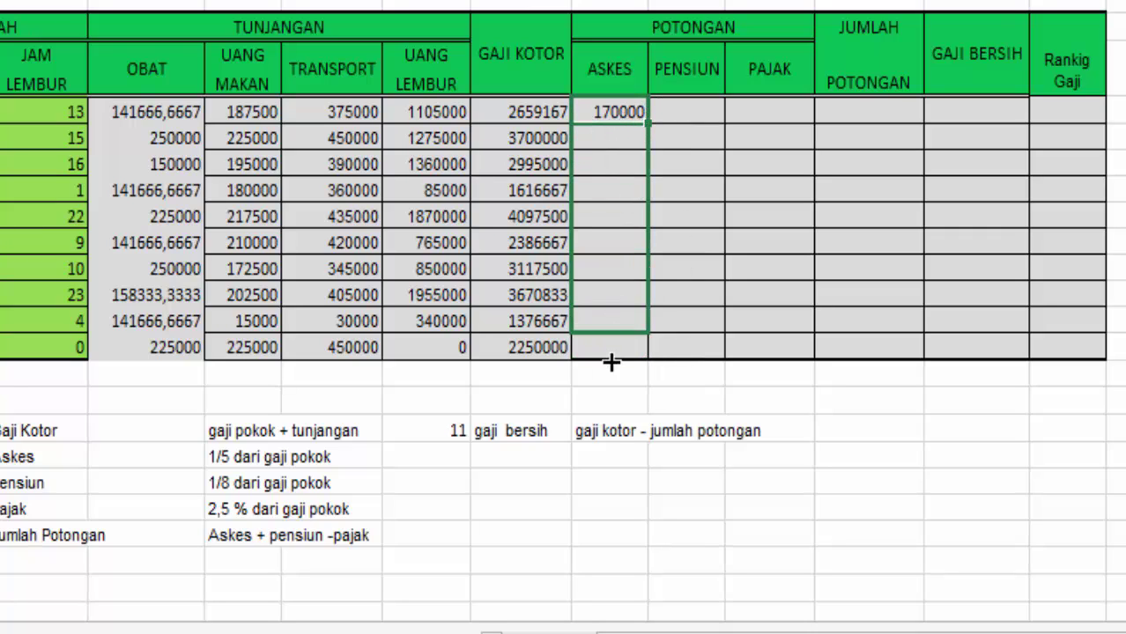
- Enter one eighth of H6 as the first Pensiun and fill it down, 106250 to 168750
click(686, 108)
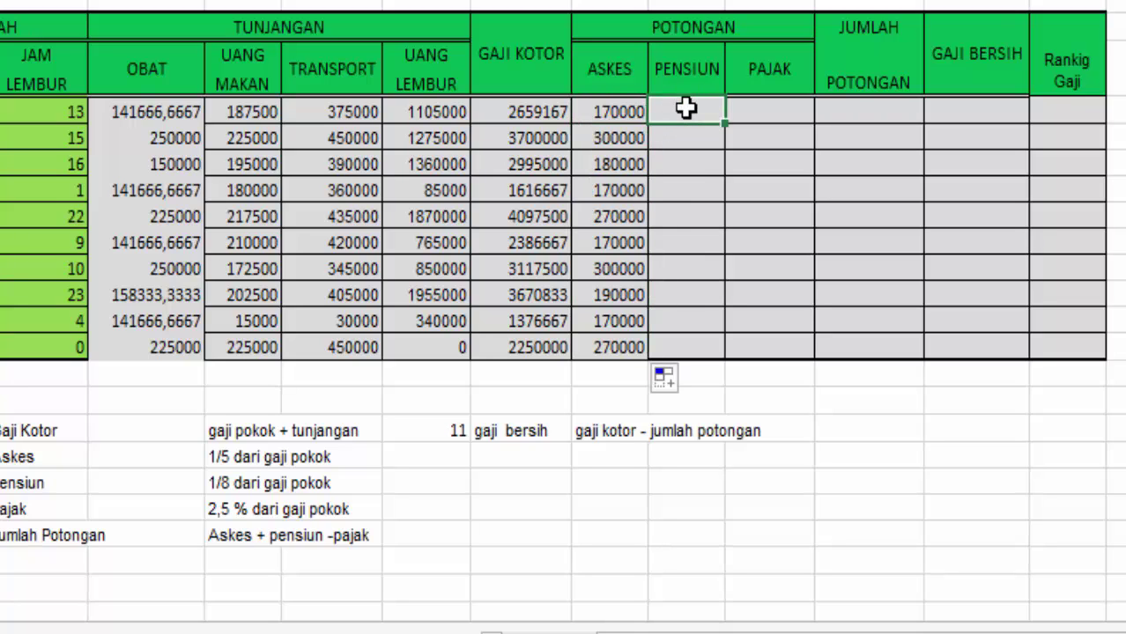
text(=1/8*)
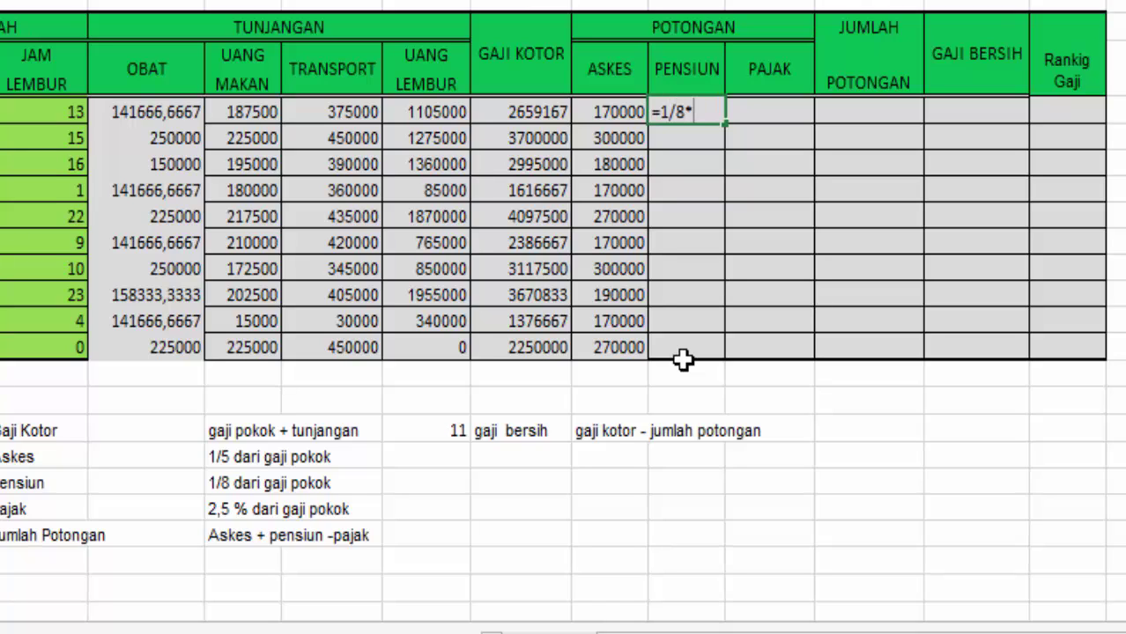
text(H6)
key(Return)
click(673, 113)
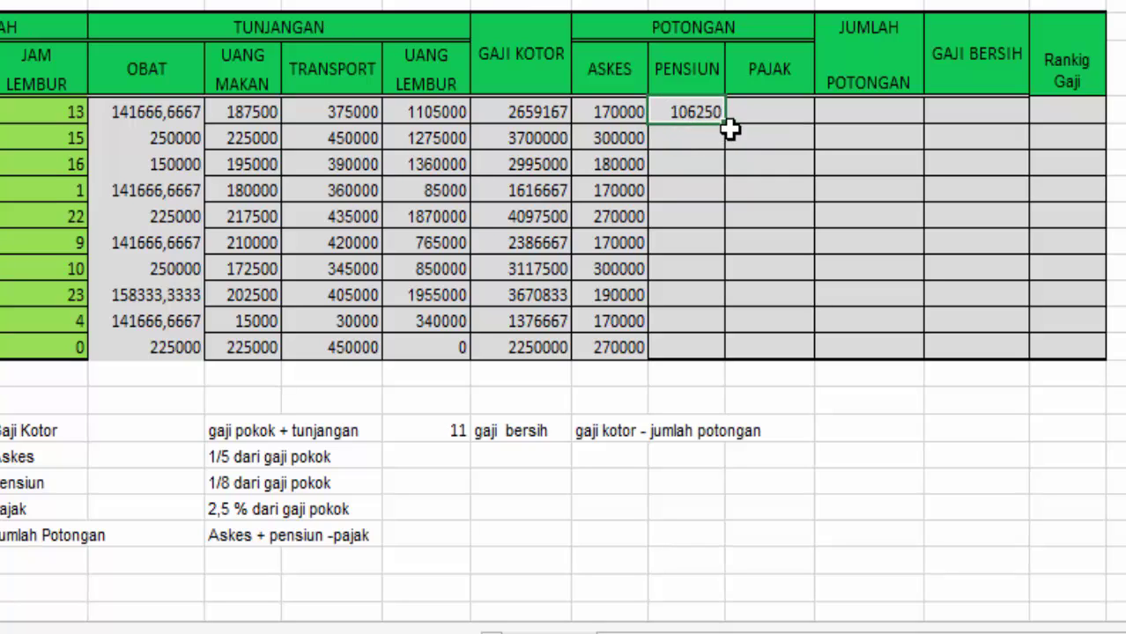
drag(724, 125, 732, 365)
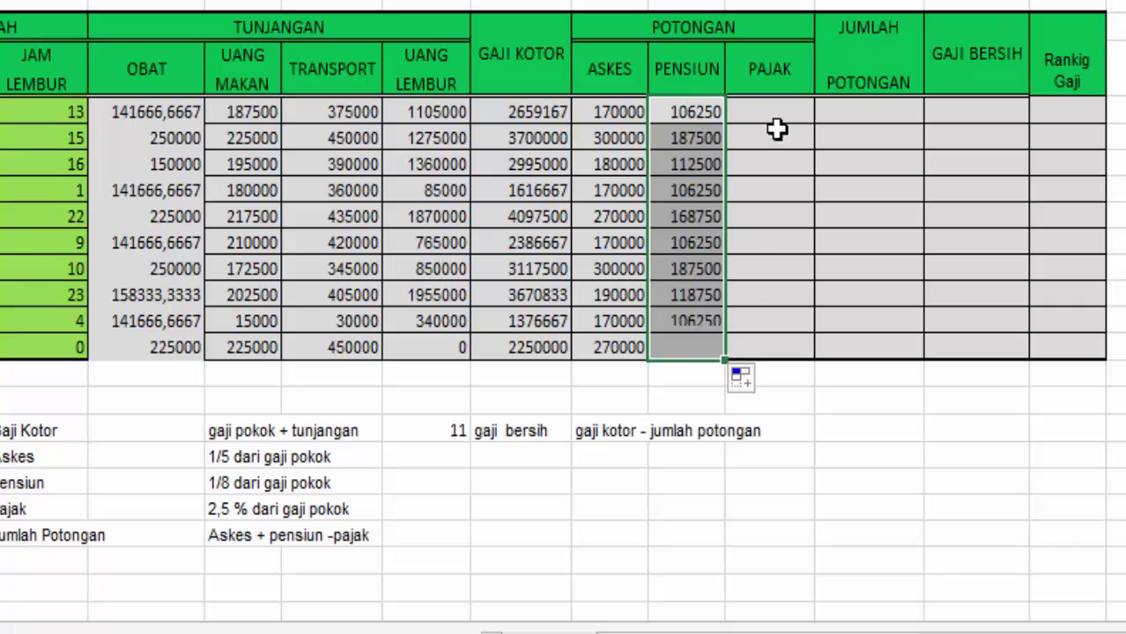
click(797, 111)
text(=2.5)
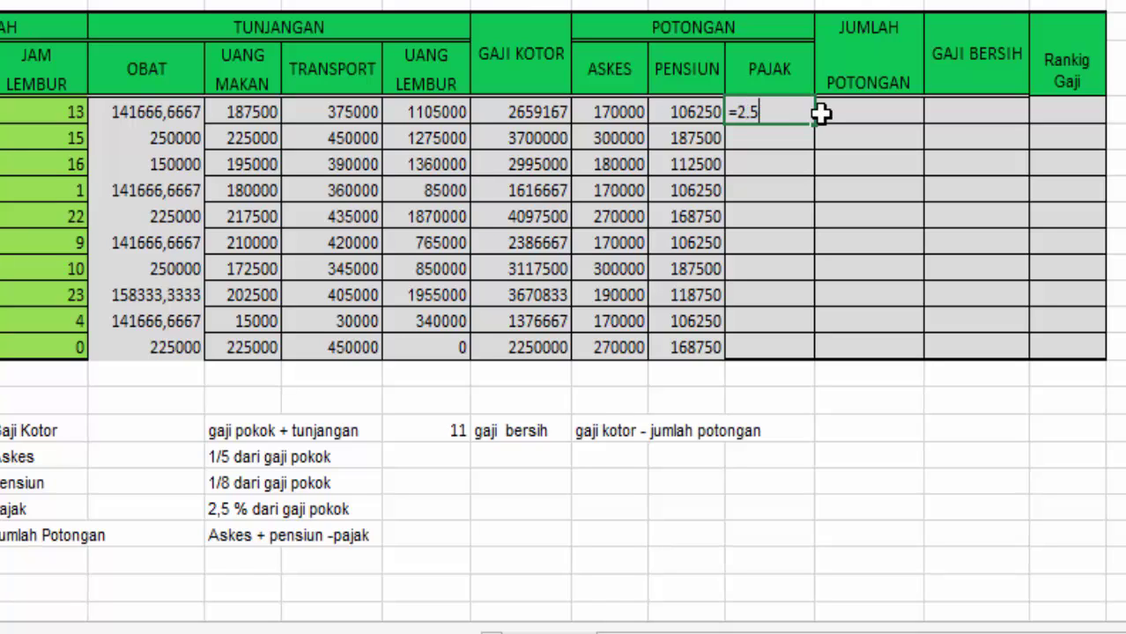
- Complete =2.5%*H6 as the first Pajak and fill it down, 21250 to 33750
text(%*)
click(39, 15)
key(Return)
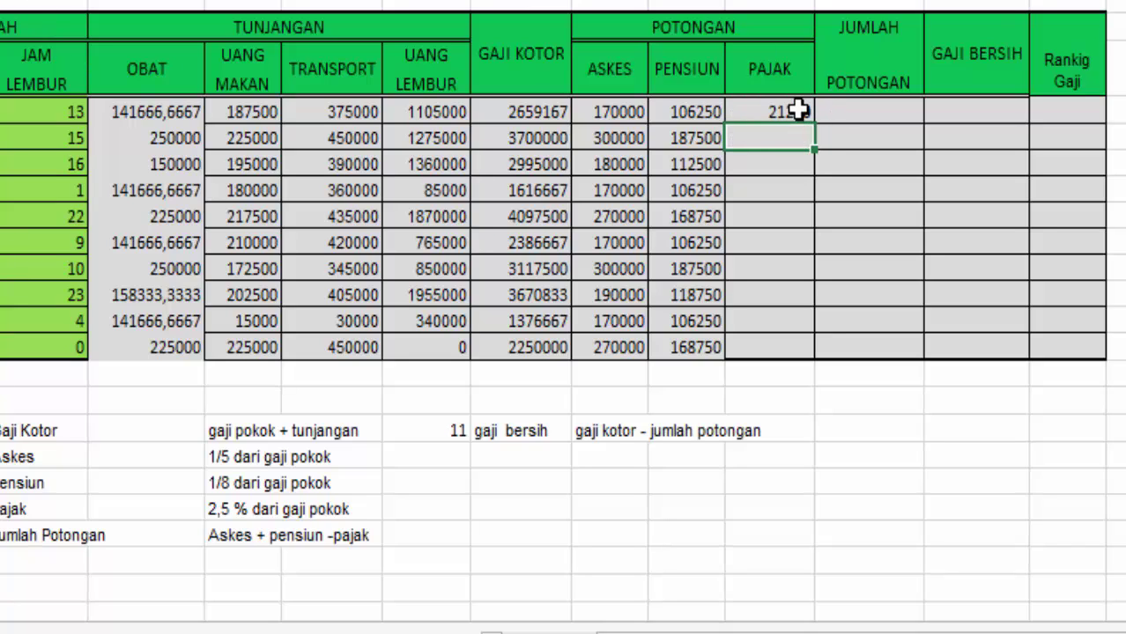
click(795, 111)
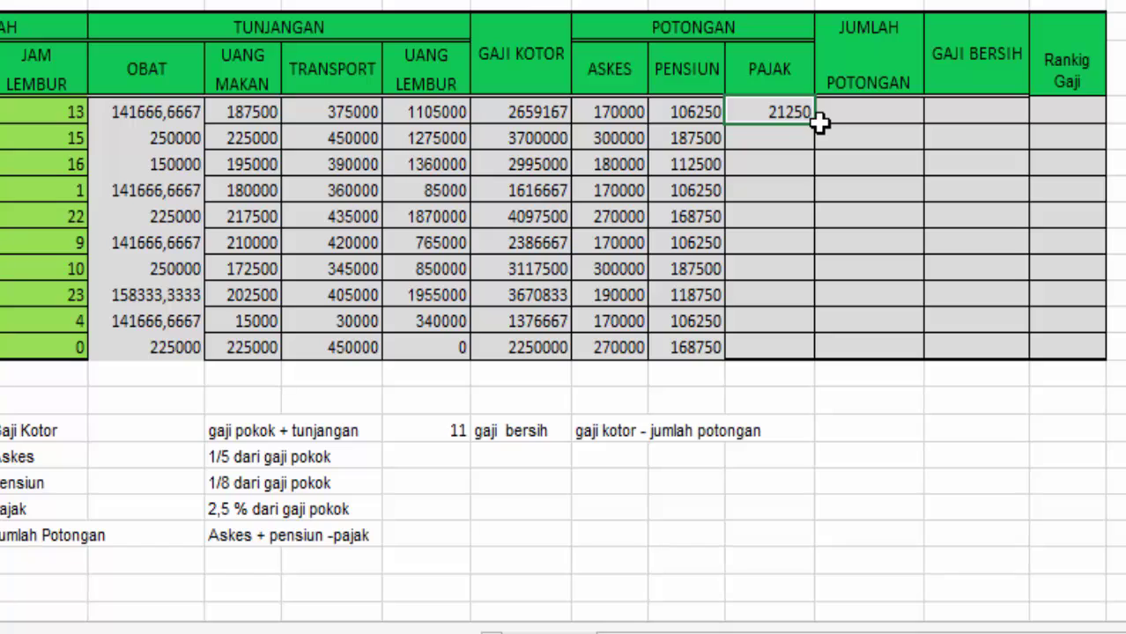
drag(814, 124, 796, 360)
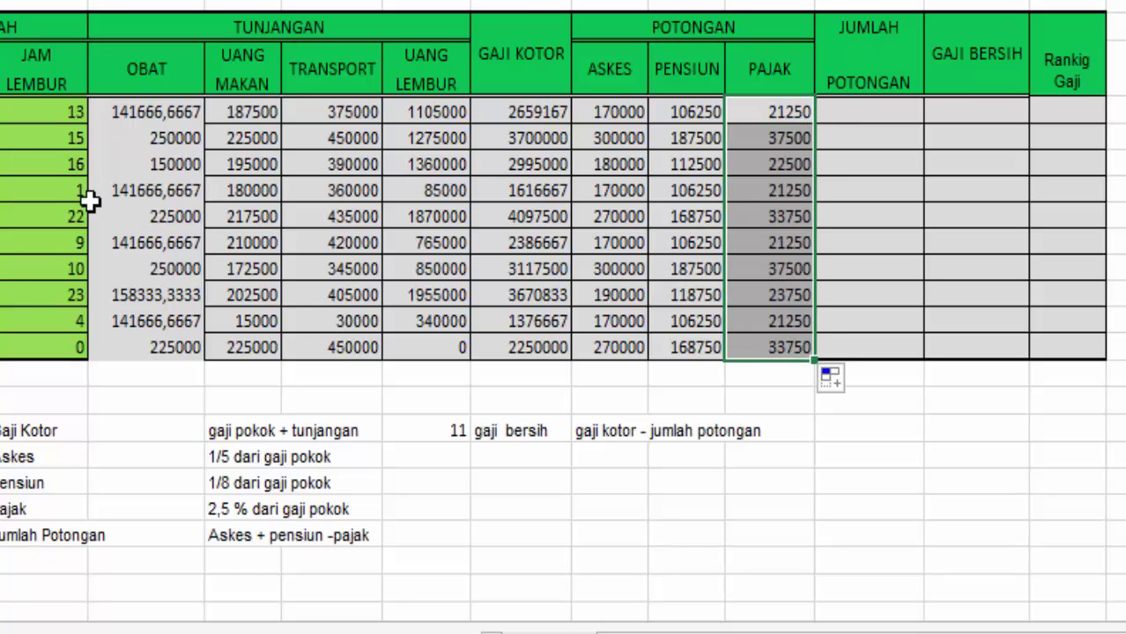
- Correct the Jumlah Potongan rule in the notes so it ends with +pajak
click(865, 113)
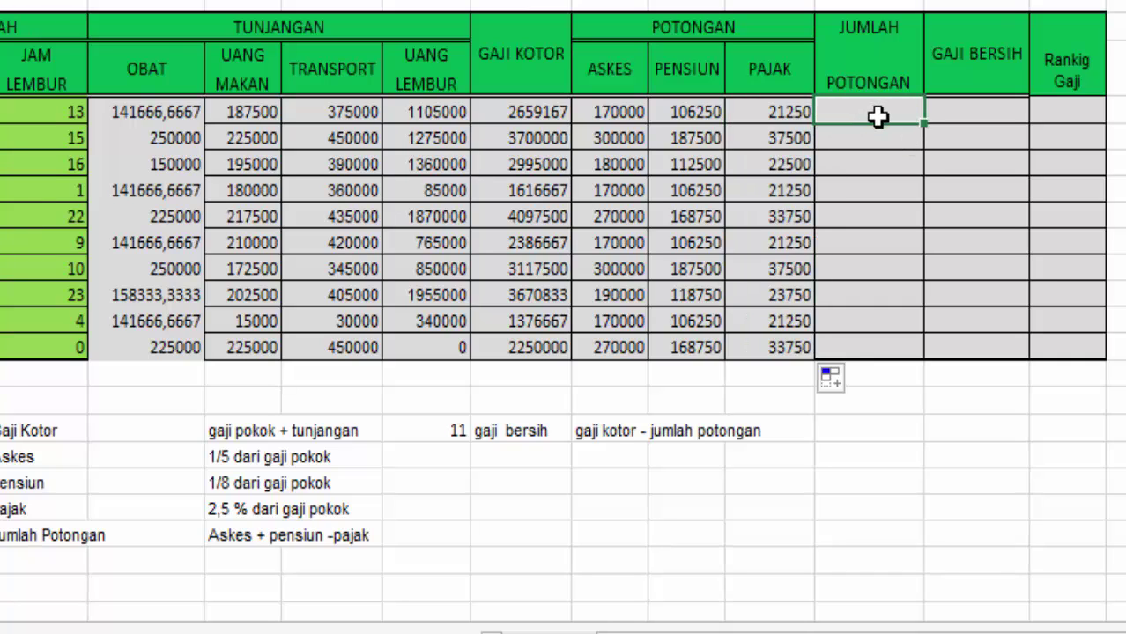
text(=)
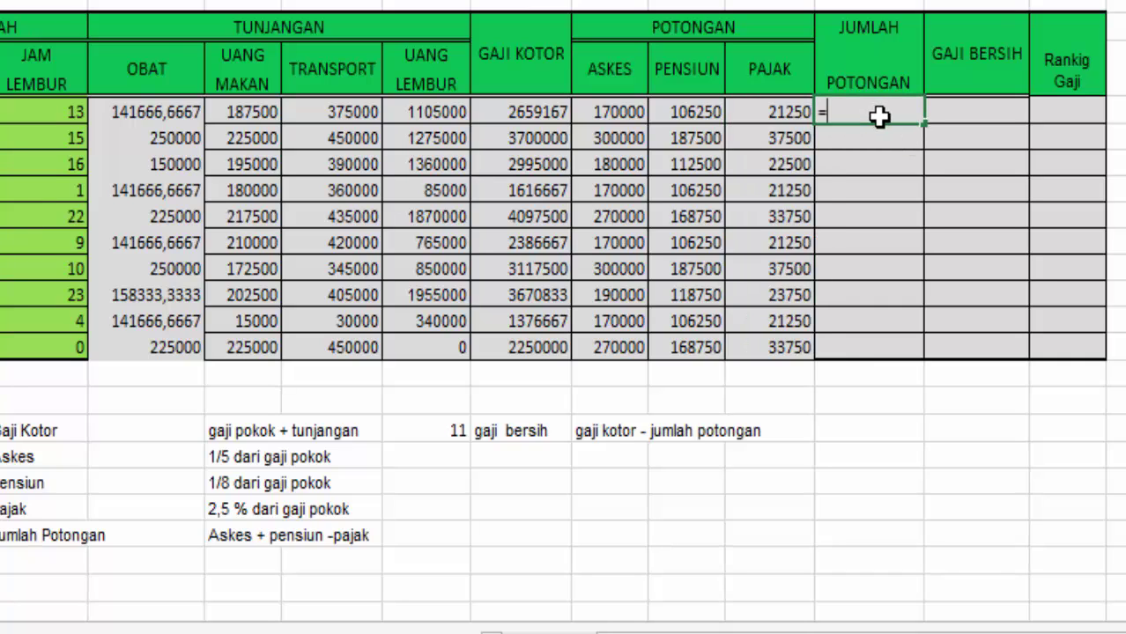
text(SUM)
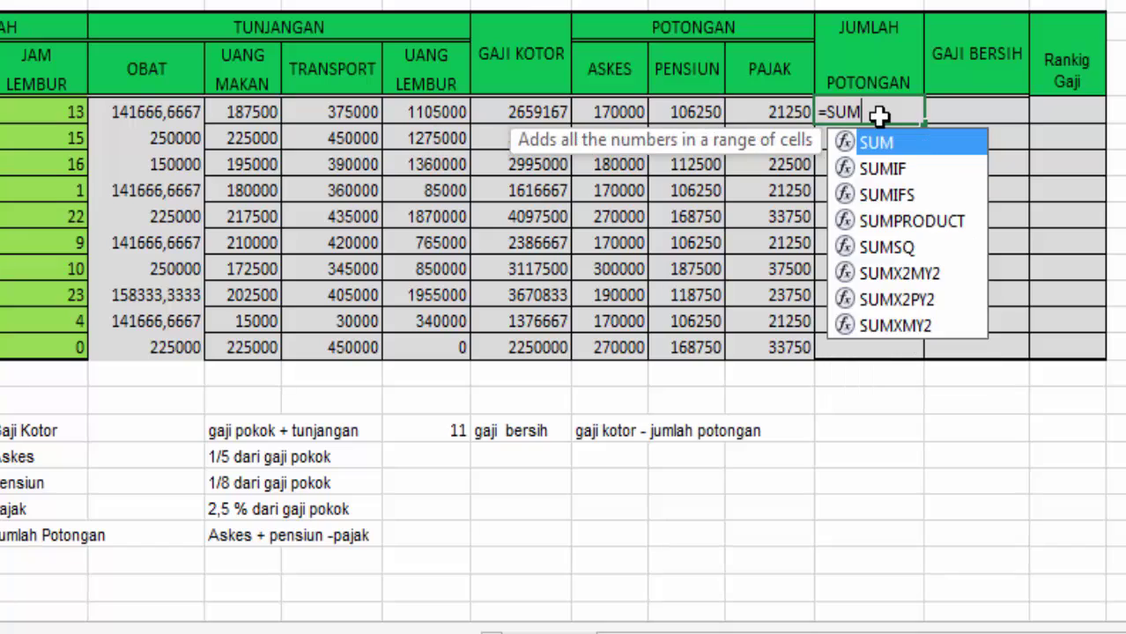
key(Escape)
click(243, 535)
text(pa)
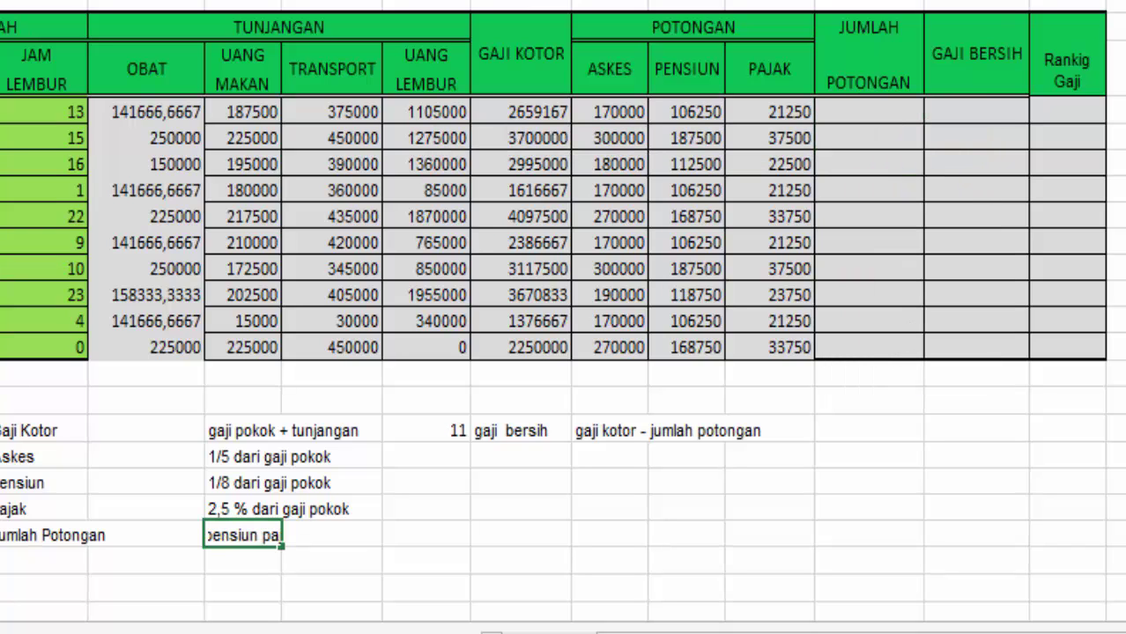
key(BackSpace)
key(BackSpace)
text(+pajak)
key(Return)
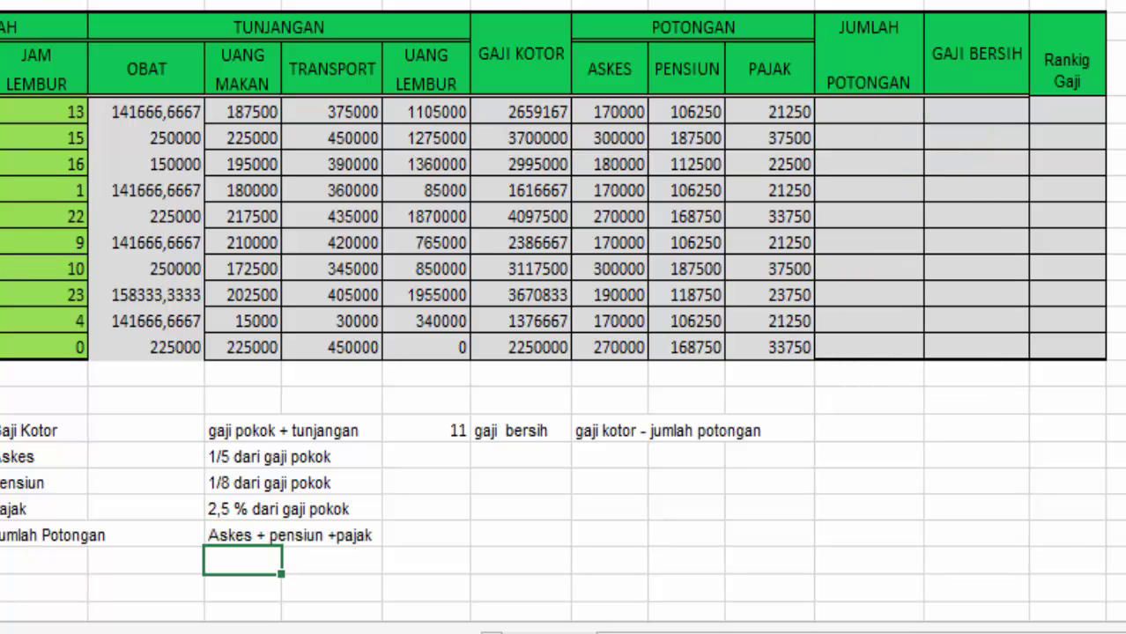
- Sum P6:R6 for the first total deductions and fill down, 297500 to 472500
click(869, 111)
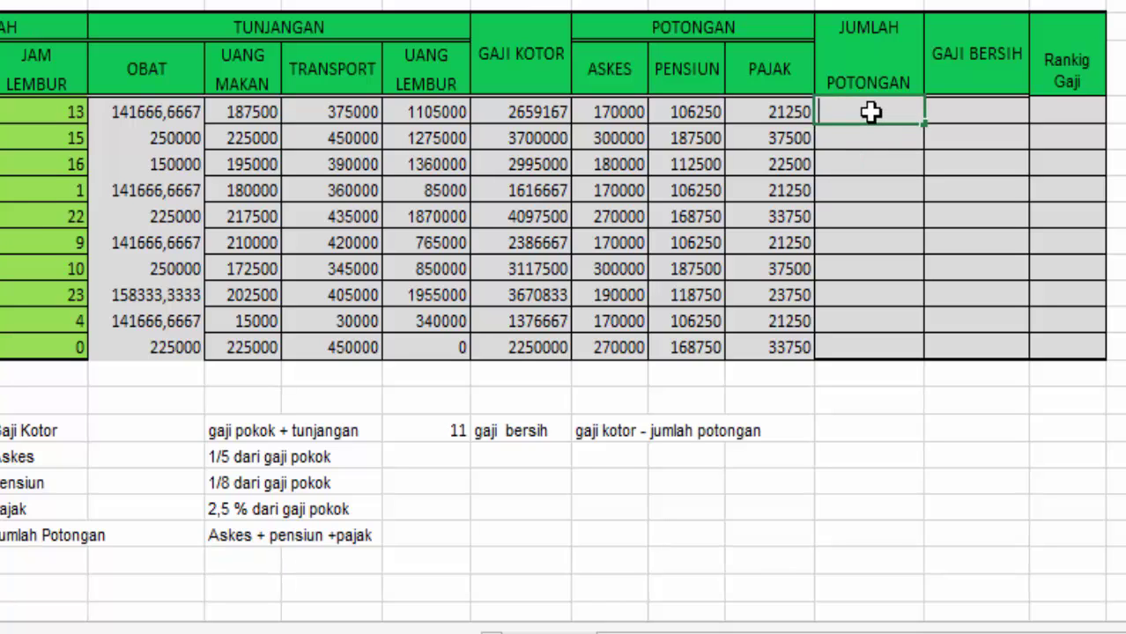
text(=SUM()
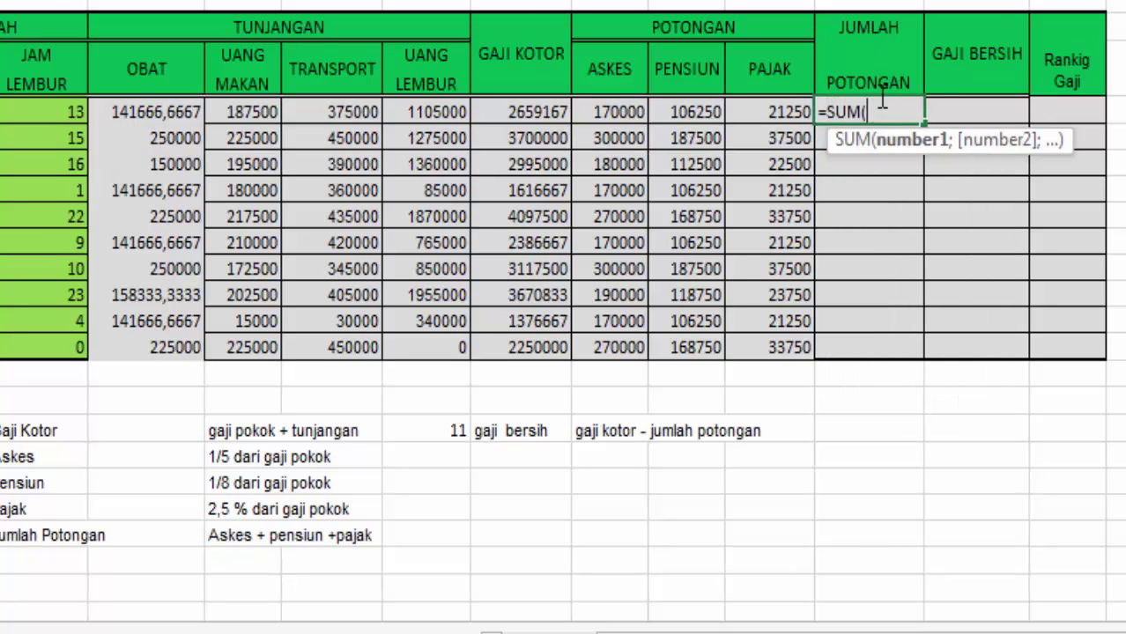
click(614, 107)
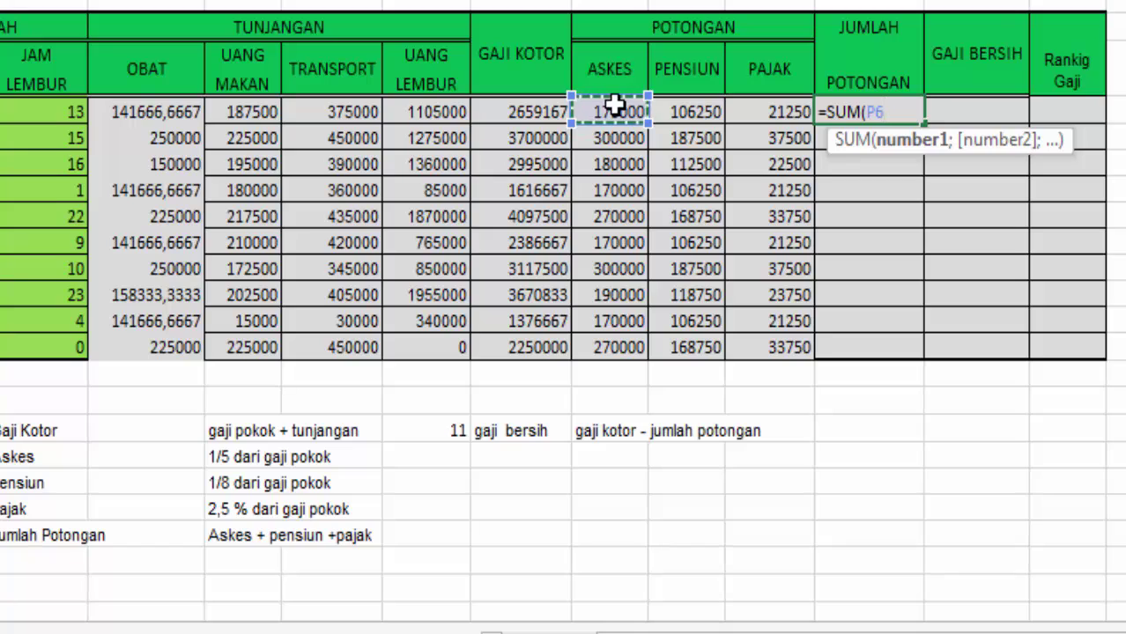
drag(614, 107, 770, 110)
key(Return)
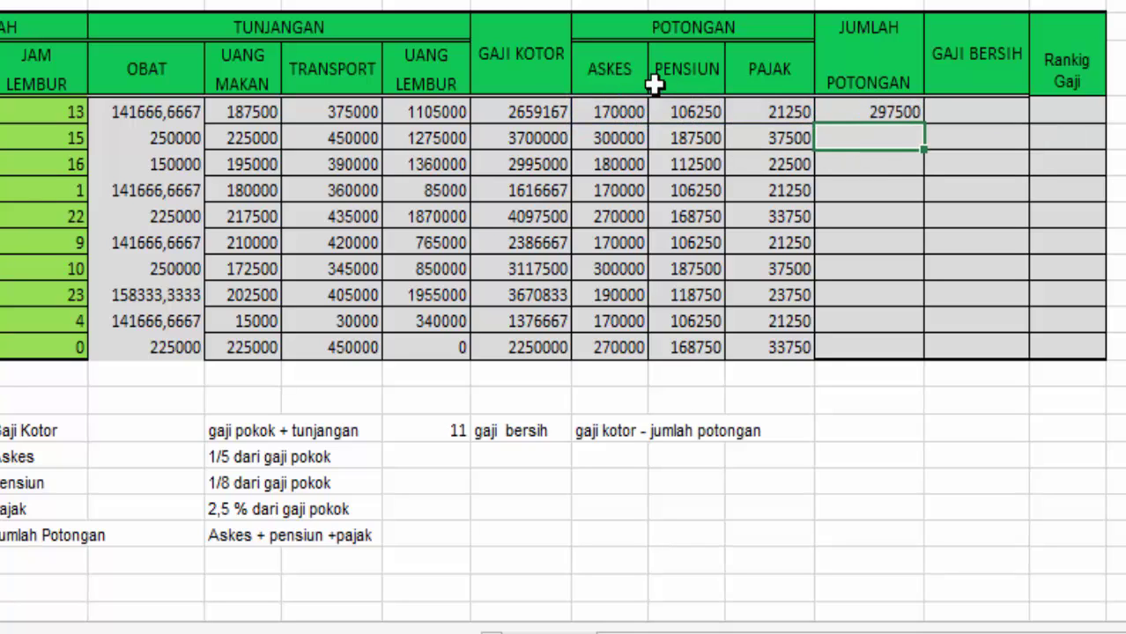
click(888, 111)
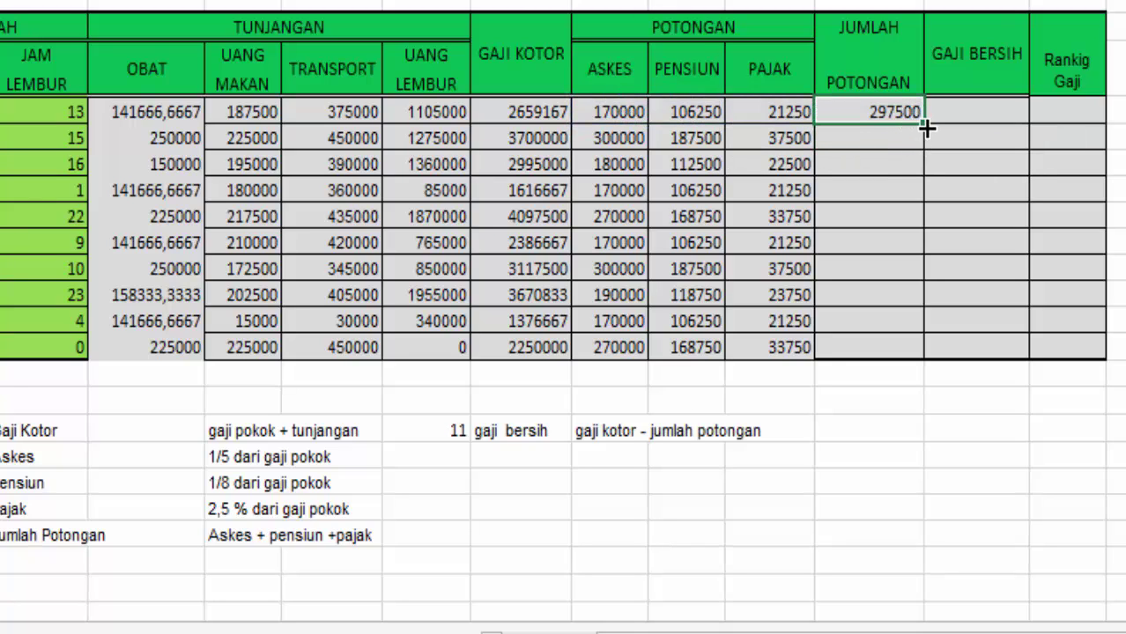
drag(927, 128, 908, 360)
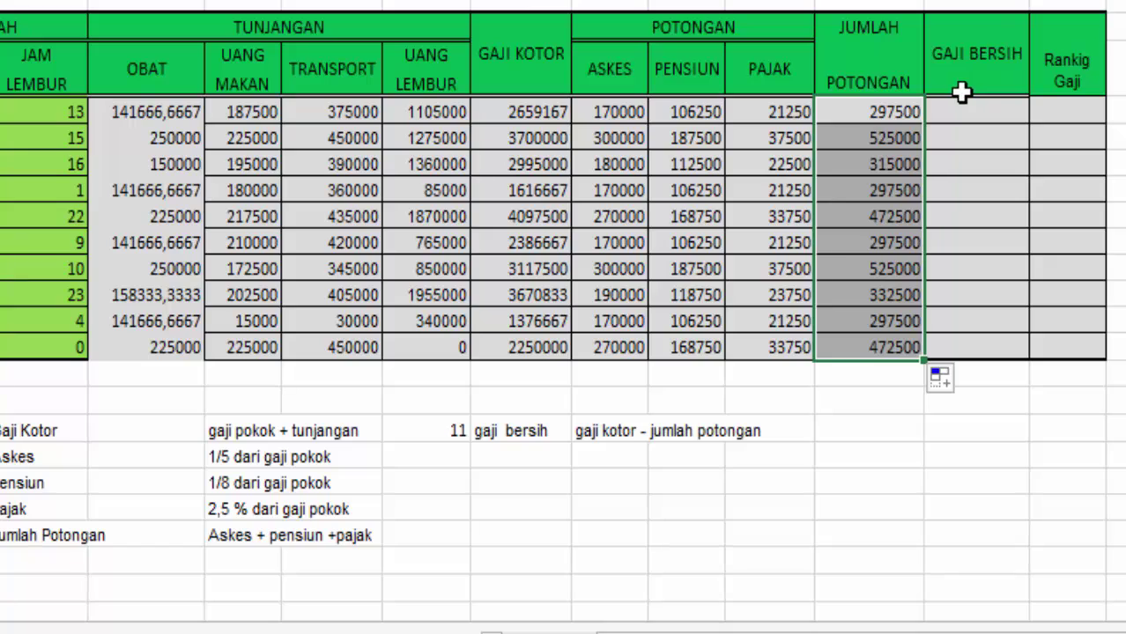
- Enter =O6-S6 as the first net salary and fill it down, 2361667 to 1777500
click(1004, 112)
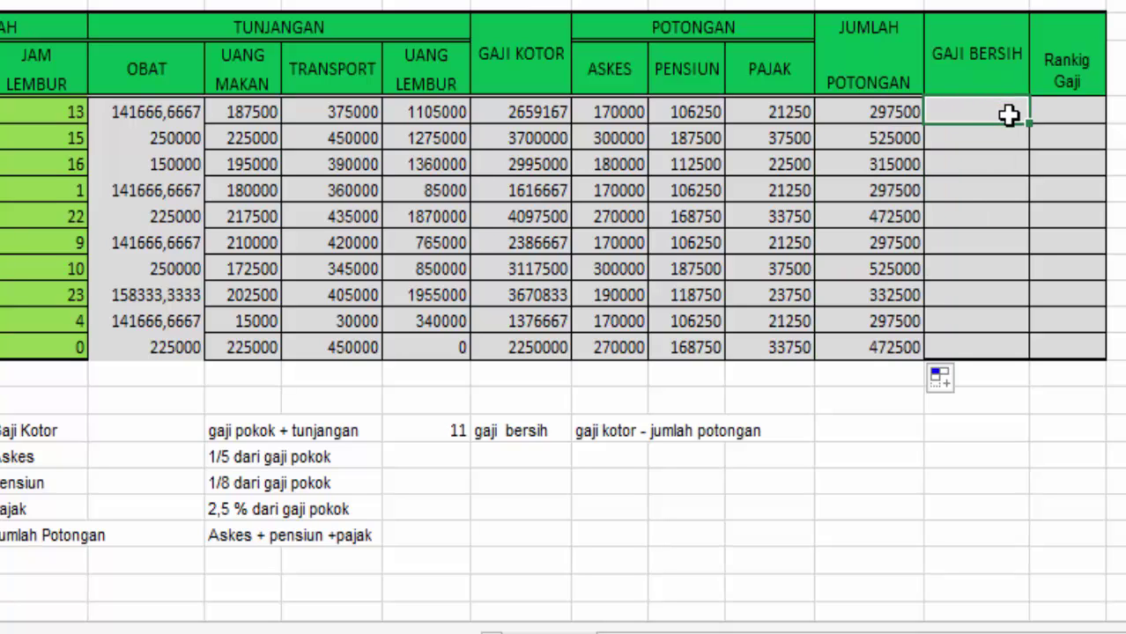
text(=)
click(526, 132)
click(533, 110)
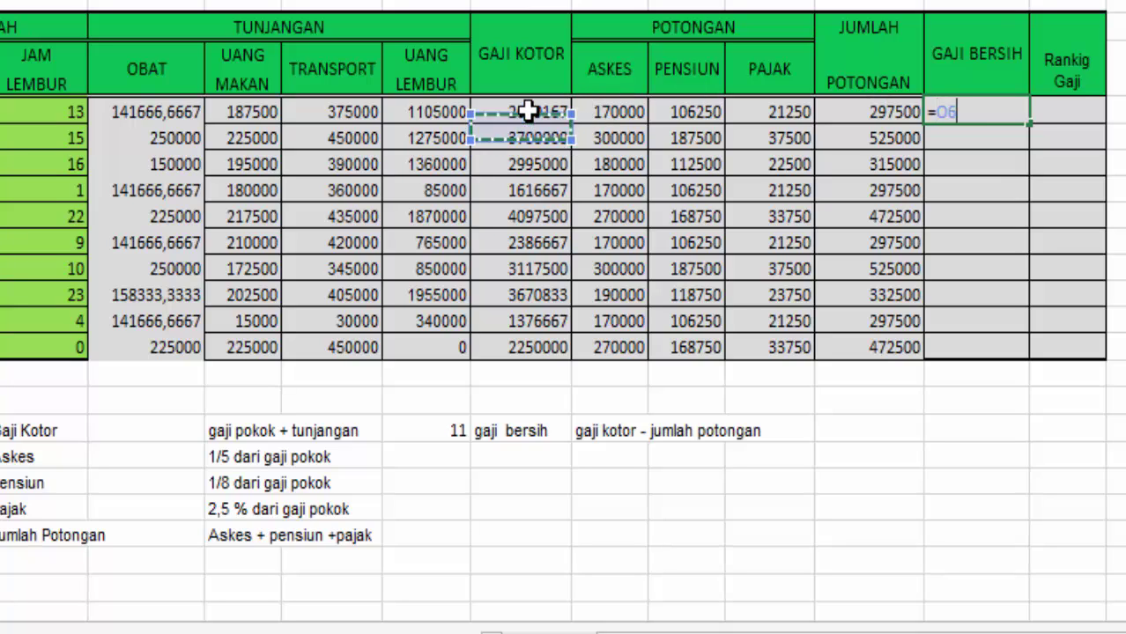
text(-)
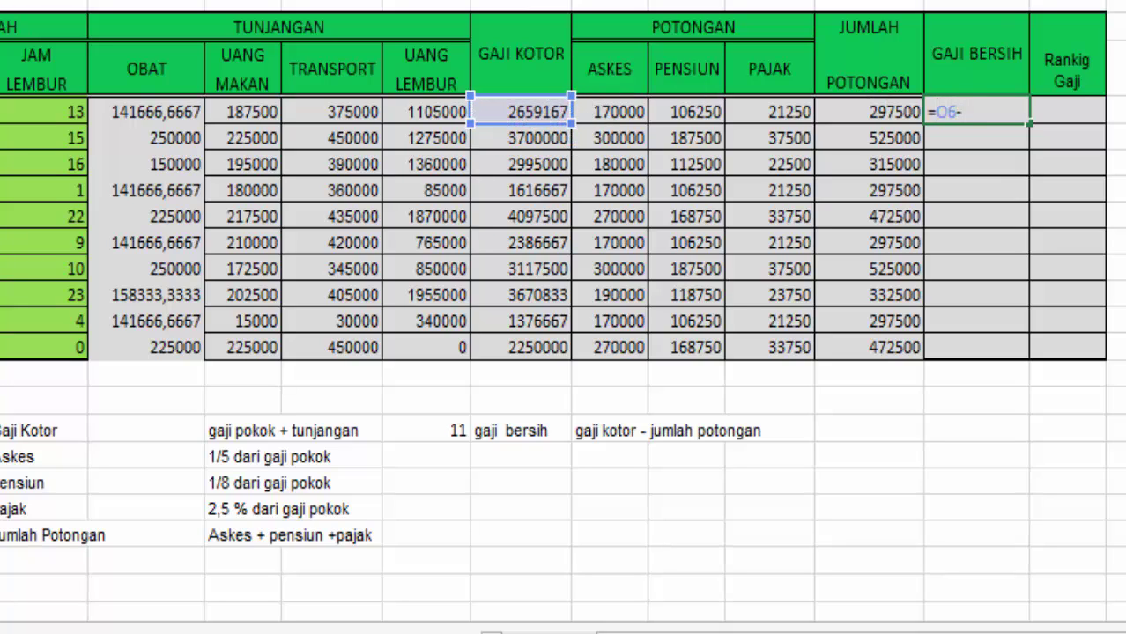
click(874, 111)
key(Return)
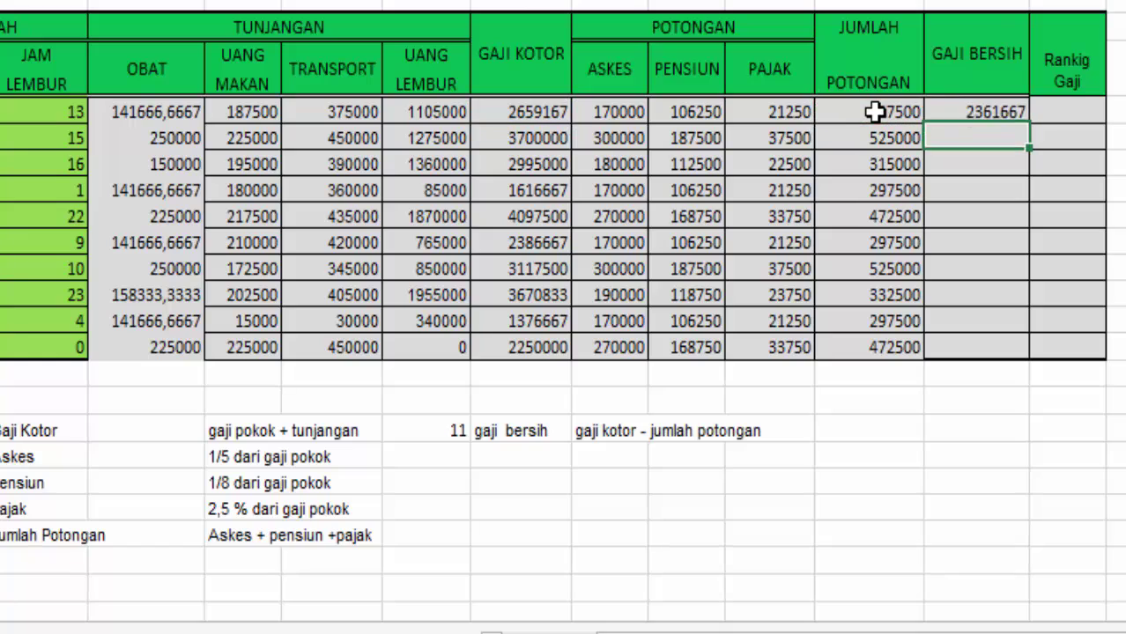
click(1020, 113)
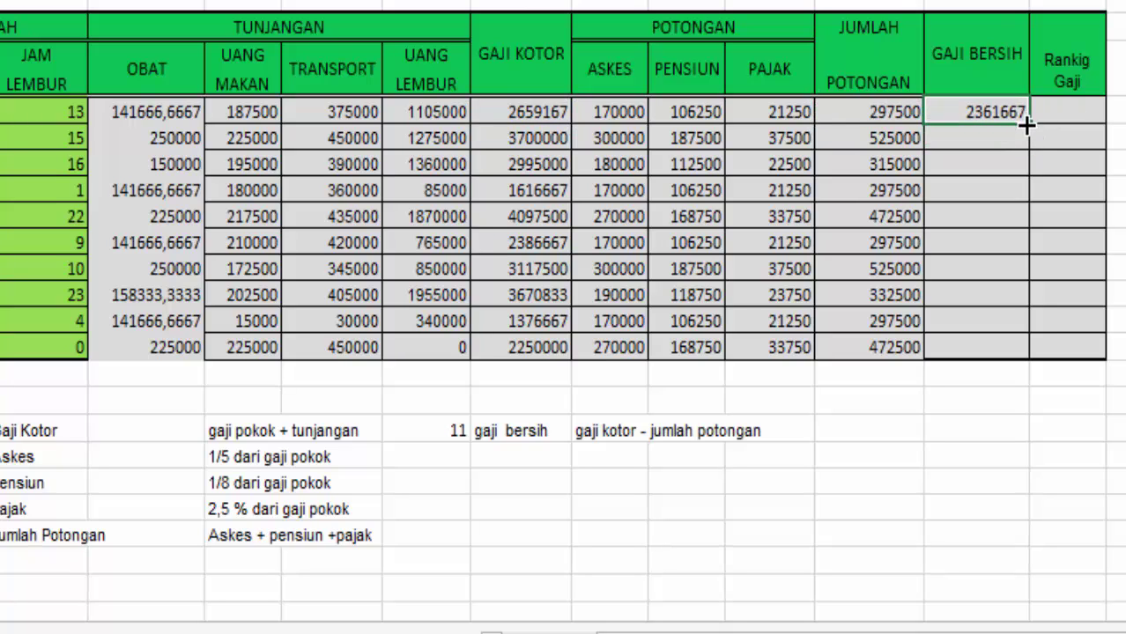
drag(1028, 125, 1009, 359)
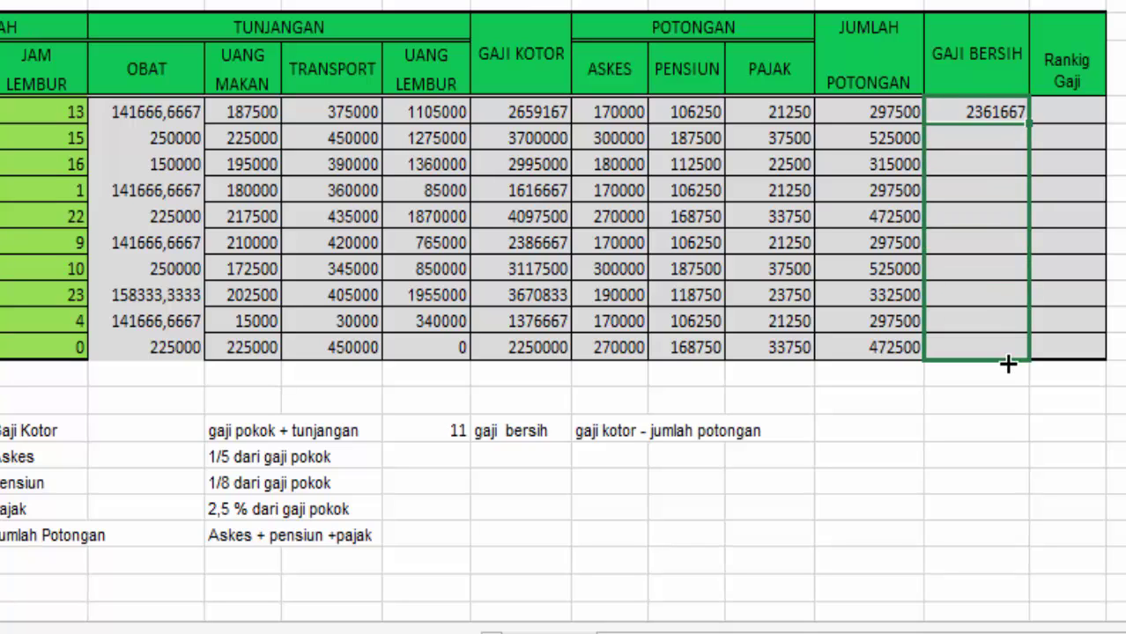
click(983, 272)
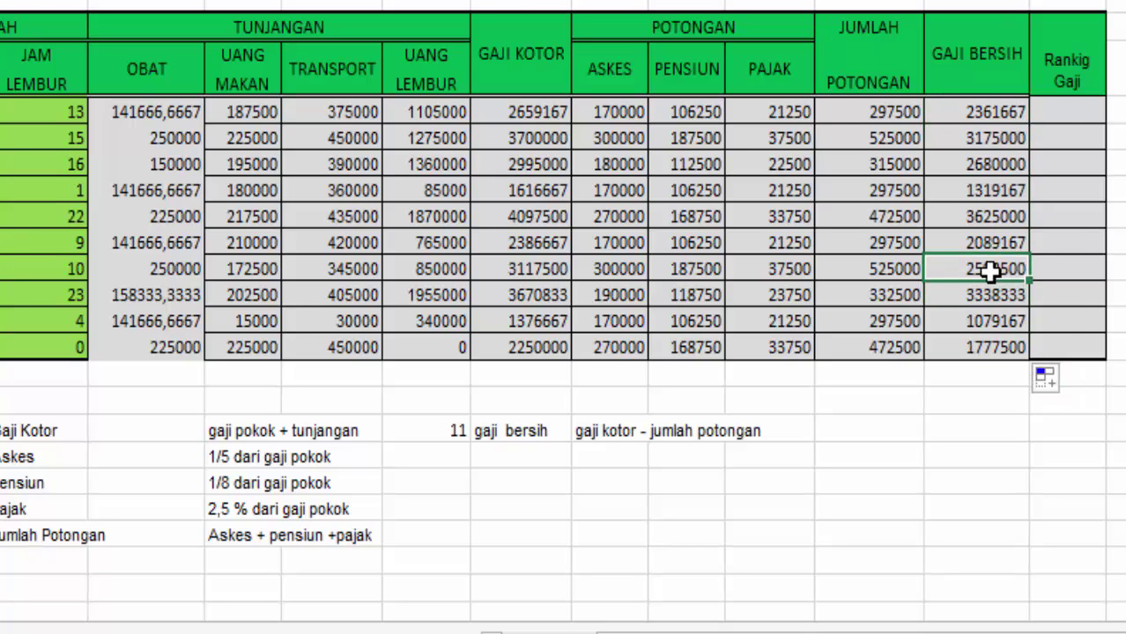
click(1065, 104)
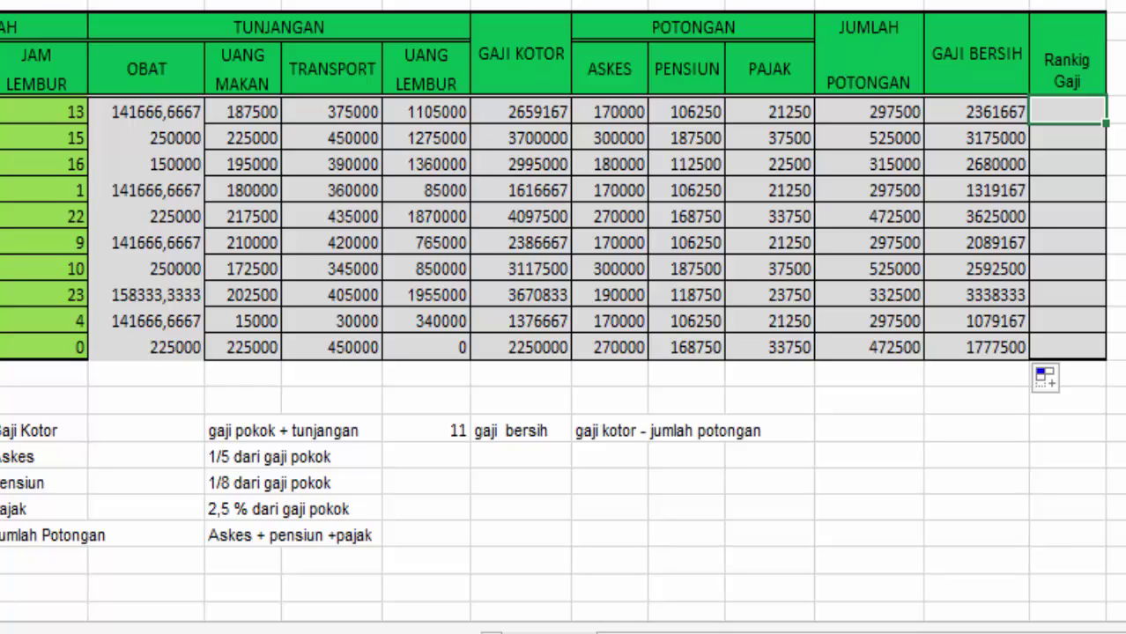
- Enter =RANK(T6;$T$6:$T$15;0) in the first Rankig Gaji cell, giving rank 6
text(=)
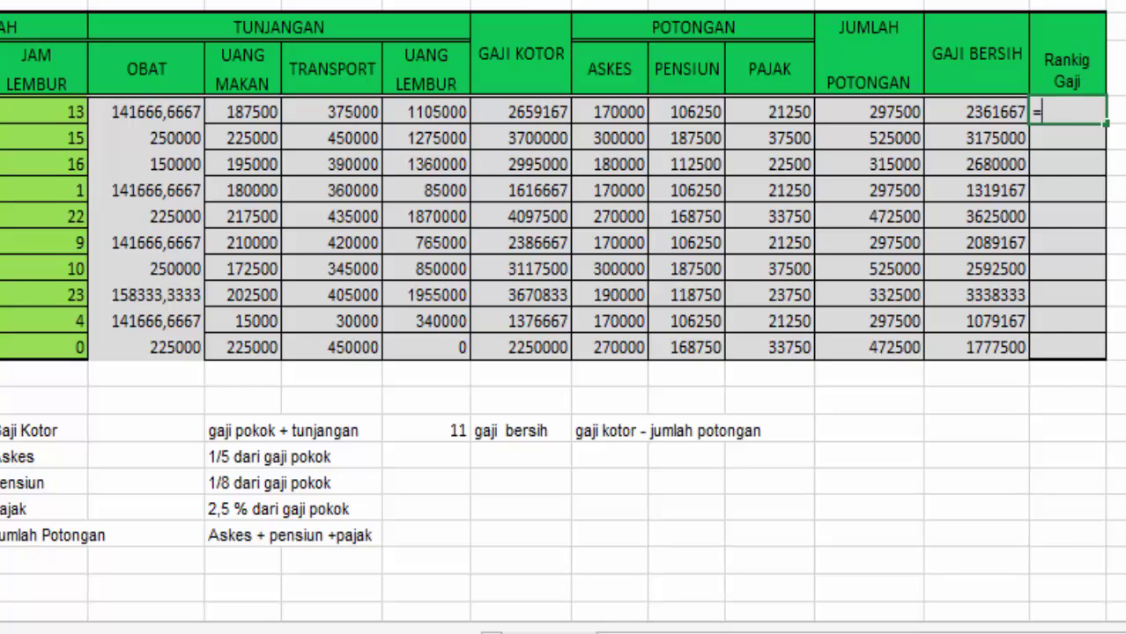
text(RAN)
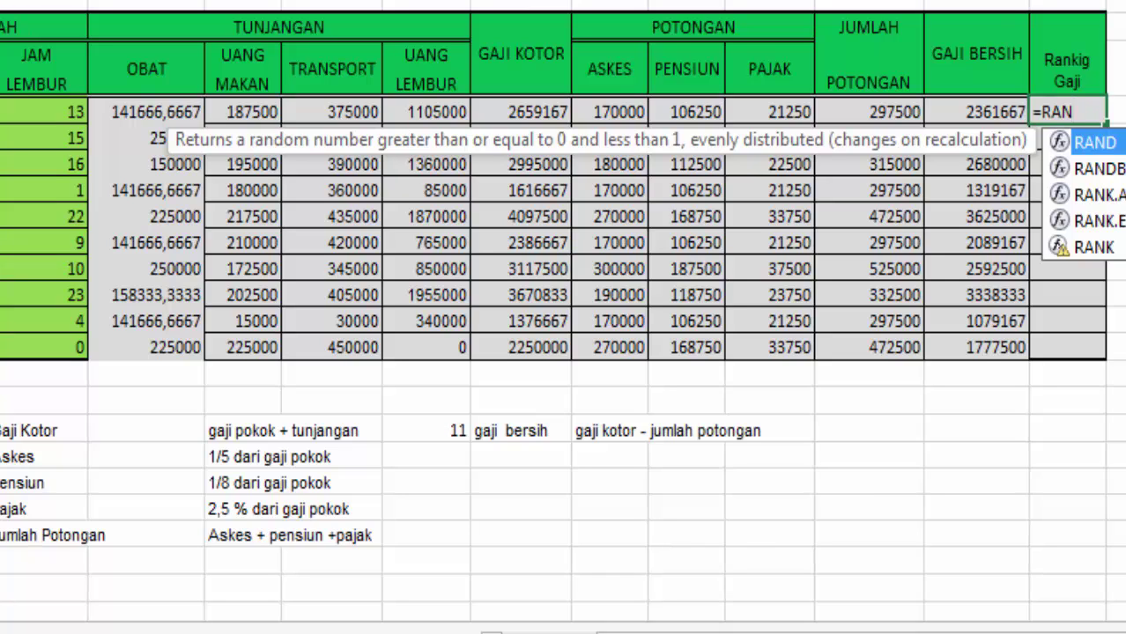
click(1119, 247)
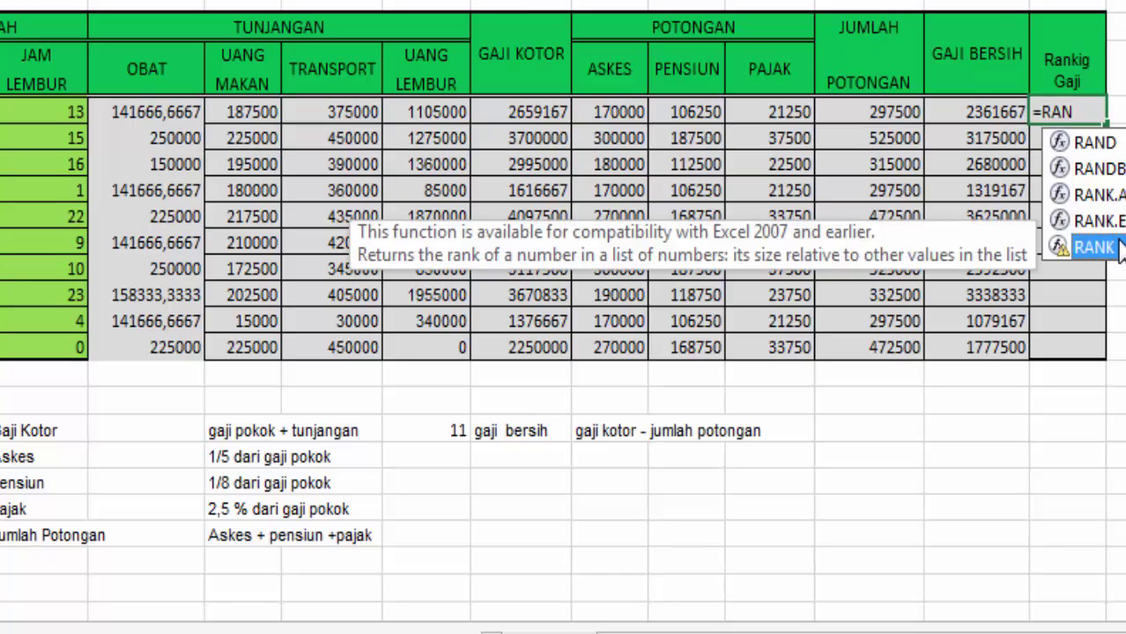
double_click(1119, 247)
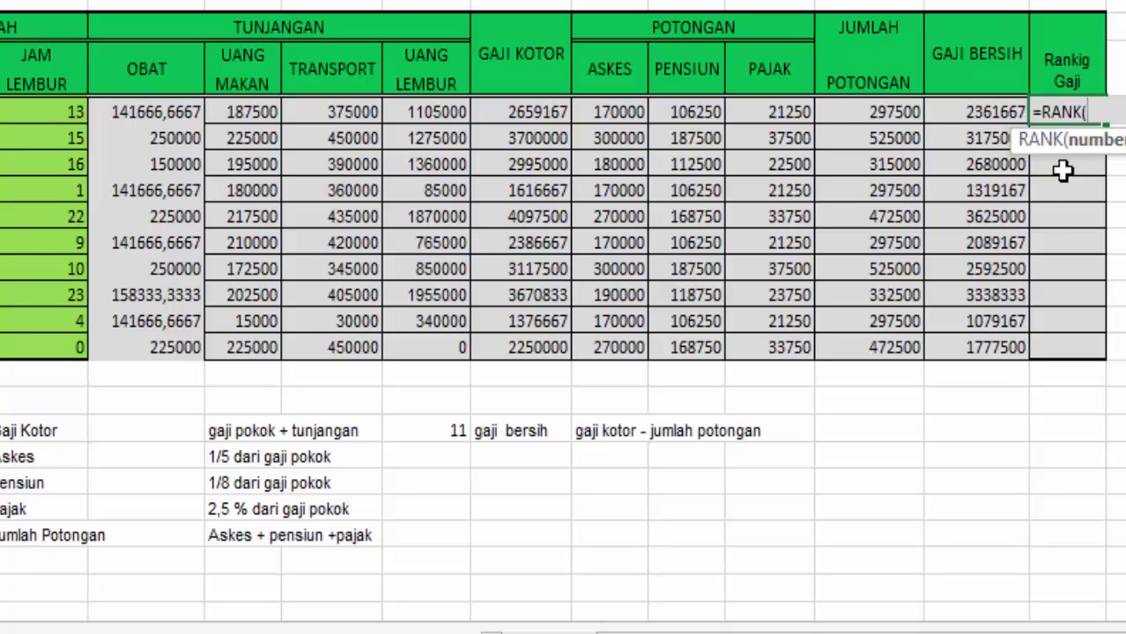
click(982, 111)
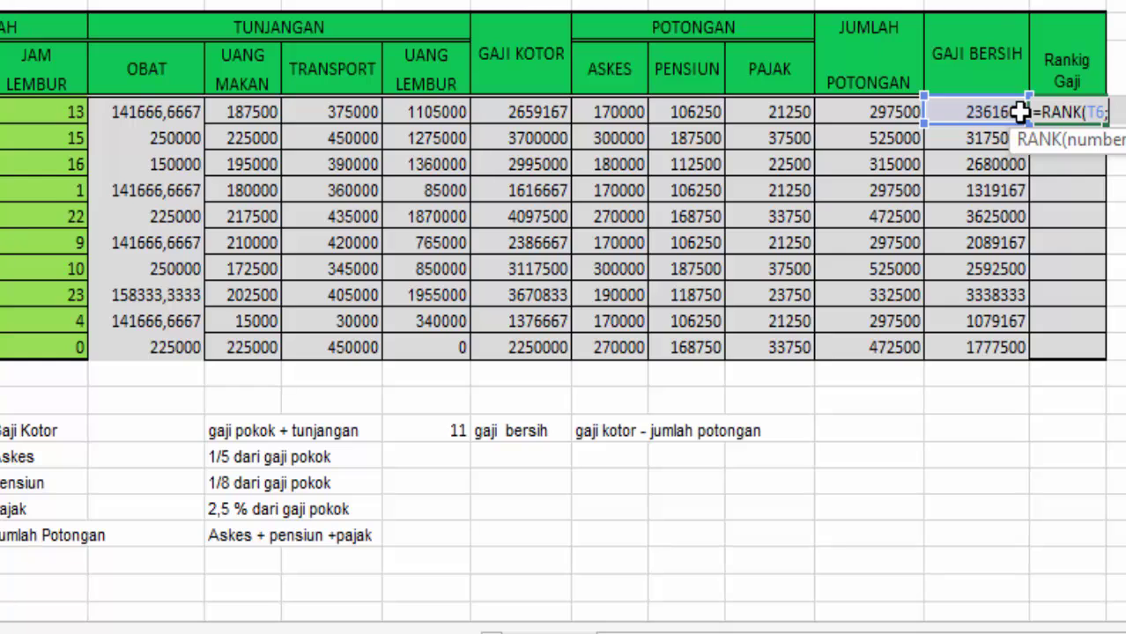
text(;)
mouse_move(976, 111)
mouse_down()
mouse_move(936, 306)
mouse_move(853, 356)
mouse_up()
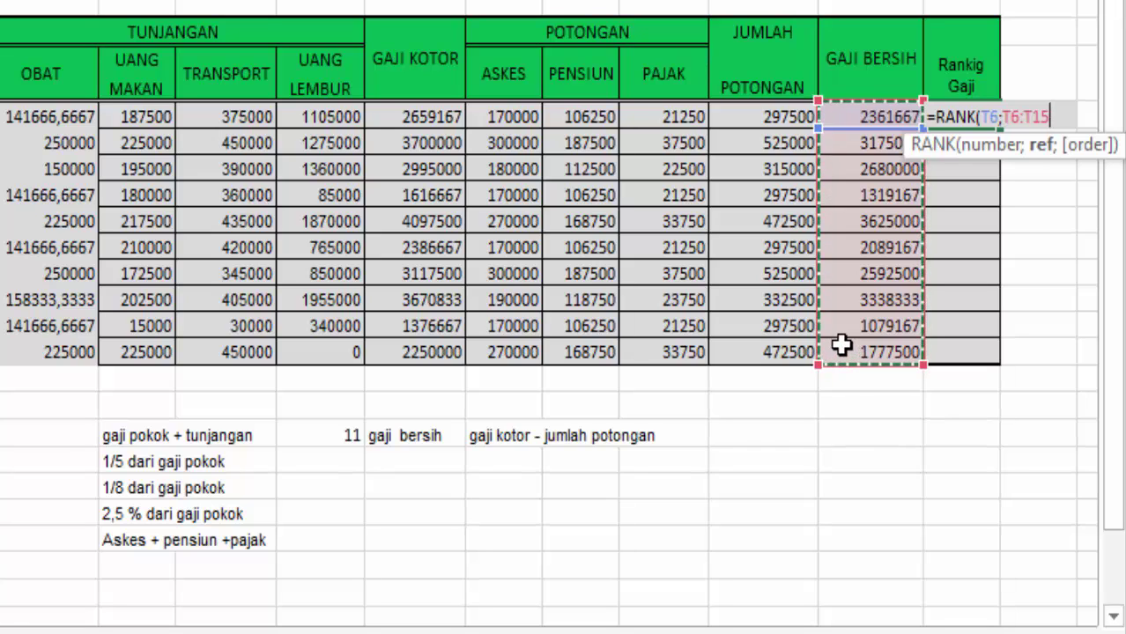
key(F4)
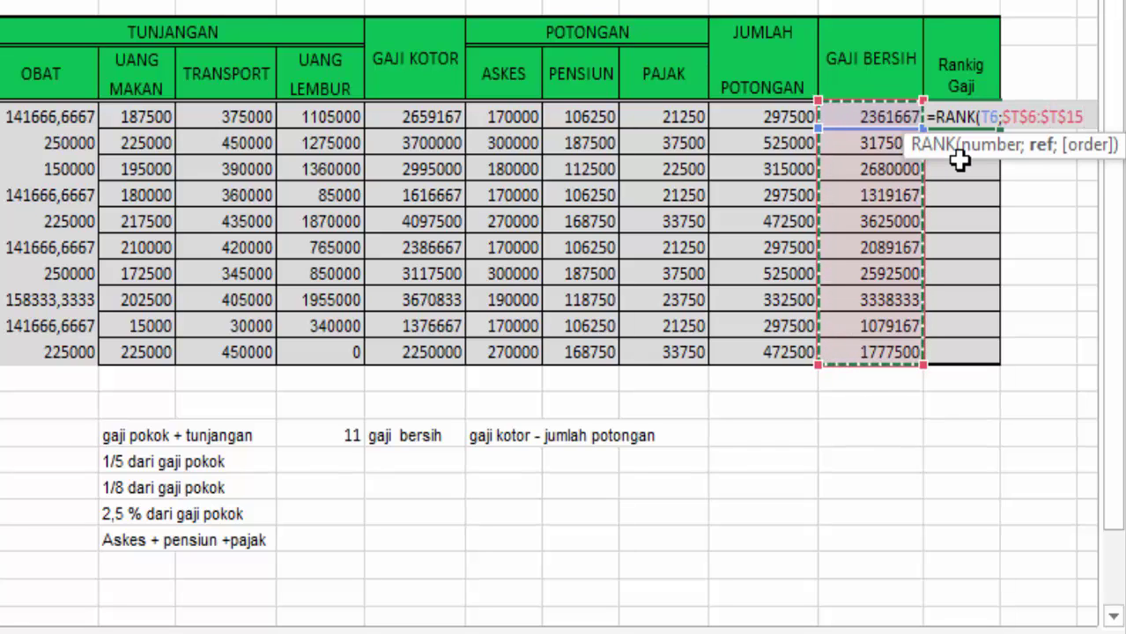
text(;)
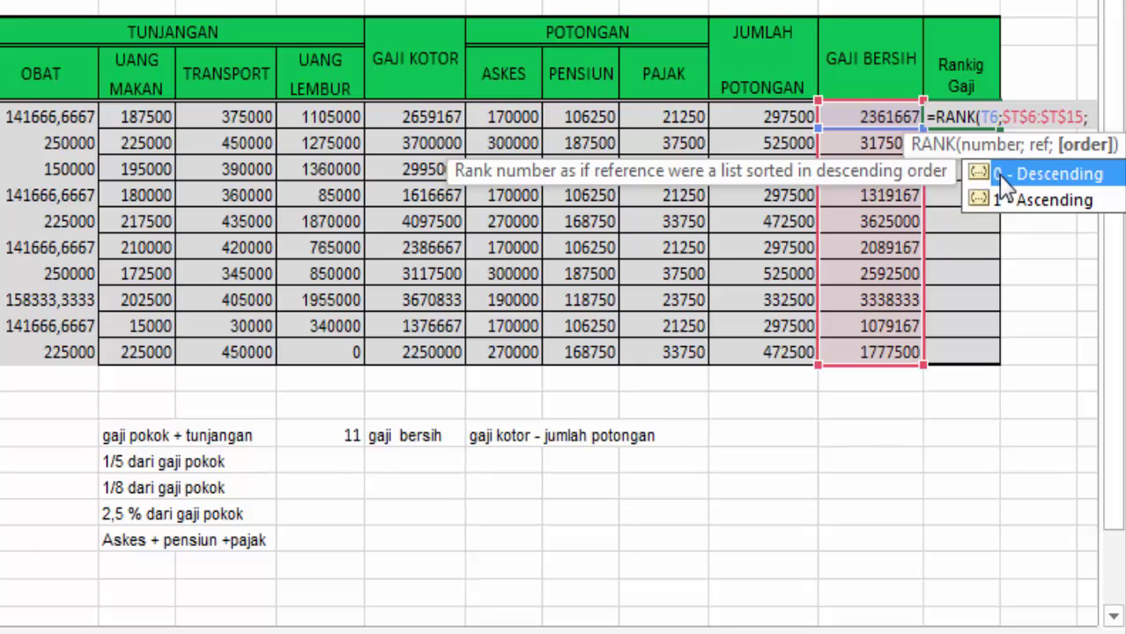
click(1095, 117)
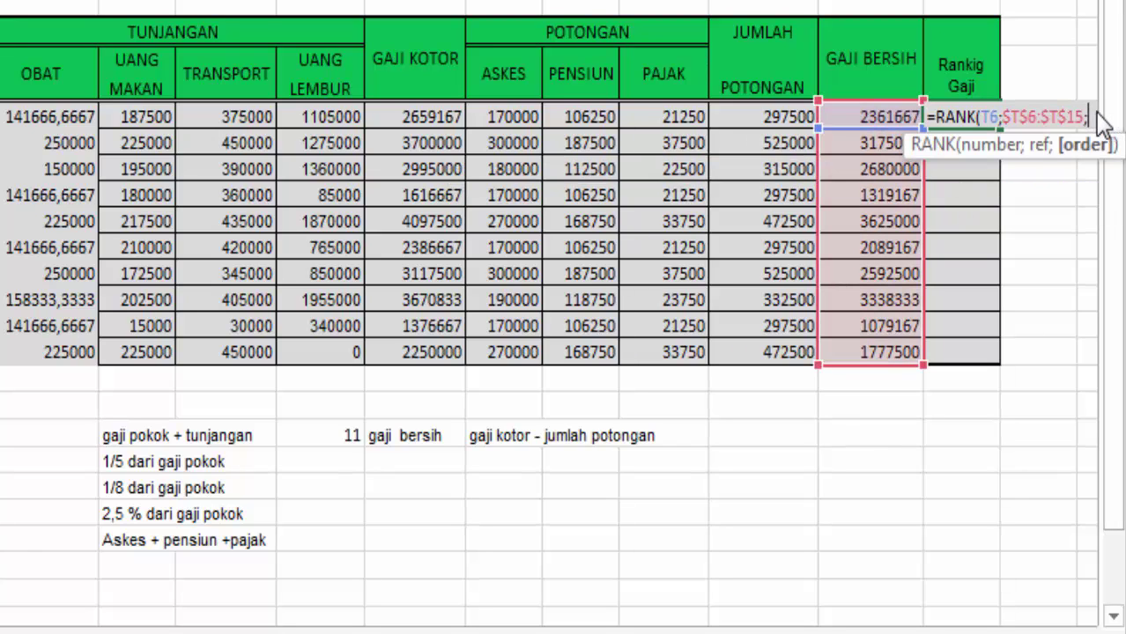
text(0)
key(BackSpace)
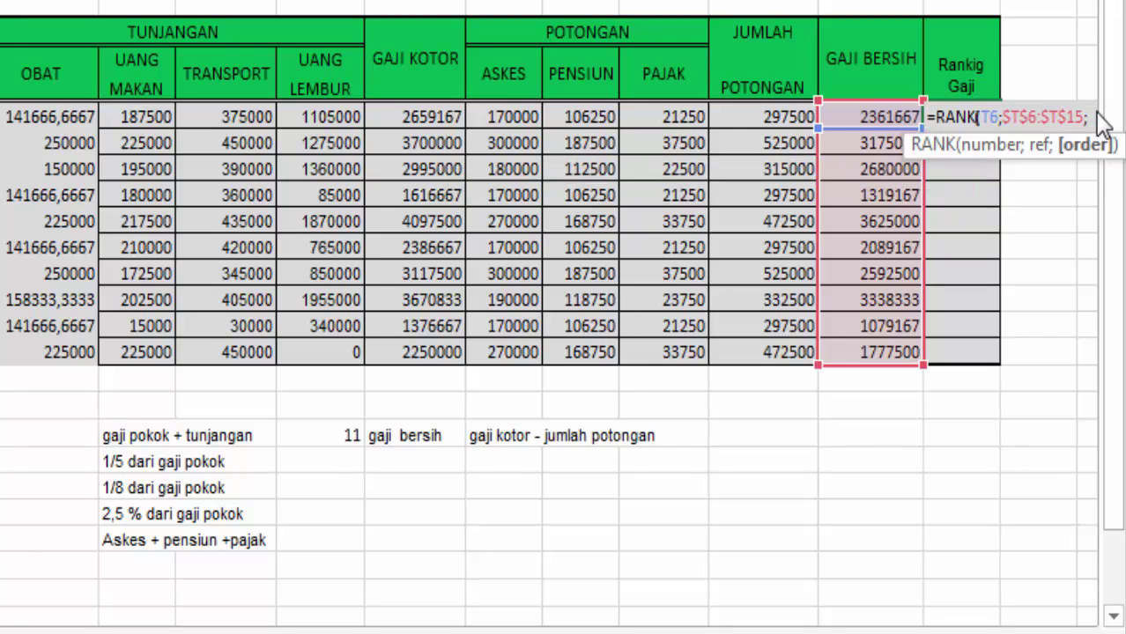
text(0)
key(Return)
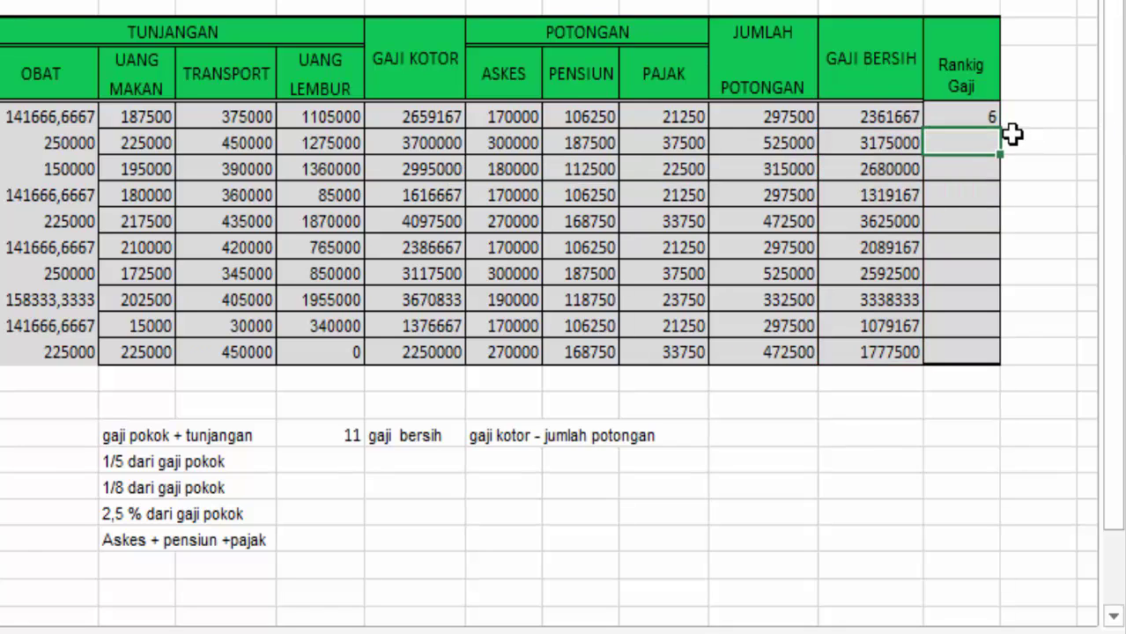
- Fill the RANK formula down the Rankig Gaji column for all employees
click(993, 117)
drag(1000, 128, 1001, 363)
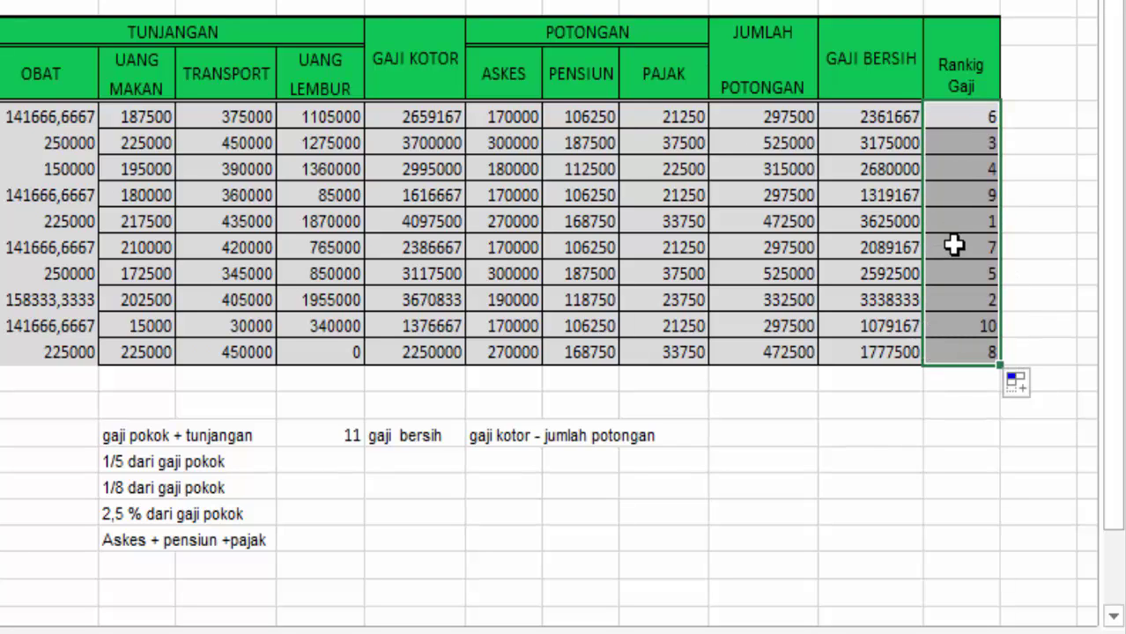
click(988, 224)
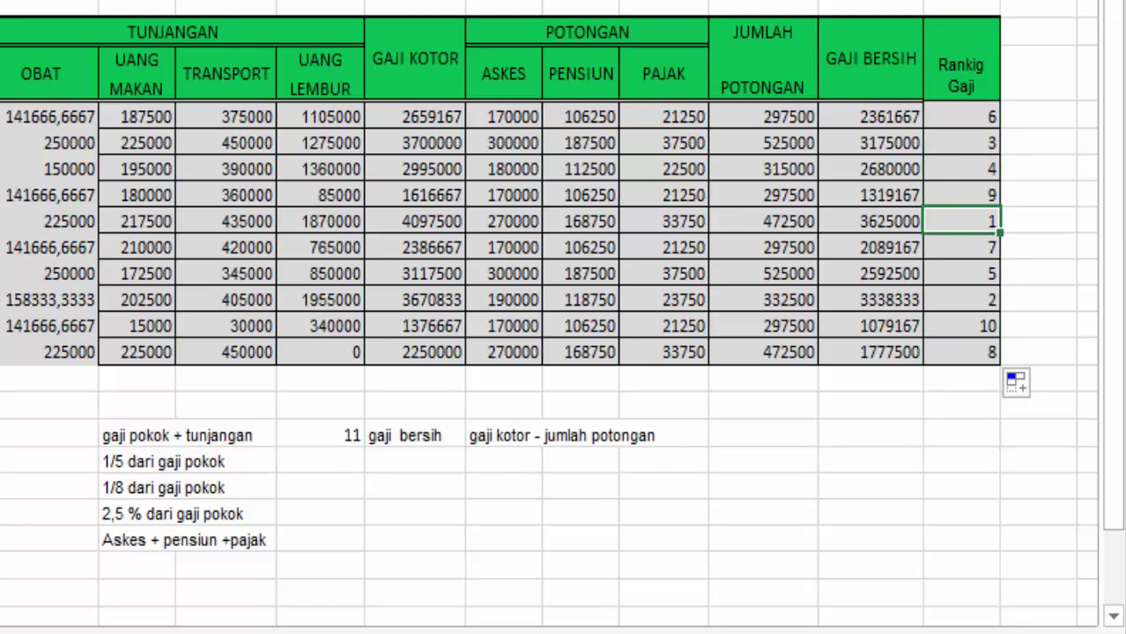
scroll(547, 317, left, 3)
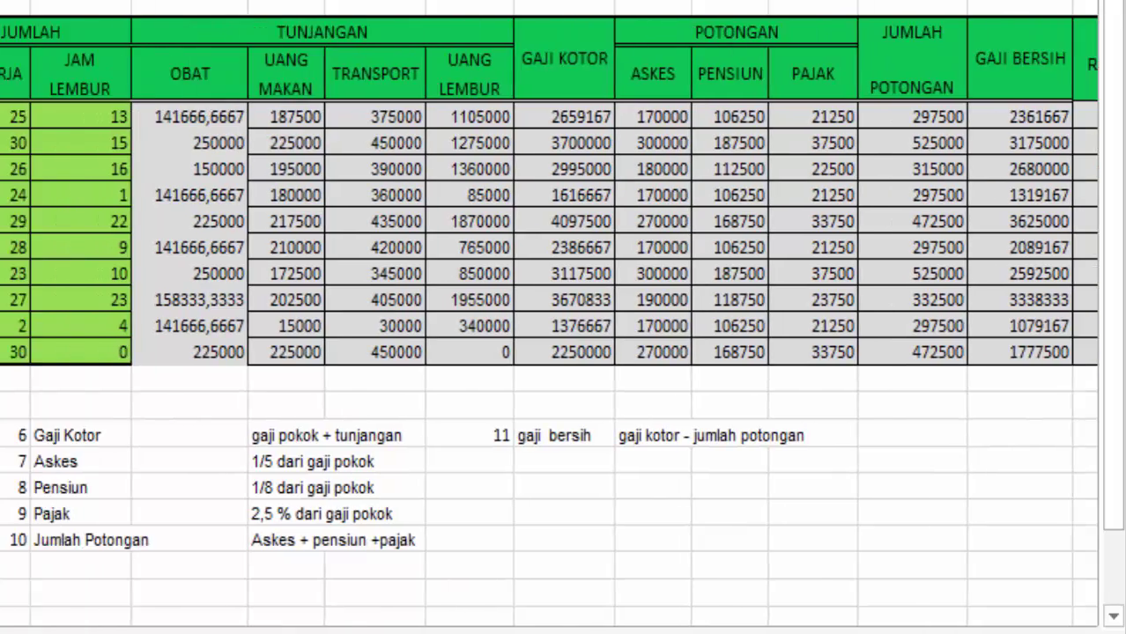
scroll(548, 317, left, 2)
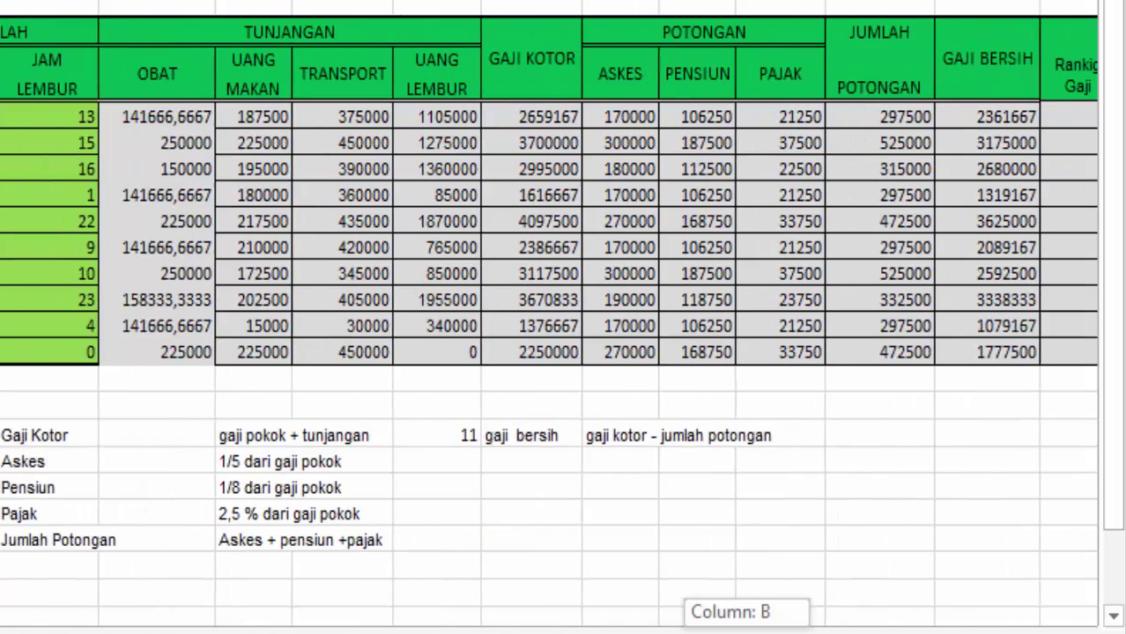
mouse_move(670, 627)
mouse_down()
mouse_move(731, 627)
mouse_move(586, 627)
mouse_up()
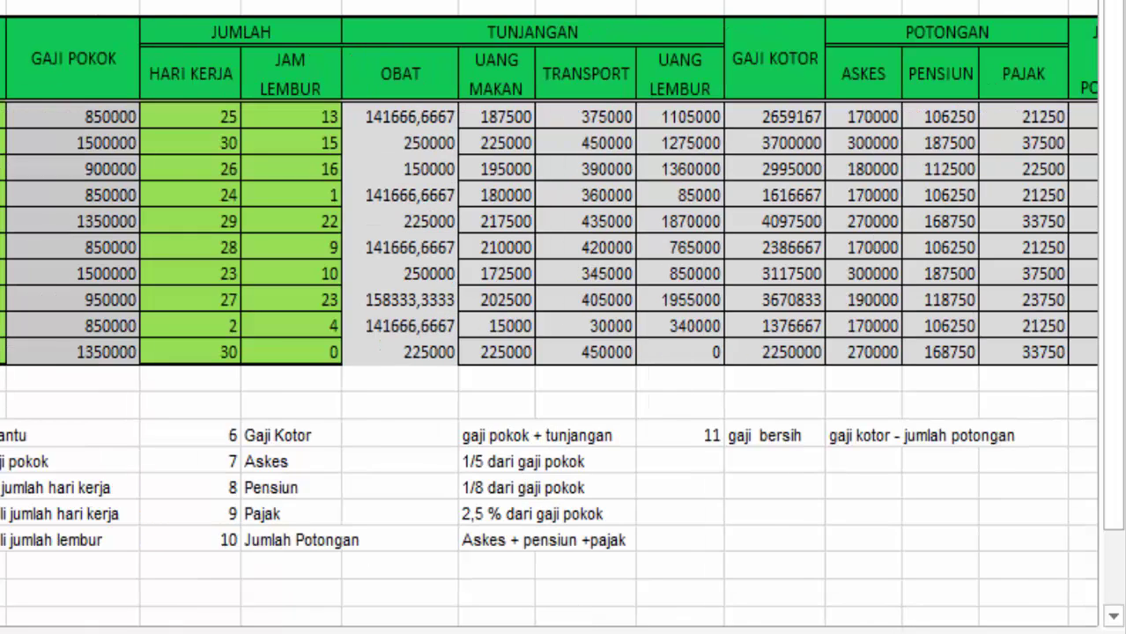
drag(390, 627, 458, 627)
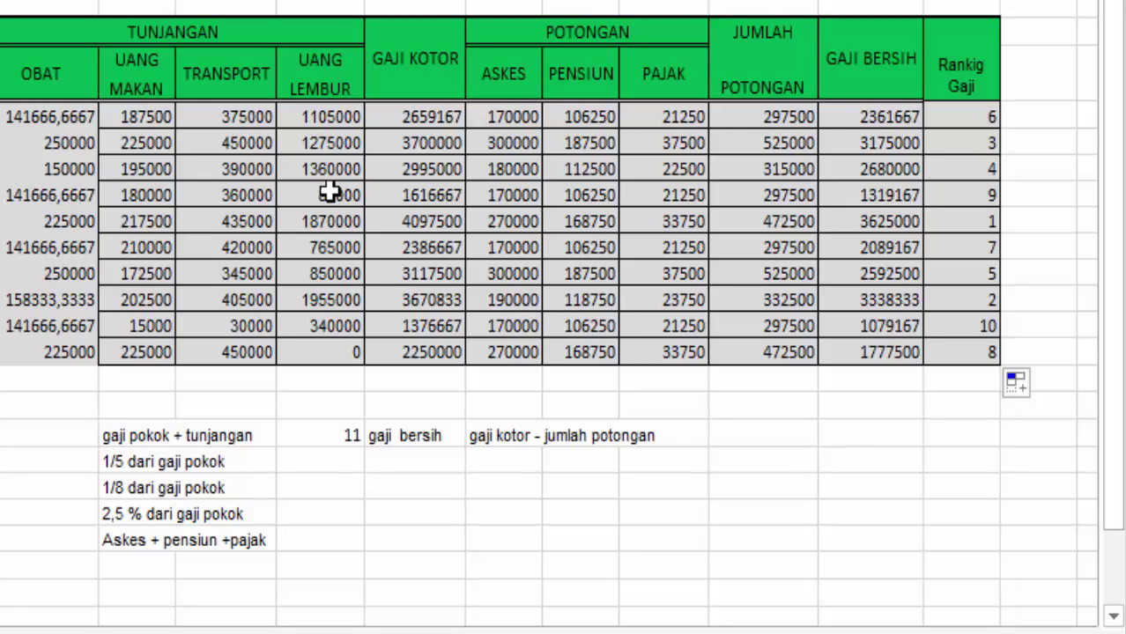
scroll(563, 317, left, 5)
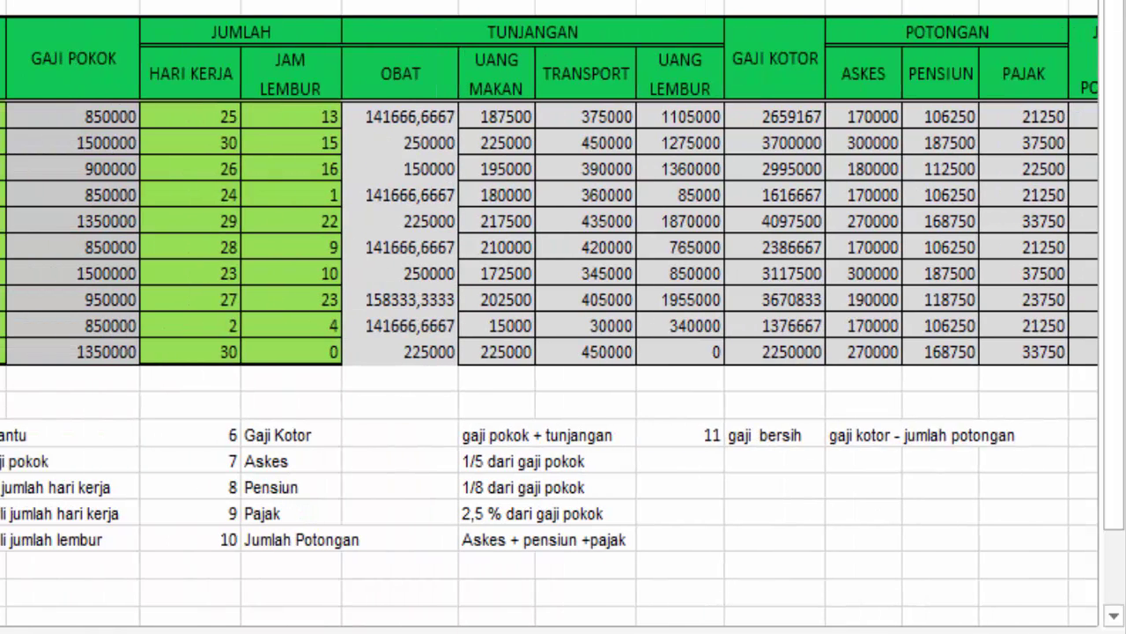